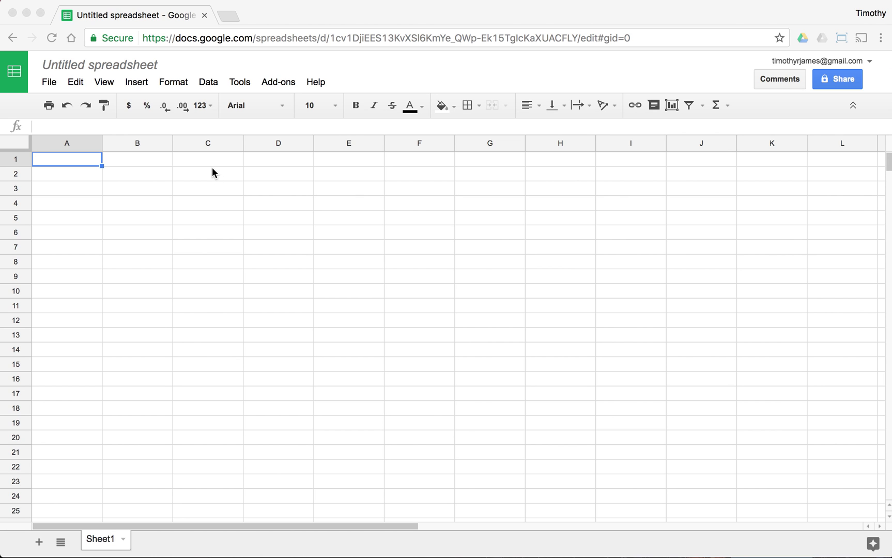
Rename the untitled spreadsheet as "Camera Comparison".
{"action": "left_click", "coordinate": [115, 64]}
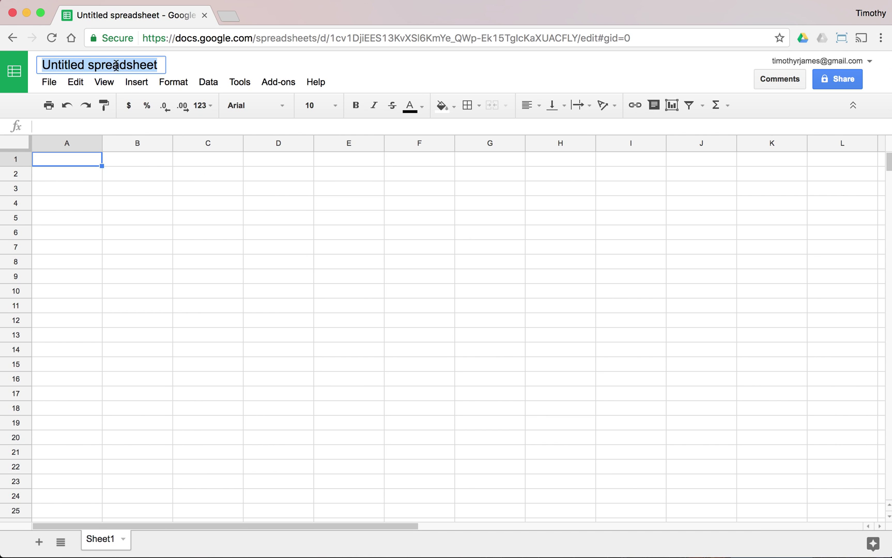
{"action": "type", "text": "Camera S"}
{"action": "key", "text": "BackSpace"}
{"action": "type", "text": "Comparison"}
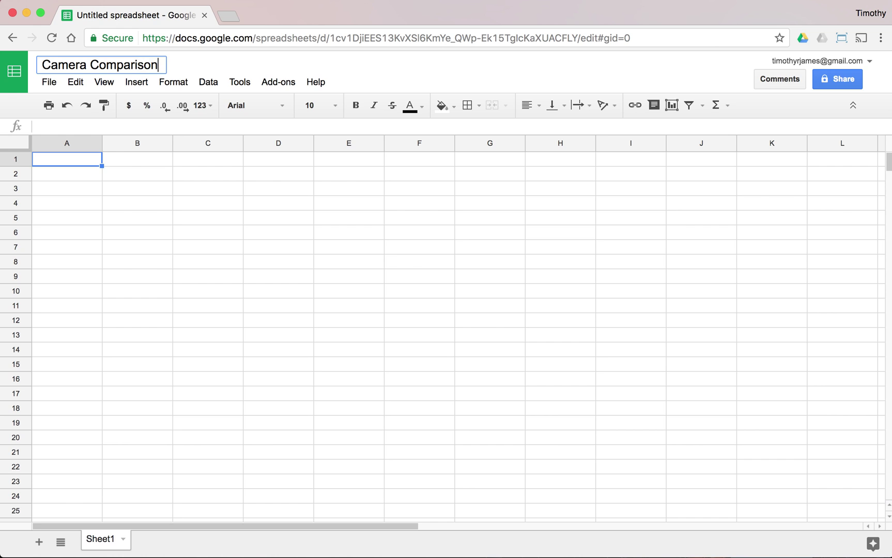
{"action": "key", "text": "Return"}
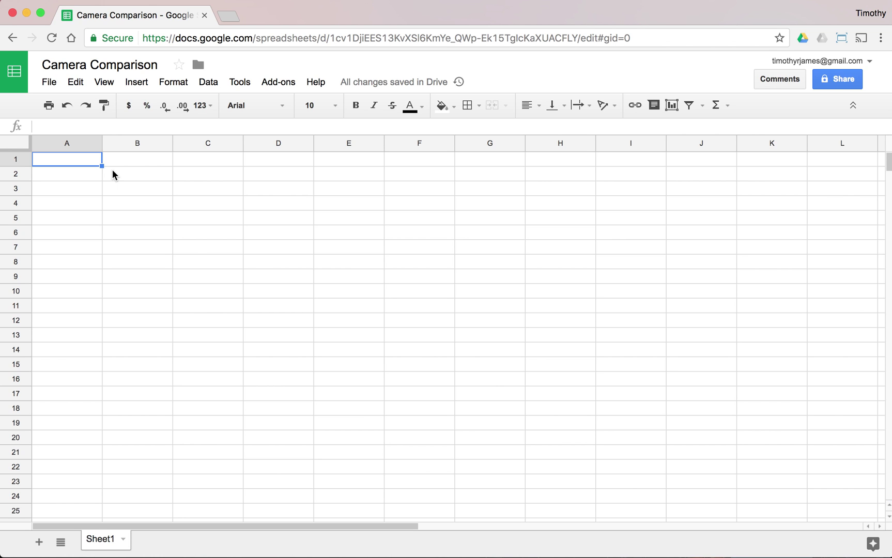
Enter the column header "Manufacturer" in cell A1.
{"action": "type", "text": "Manufacturer"}
{"action": "key", "text": "BackSpace"}
{"action": "key", "text": "BackSpace"}
{"action": "type", "text": "rer"}
{"action": "key", "text": "Tab"}
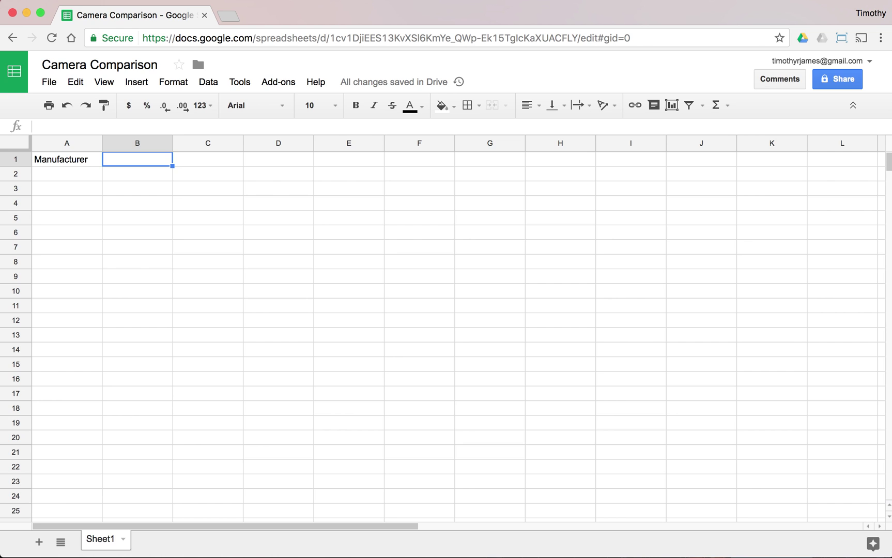
{"action": "type", "text": "Cost"}
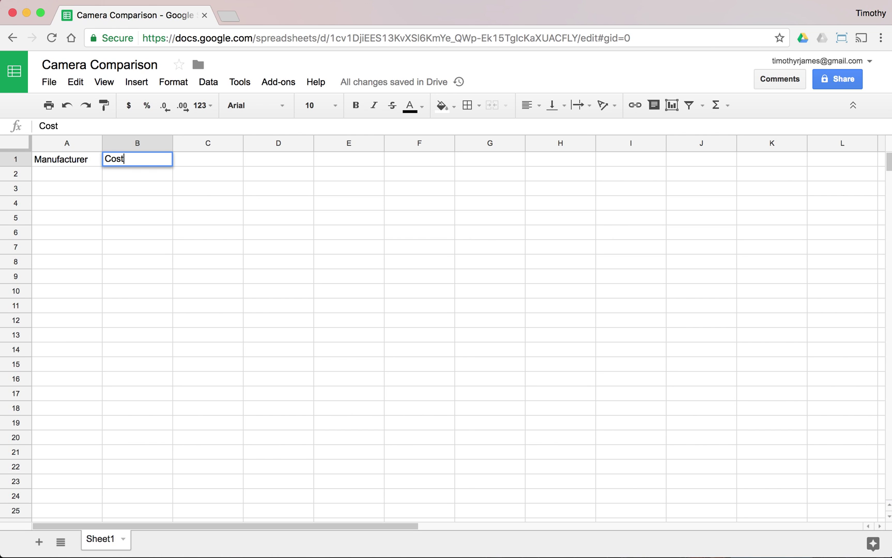
{"action": "key", "text": "BackSpace"}
{"action": "key", "text": "BackSpace"}
{"action": "key", "text": "BackSpace"}
{"action": "key", "text": "BackSpace"}
Enter the column headers "Name", "Cost" and "URL" in cells B1 to D1.
{"action": "type", "text": "Name"}
{"action": "key", "text": "Tab"}
{"action": "type", "text": "Cost"}
{"action": "key", "text": "Tab"}
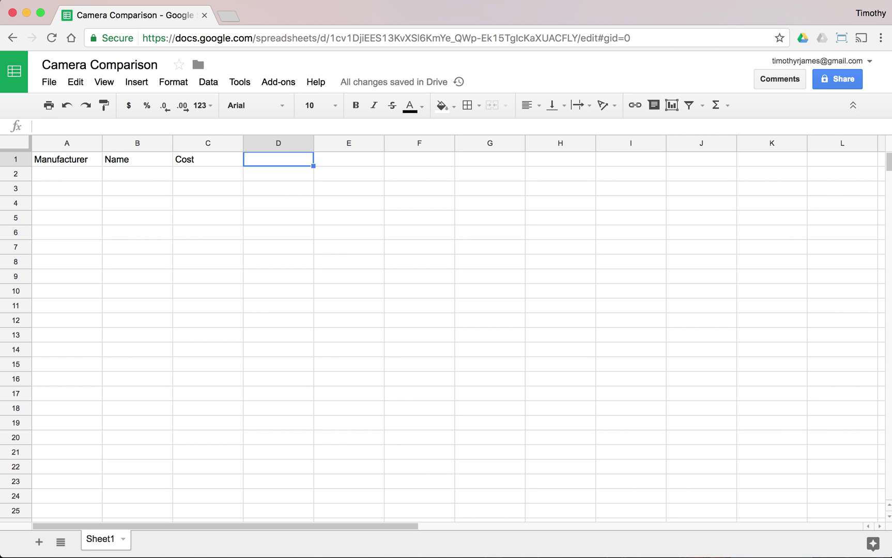
{"action": "type", "text": "URL"}
{"action": "key", "text": "Return"}
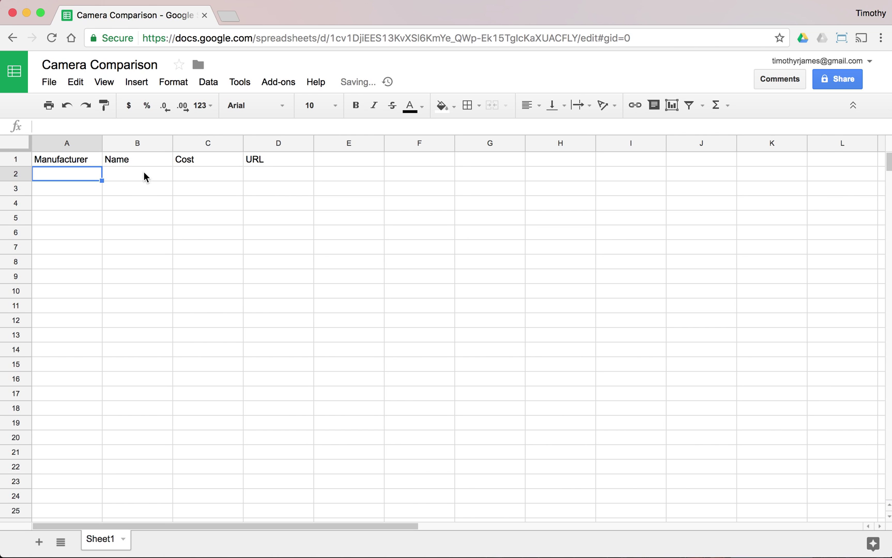
Add the column headers "Notes" in cell E1 and "Size" in cell F1.
{"action": "left_click", "coordinate": [290, 165]}
{"action": "left_click", "coordinate": [320, 157]}
{"action": "type", "text": "Notes"}
{"action": "key", "text": "Return"}
{"action": "left_click", "coordinate": [419, 159]}
{"action": "type", "text": "Size"}
{"action": "key", "text": "Return"}
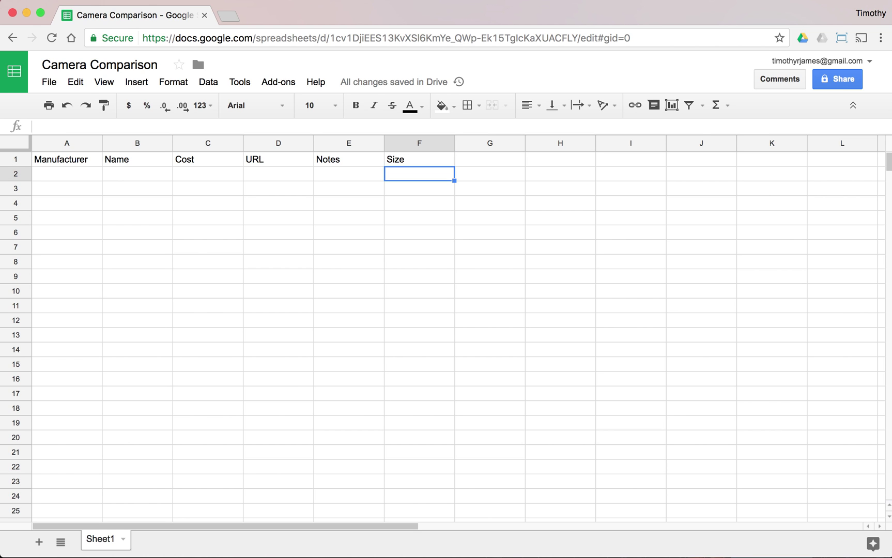
Make the header cells from Manufacturer to Size (A1:F1) bold.
{"action": "left_click", "coordinate": [420, 159]}
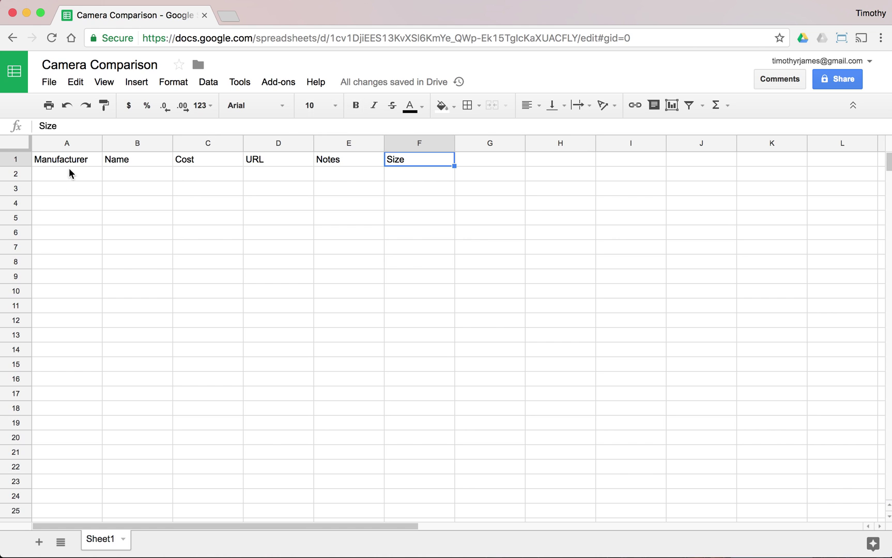
{"action": "left_click", "coordinate": [94, 158]}
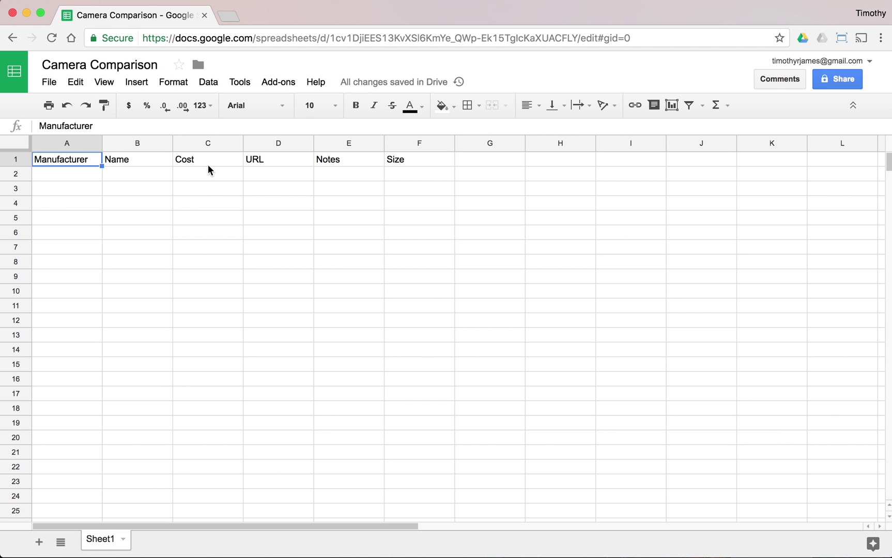
{"action": "left_click", "coordinate": [402, 160], "text": "shift"}
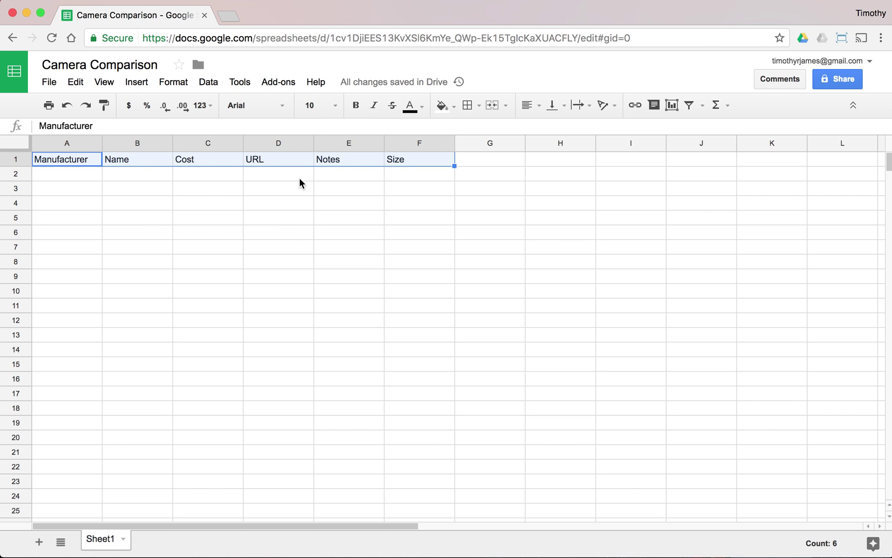
{"action": "left_click", "coordinate": [411, 157]}
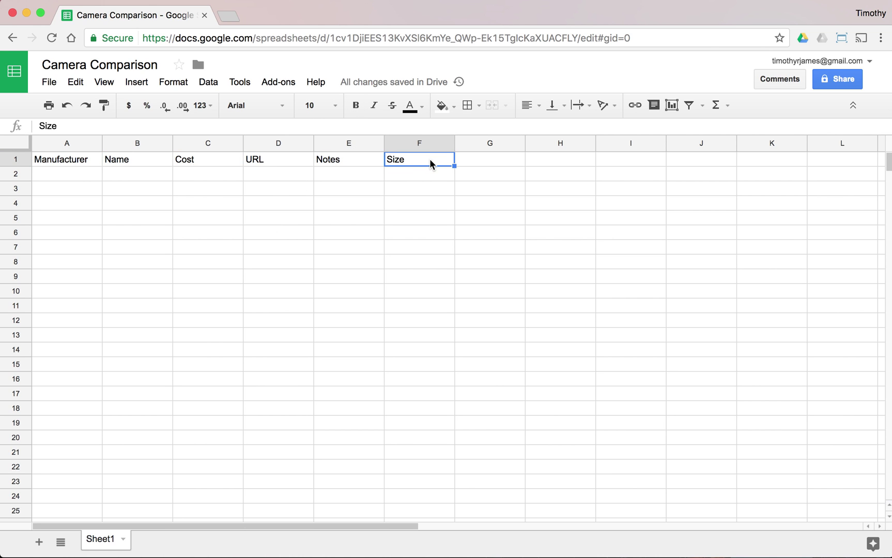
{"action": "left_click_drag", "start_coordinate": [429, 159], "coordinate": [94, 155]}
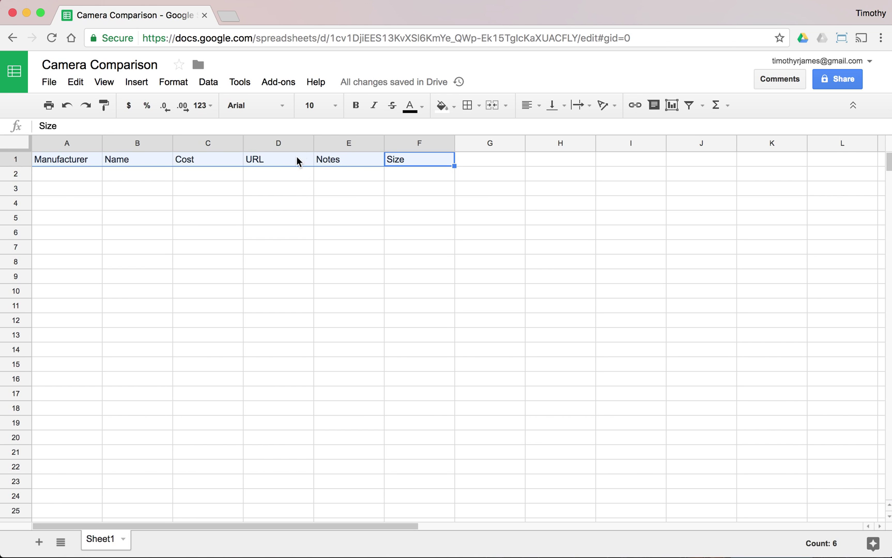
{"action": "left_click", "coordinate": [357, 110]}
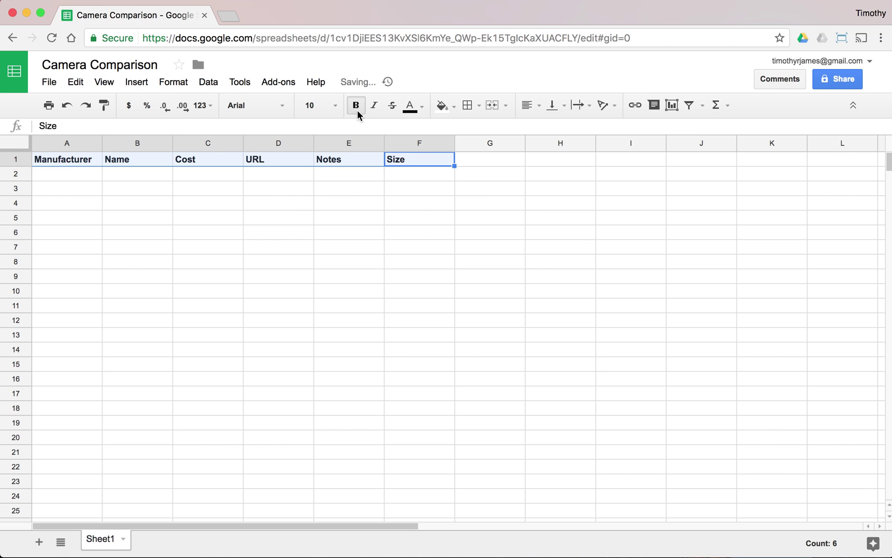
Give the header cells A1:F1 a dark red fill and white text.
{"action": "left_click", "coordinate": [446, 110]}
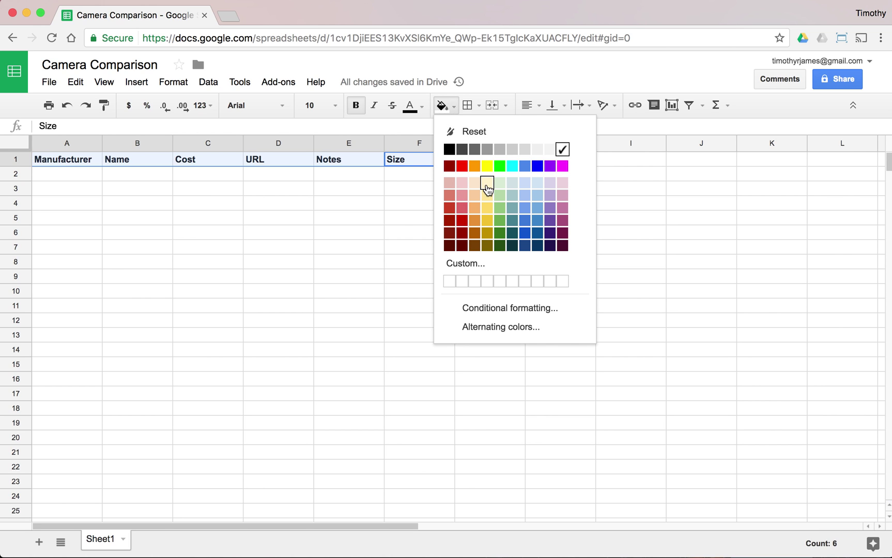
{"action": "left_click", "coordinate": [462, 246]}
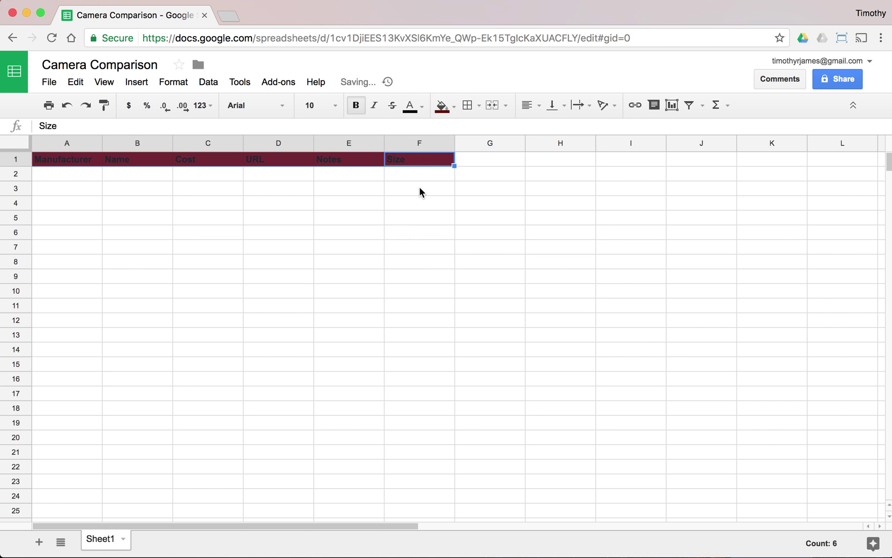
{"action": "left_click", "coordinate": [417, 109]}
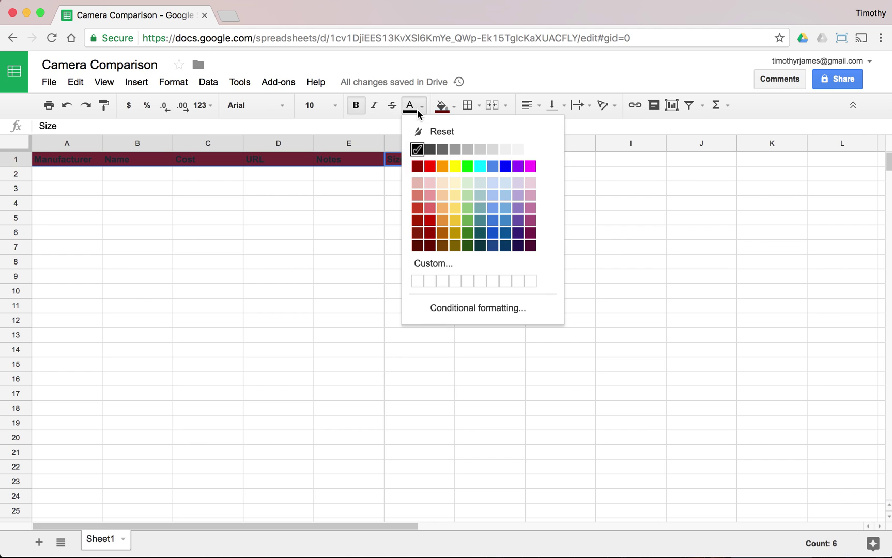
{"action": "left_click", "coordinate": [531, 150]}
{"action": "left_click", "coordinate": [357, 206]}
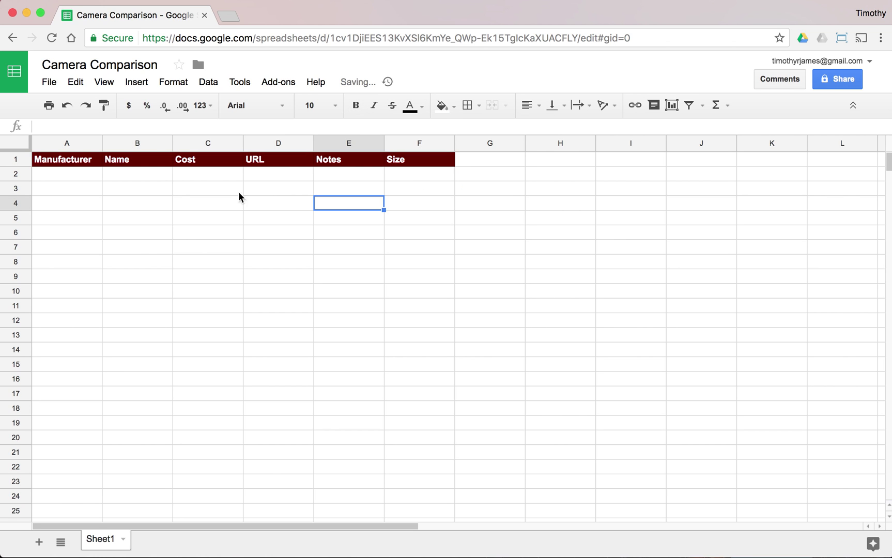
Select cell A2 for the first camera entry and open amazon.com in a new browser tab.
{"action": "left_click", "coordinate": [76, 175]}
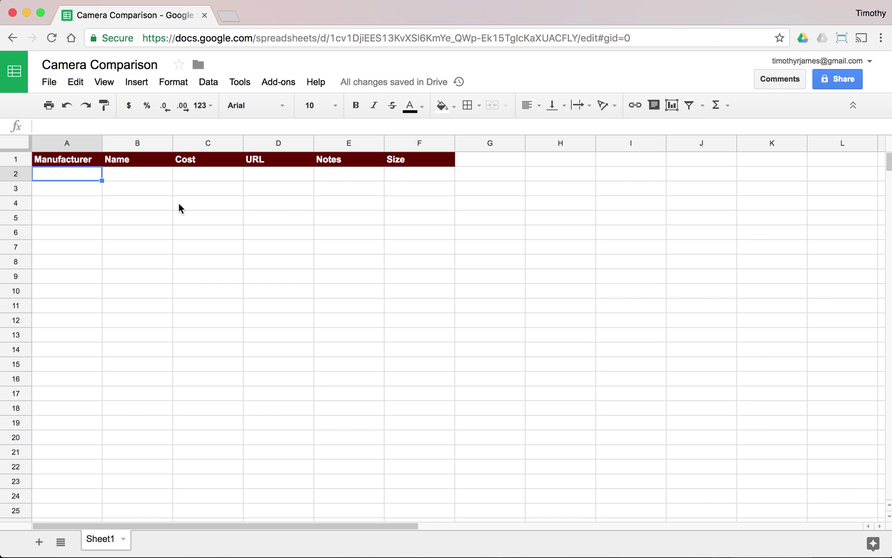
{"action": "key", "text": "ctrl+t"}
{"action": "type", "text": "amazon"}
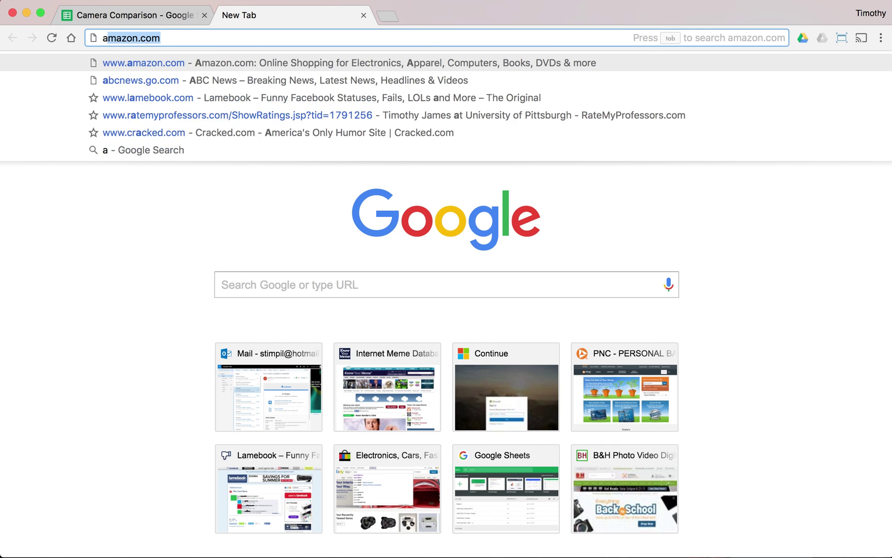
{"action": "type", "text": ".com"}
{"action": "key", "text": "Return"}
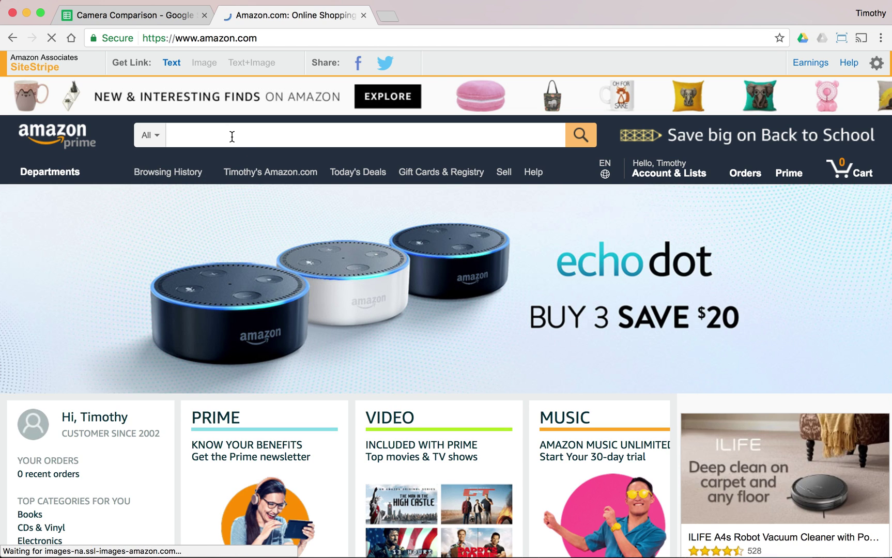
Search Amazon for "sony camera".
{"action": "left_click", "coordinate": [243, 137]}
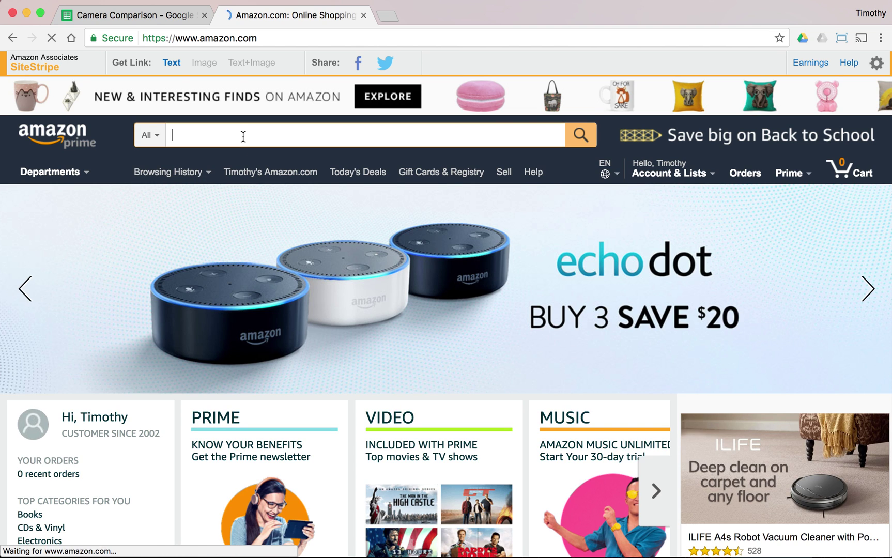
{"action": "type", "text": "sony camera"}
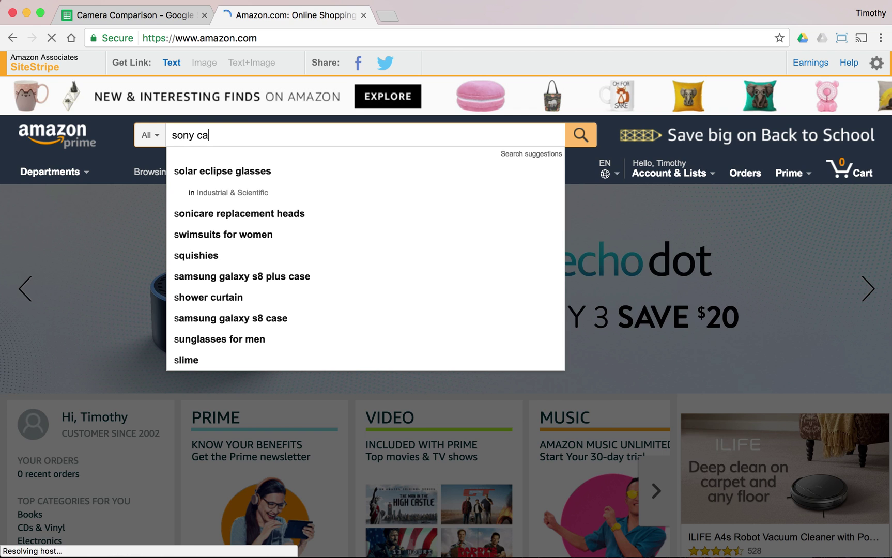
{"action": "key", "text": "Return"}
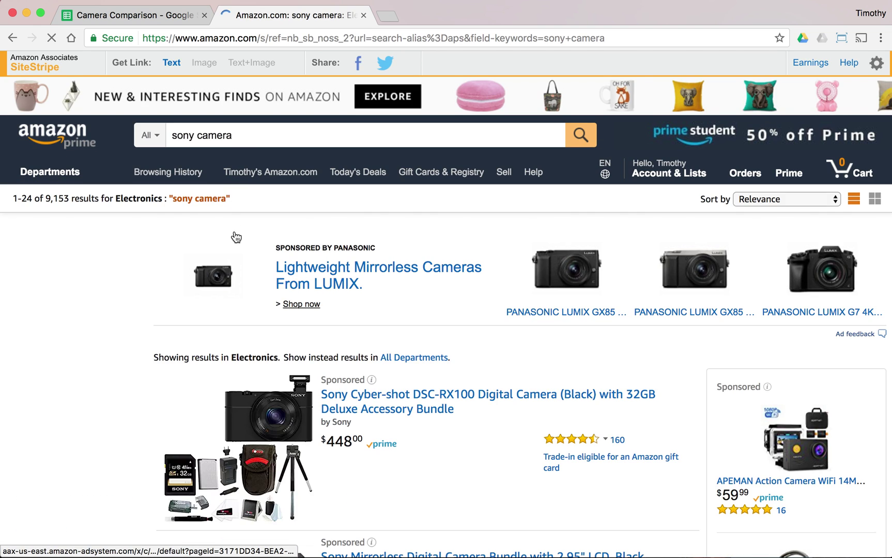
Browse the search results and open the product page of the Sony Alpha a6000 Mirrorless Digital Camera with 16-50mm Power Zoom Lens.
{"action": "scroll", "coordinate": [331, 230], "scroll_direction": "down", "scroll_amount": 2}
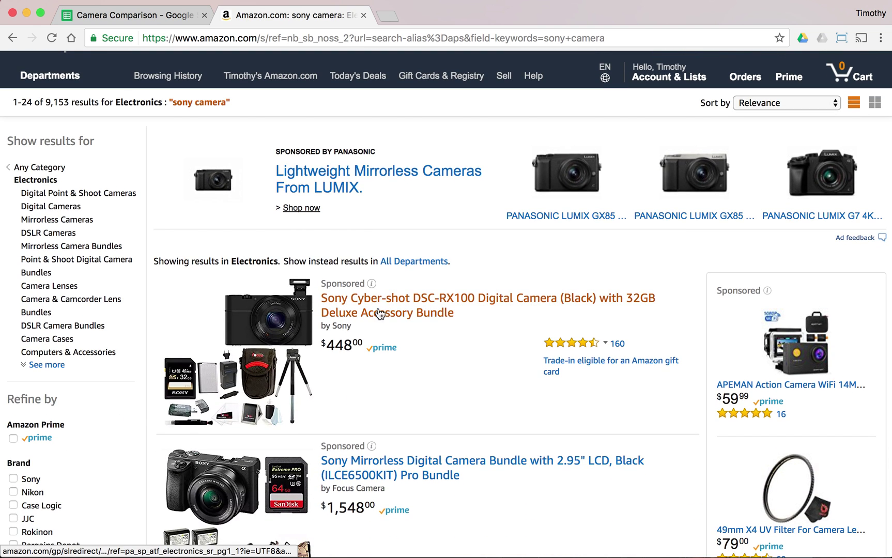
{"action": "scroll", "coordinate": [441, 340], "scroll_direction": "down", "scroll_amount": 2}
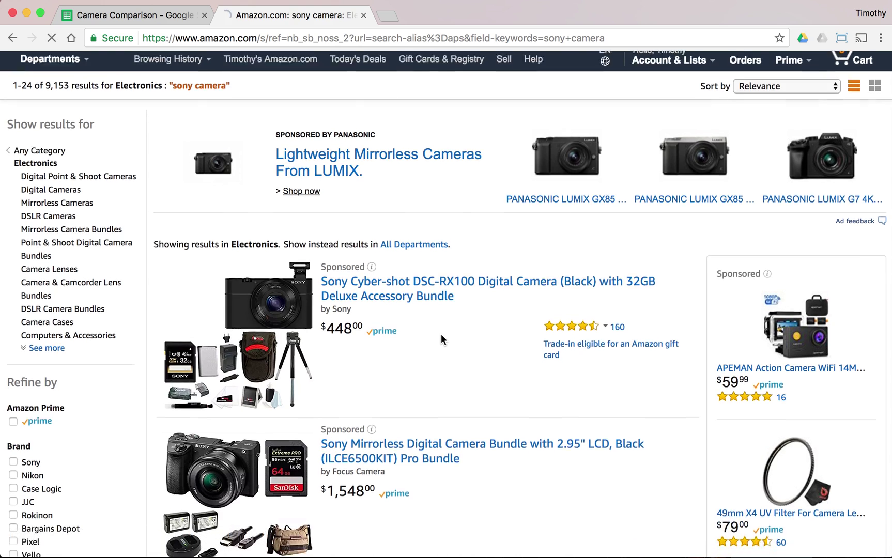
{"action": "scroll", "coordinate": [442, 340], "scroll_direction": "down", "scroll_amount": 5}
{"action": "left_click", "coordinate": [424, 288]}
{"action": "scroll", "coordinate": [459, 307], "scroll_direction": "down", "scroll_amount": 3}
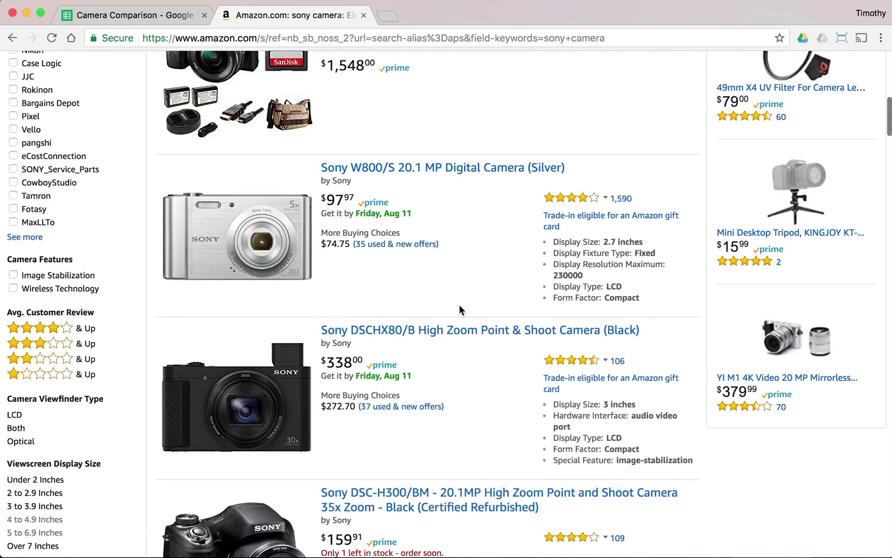
{"action": "scroll", "coordinate": [459, 307], "scroll_direction": "down", "scroll_amount": 10}
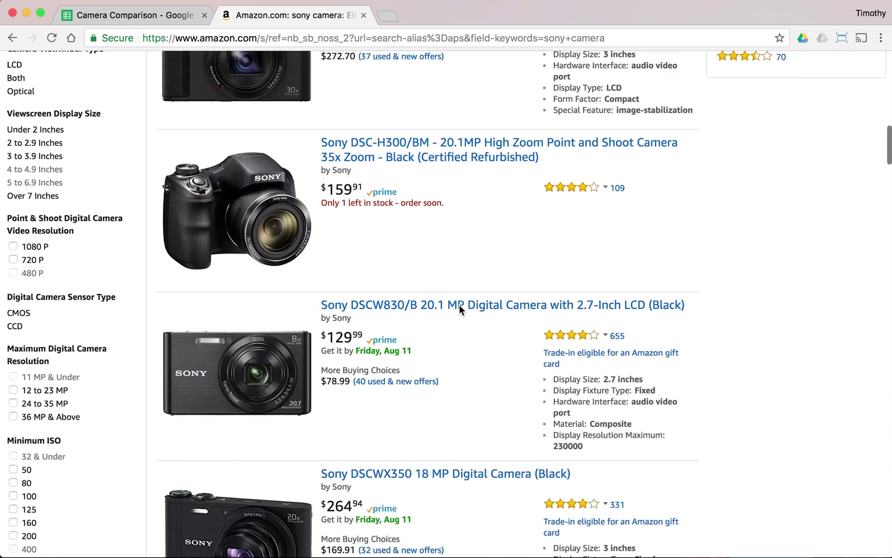
{"action": "scroll", "coordinate": [460, 306], "scroll_direction": "down", "scroll_amount": 4}
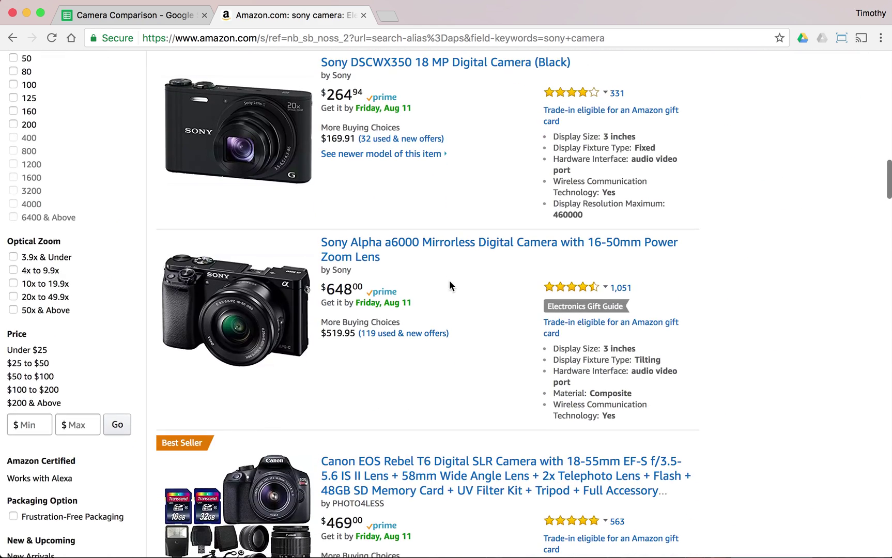
{"action": "scroll", "coordinate": [451, 276], "scroll_direction": "down", "scroll_amount": 1}
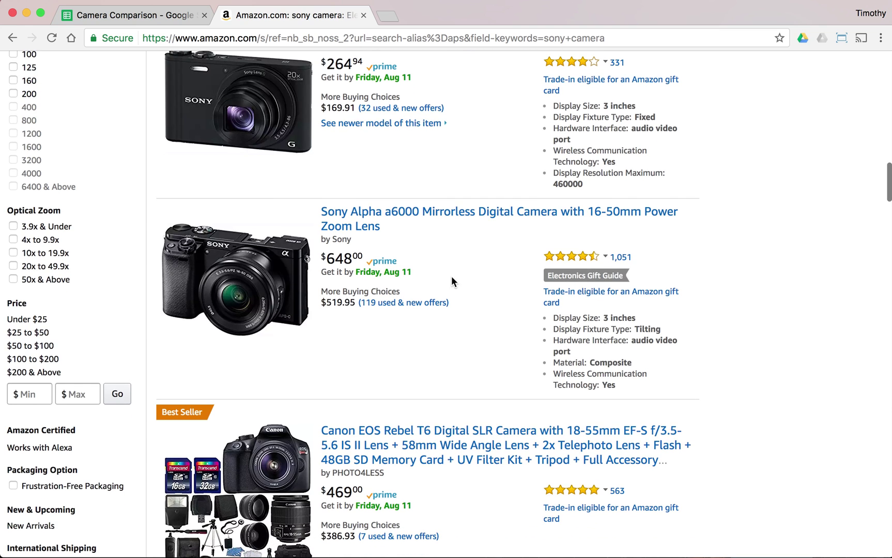
{"action": "left_click", "coordinate": [428, 224]}
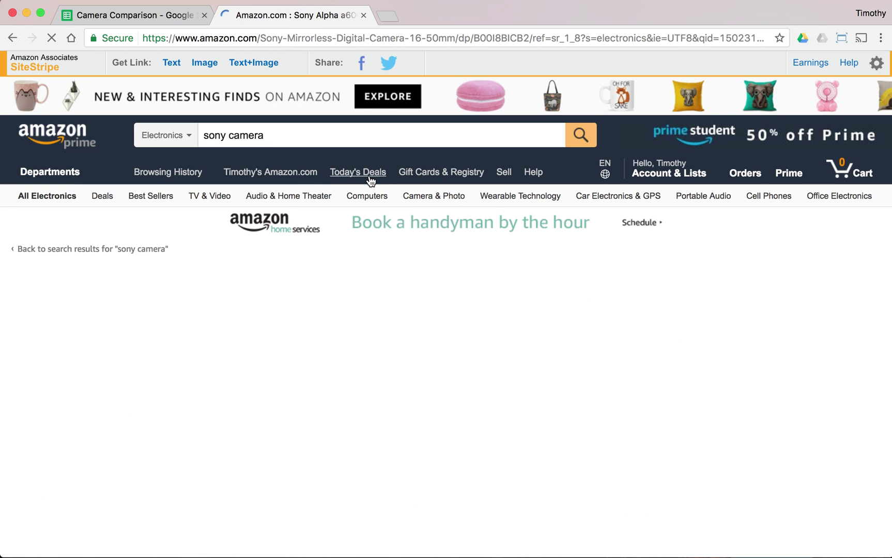
{"action": "scroll", "coordinate": [414, 235], "scroll_direction": "down", "scroll_amount": 1}
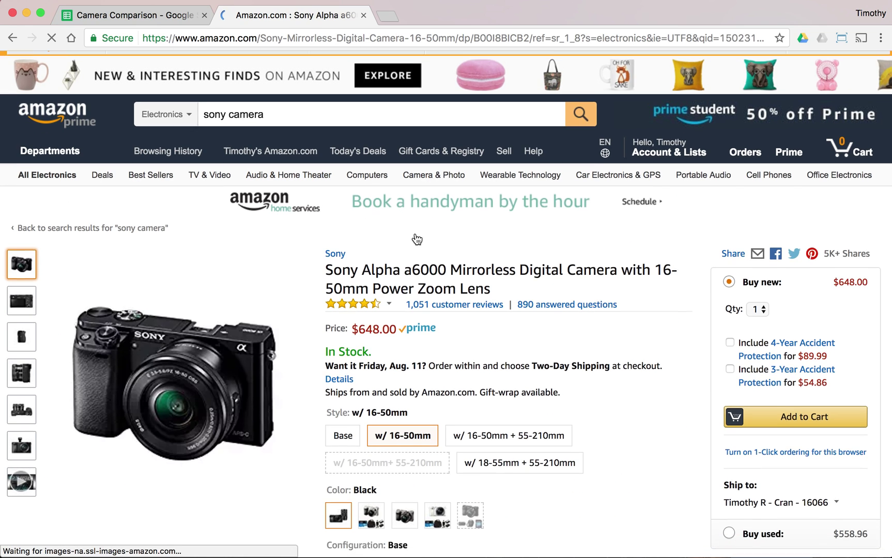
{"action": "scroll", "coordinate": [378, 253], "scroll_direction": "up", "scroll_amount": 1}
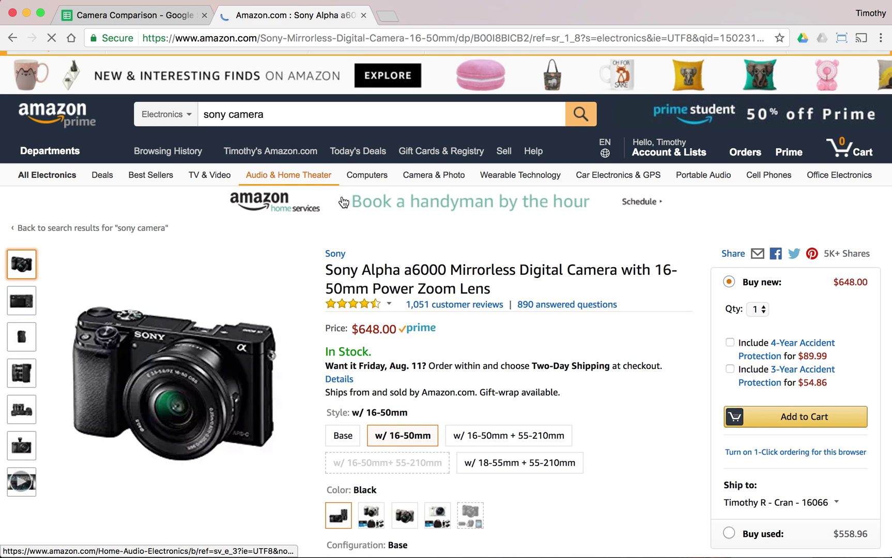
Return to the Camera Comparison sheet and enter Sony as the manufacturer in A2 and A6000 as the name in B2.
{"action": "left_click", "coordinate": [153, 16]}
{"action": "type", "text": "Sony"}
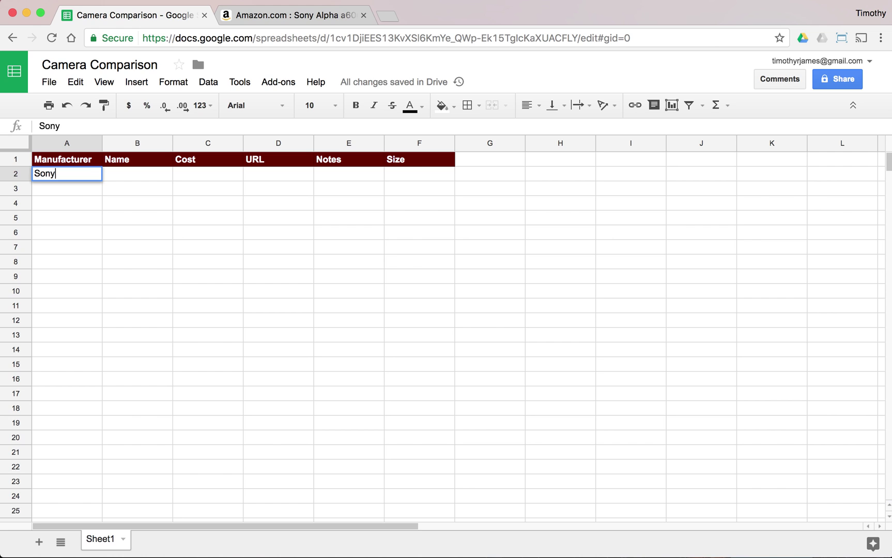
{"action": "key", "text": "Tab"}
{"action": "type", "text": "A6000"}
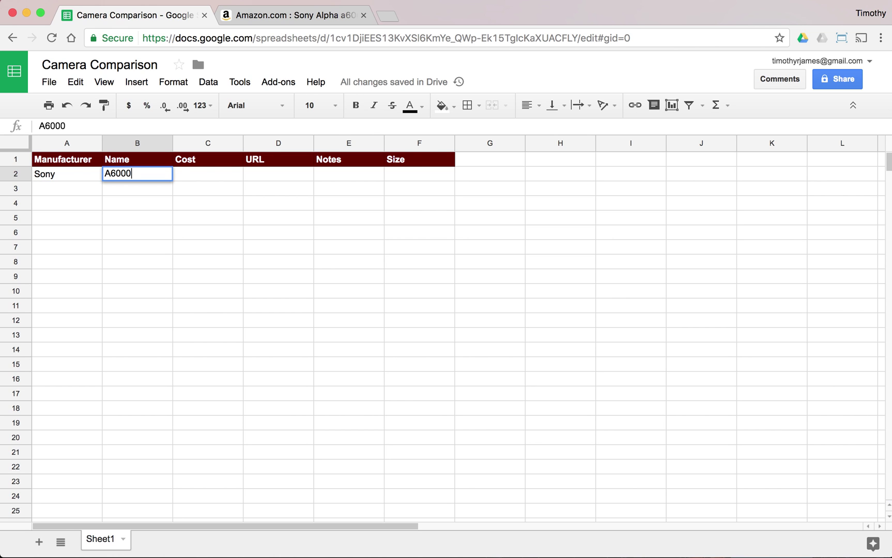
{"action": "key", "text": "Tab"}
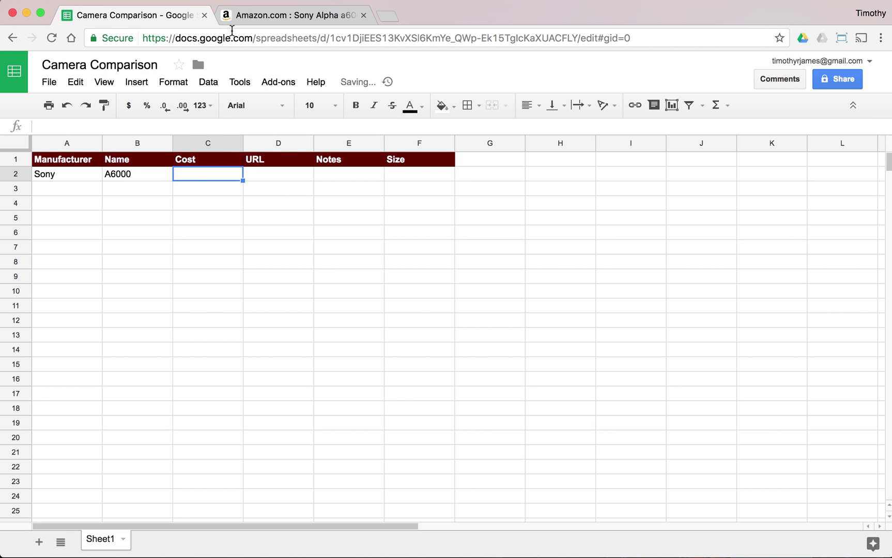
Check the camera's price on Amazon, enter $648 in Cost cell C2 and display it with two decimal places.
{"action": "left_click", "coordinate": [251, 17]}
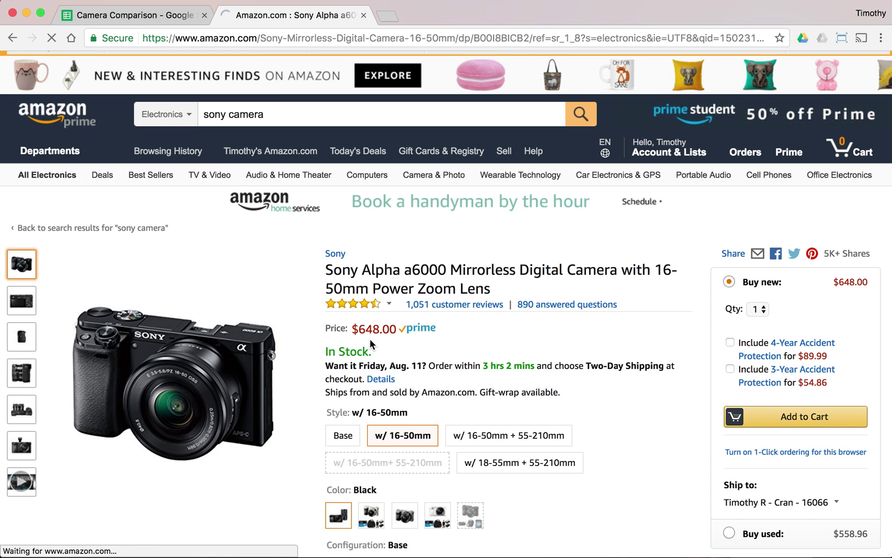
{"action": "left_click", "coordinate": [156, 16]}
{"action": "type", "text": "$648"}
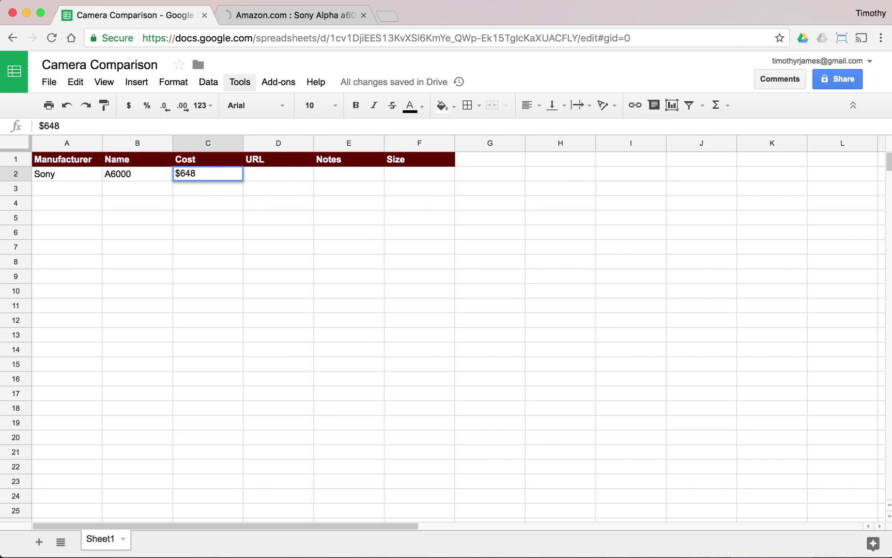
{"action": "key", "text": "Tab"}
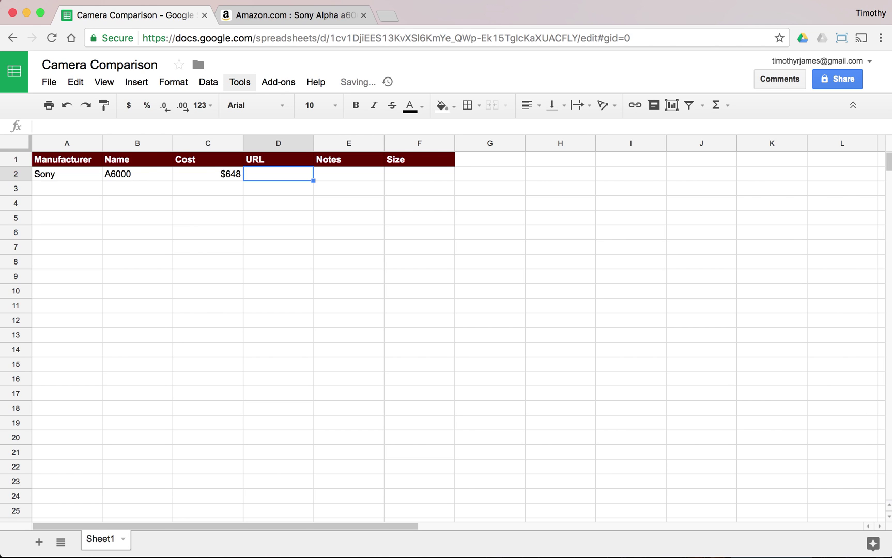
{"action": "left_click", "coordinate": [219, 175]}
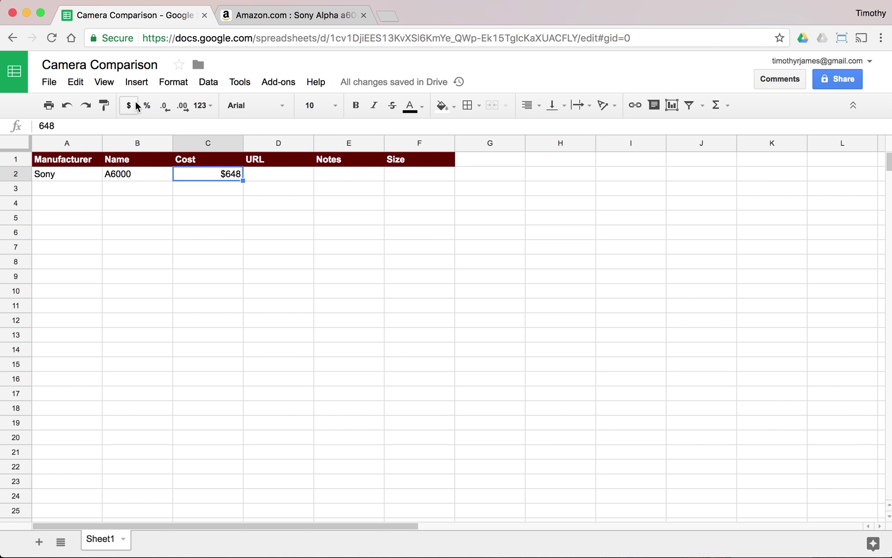
{"action": "left_click", "coordinate": [176, 110]}
{"action": "left_click", "coordinate": [176, 112]}
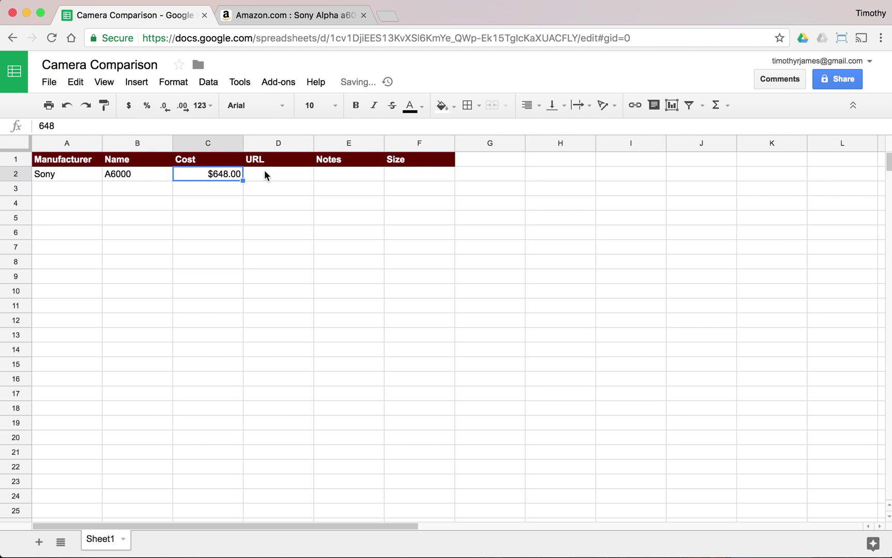
Copy the web address of the Sony a6000 product page on Amazon and paste it into URL cell D2.
{"action": "left_click", "coordinate": [294, 16]}
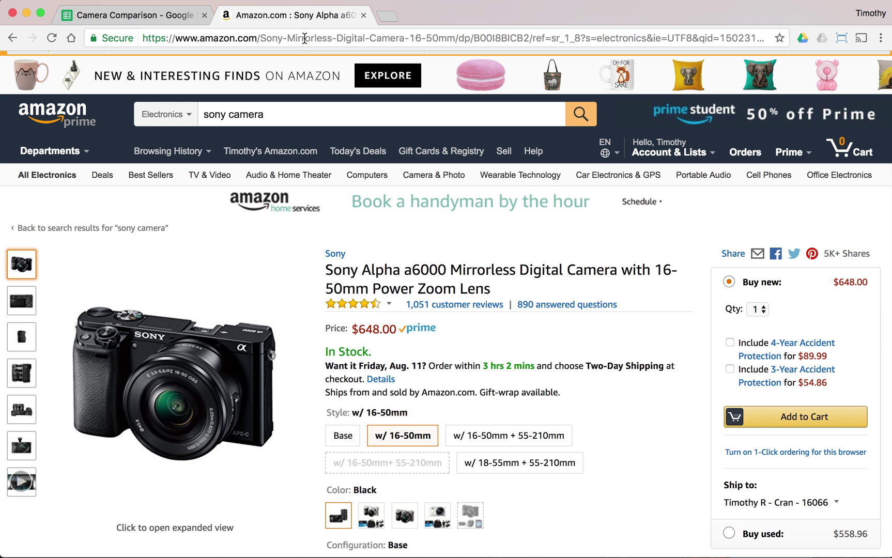
{"action": "left_click", "coordinate": [304, 37]}
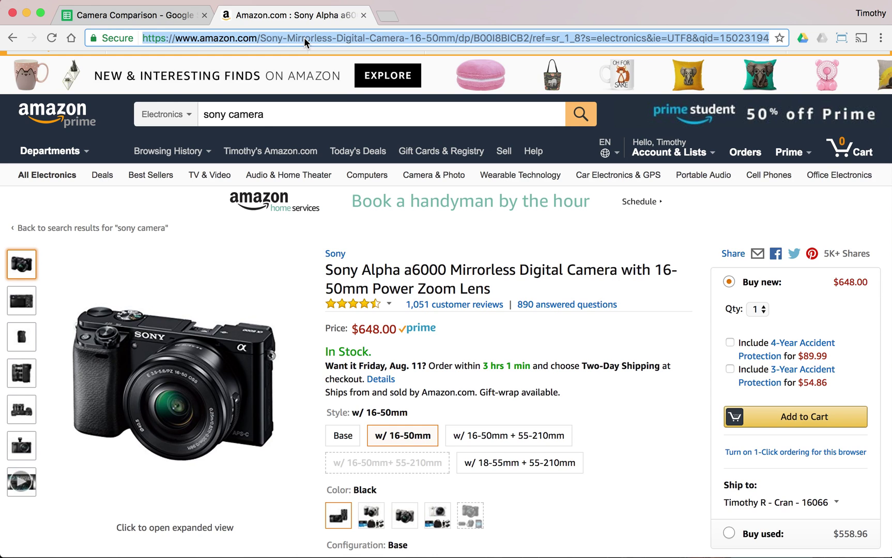
{"action": "right_click", "coordinate": [304, 37]}
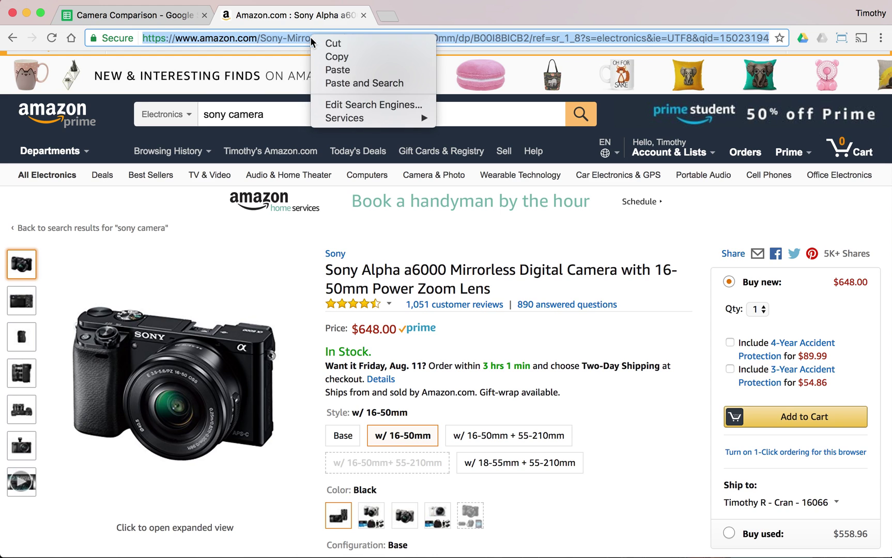
{"action": "left_click", "coordinate": [340, 58]}
{"action": "left_click", "coordinate": [171, 15]}
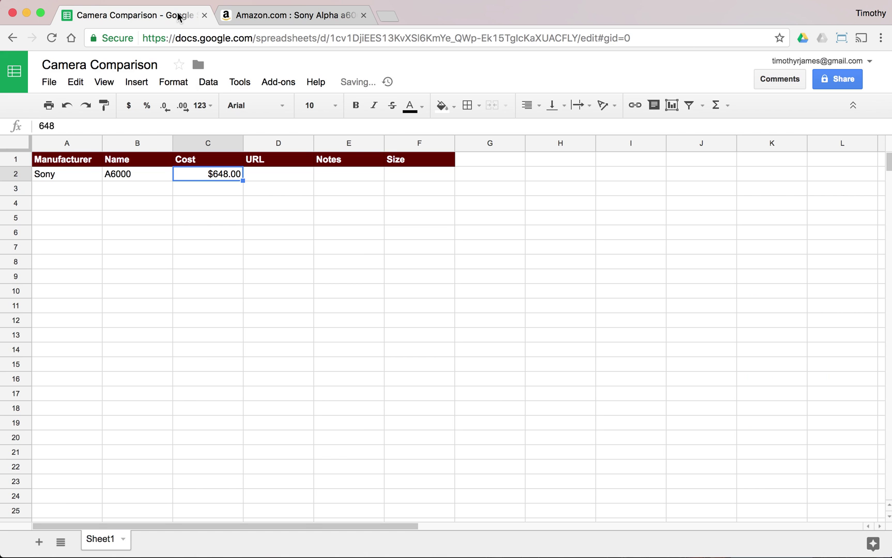
{"action": "left_click", "coordinate": [274, 176]}
{"action": "key", "text": "super+v"}
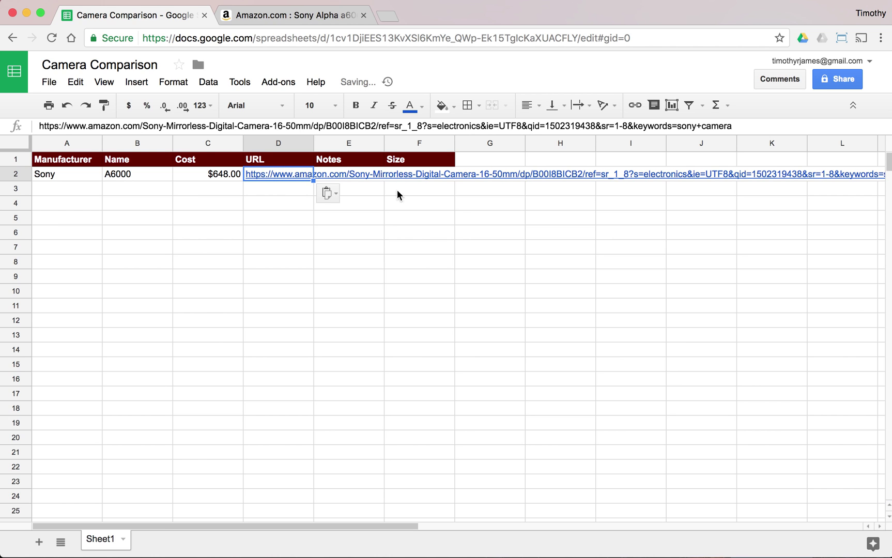
{"action": "left_click", "coordinate": [370, 188]}
{"action": "left_click", "coordinate": [282, 174]}
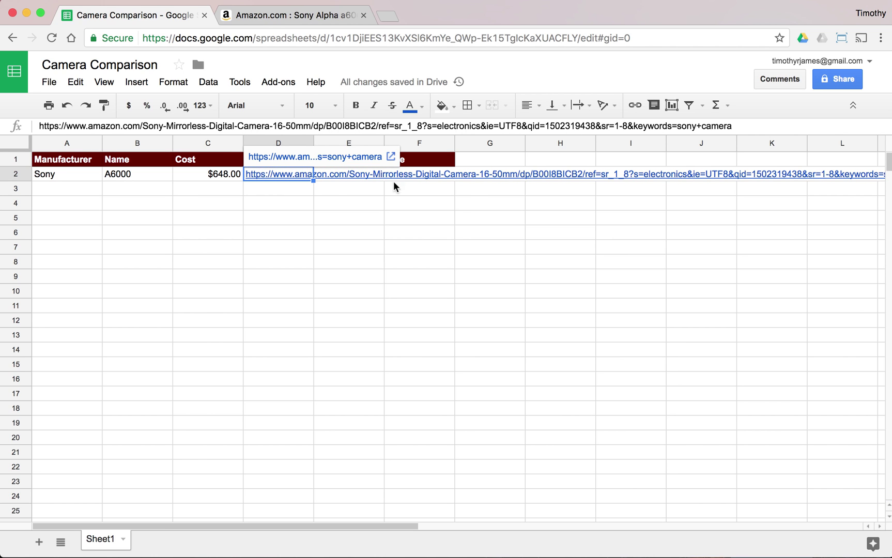
Review the camera's ratings and features on Amazon and enter "Interchangeable Lenses and Flexible Options" in Notes cell E2.
{"action": "left_click", "coordinate": [369, 178]}
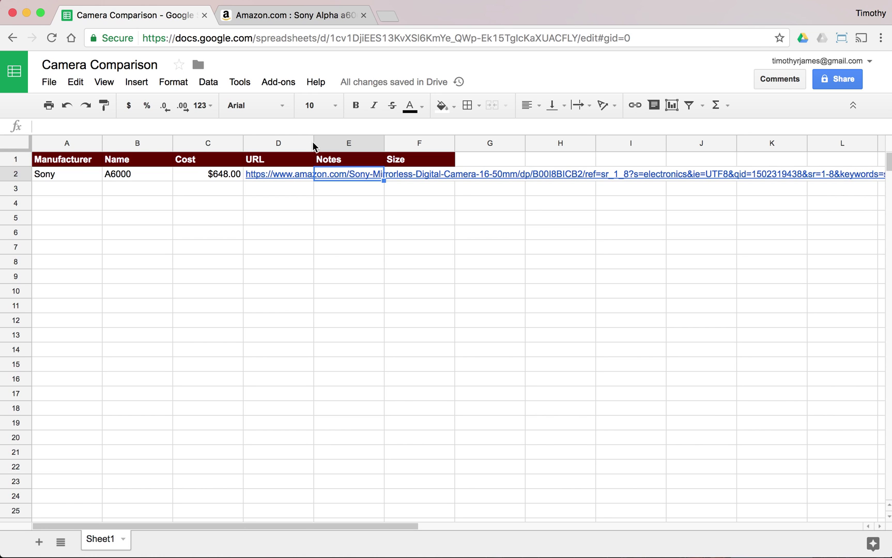
{"action": "left_click", "coordinate": [303, 19]}
{"action": "mouse_move", "coordinate": [360, 304]}
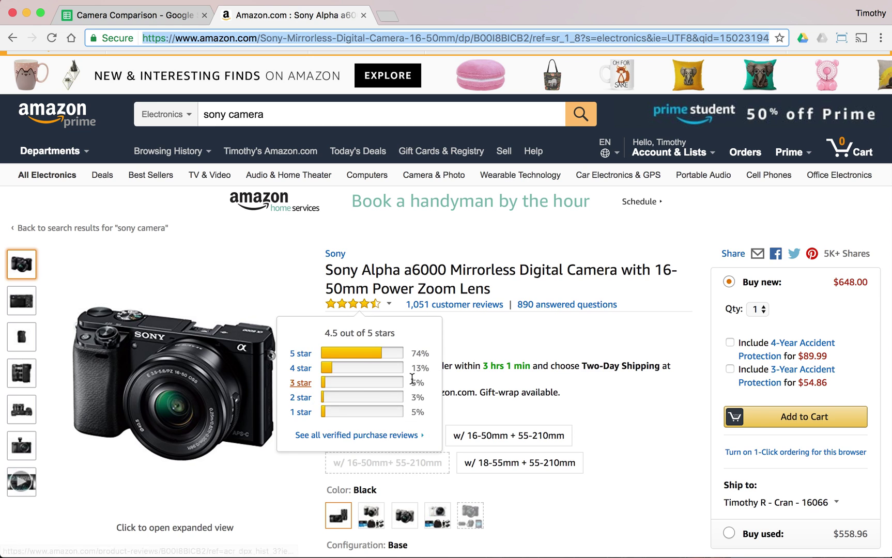
{"action": "scroll", "coordinate": [580, 347], "scroll_direction": "down", "scroll_amount": 2}
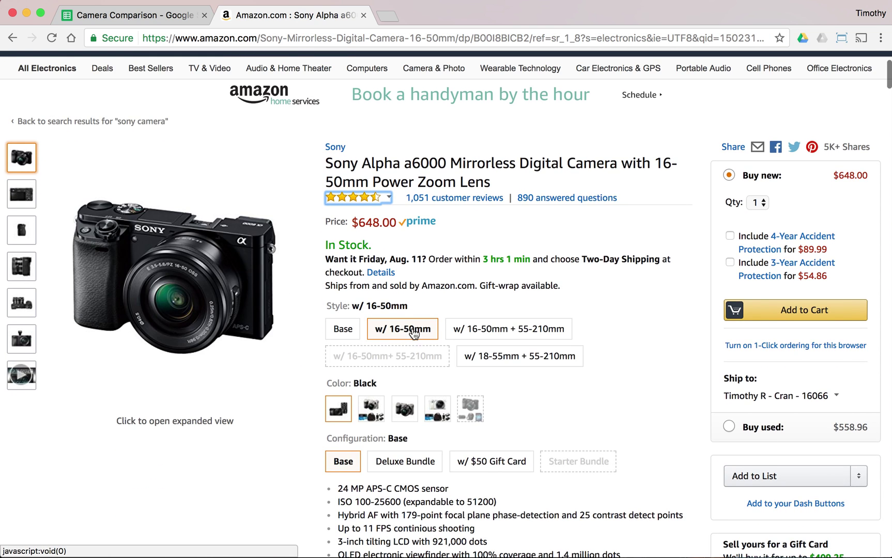
{"action": "scroll", "coordinate": [572, 283], "scroll_direction": "down", "scroll_amount": 5}
{"action": "scroll", "coordinate": [481, 384], "scroll_direction": "down", "scroll_amount": 5}
{"action": "scroll", "coordinate": [481, 383], "scroll_direction": "up", "scroll_amount": 14}
{"action": "left_click", "coordinate": [155, 21]}
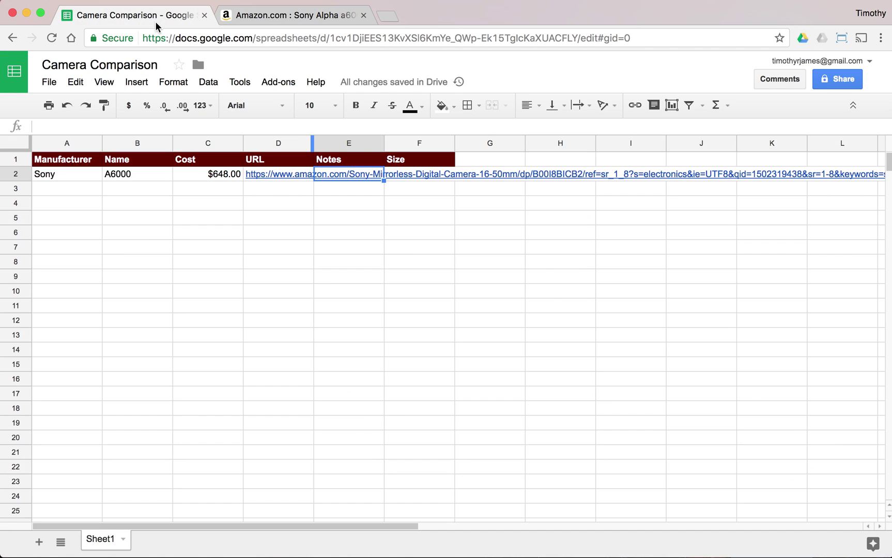
{"action": "type", "text": "Interch"}
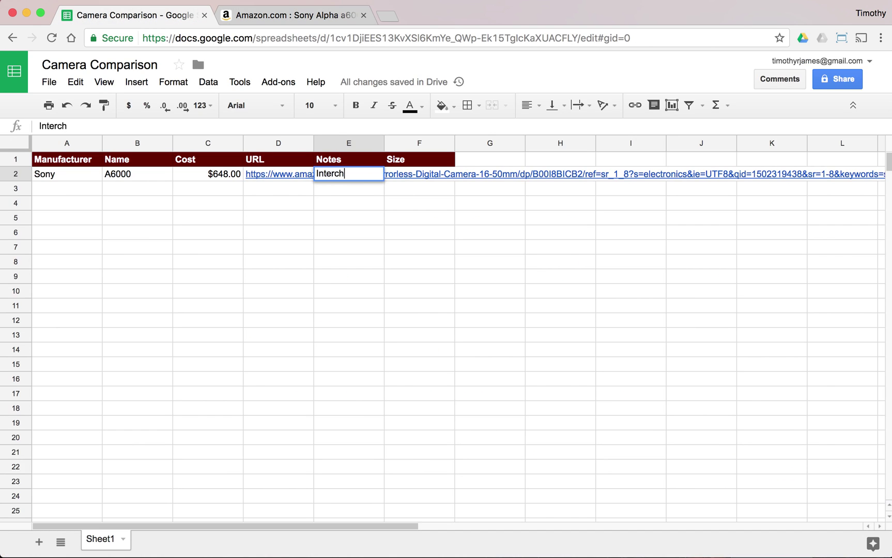
{"action": "type", "text": "angeable Lenses and Flexible "}
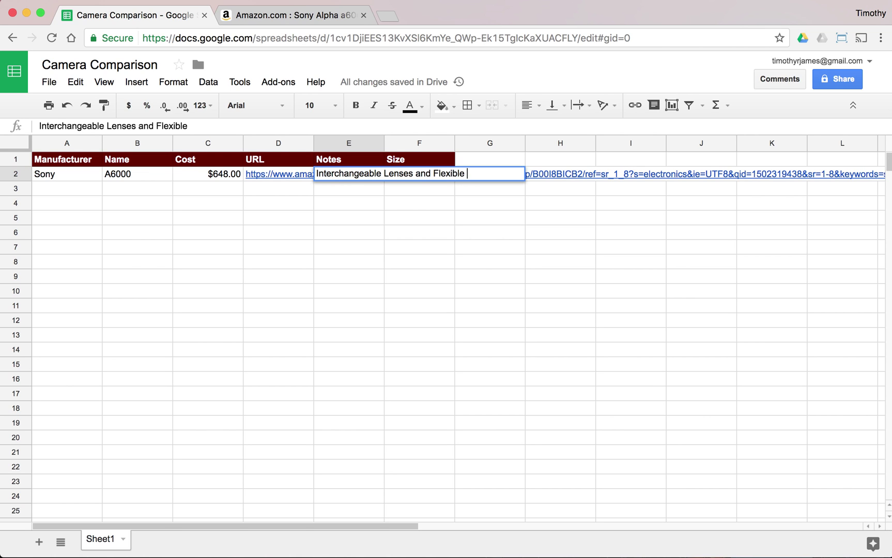
{"action": "type", "text": "Options"}
{"action": "key", "text": "Return"}
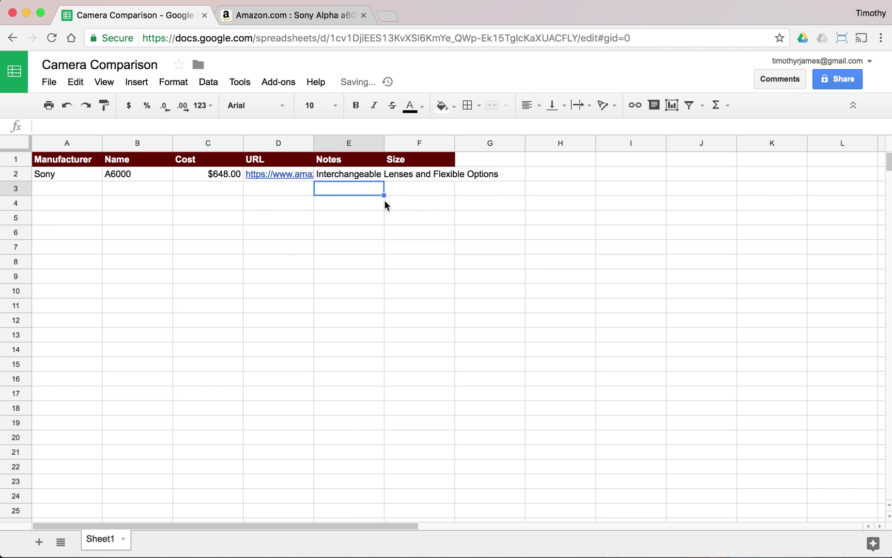
{"action": "left_click", "coordinate": [364, 175]}
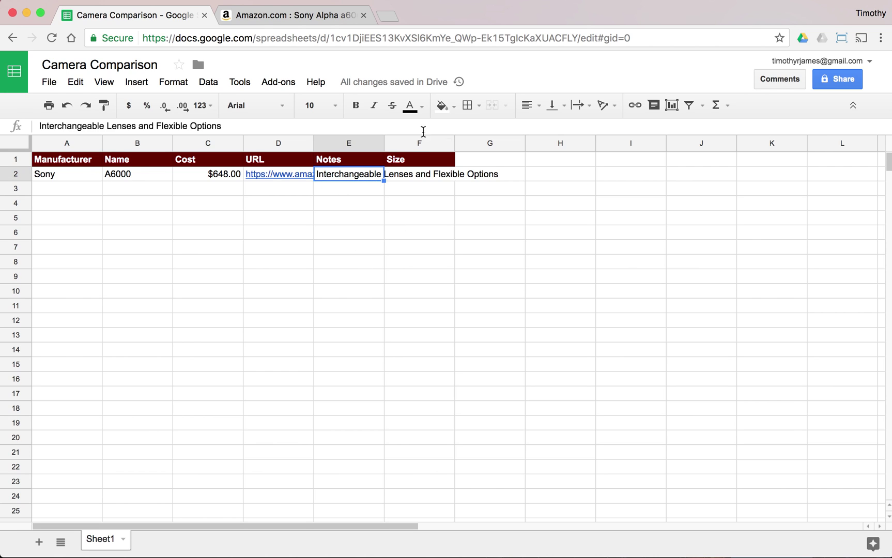
Find the item dimensions in the product page's Technical Details and enter 3" x 5" x 2" in Size cell F2.
{"action": "left_click", "coordinate": [424, 174]}
{"action": "left_click", "coordinate": [292, 18]}
{"action": "scroll", "coordinate": [504, 294], "scroll_direction": "down", "scroll_amount": 1}
{"action": "scroll", "coordinate": [504, 294], "scroll_direction": "down", "scroll_amount": 20}
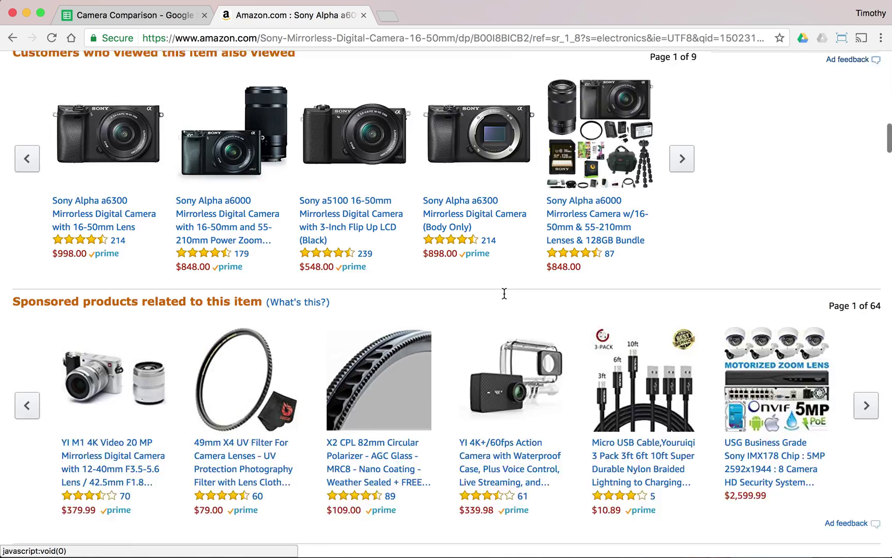
{"action": "scroll", "coordinate": [505, 299], "scroll_direction": "down", "scroll_amount": 20}
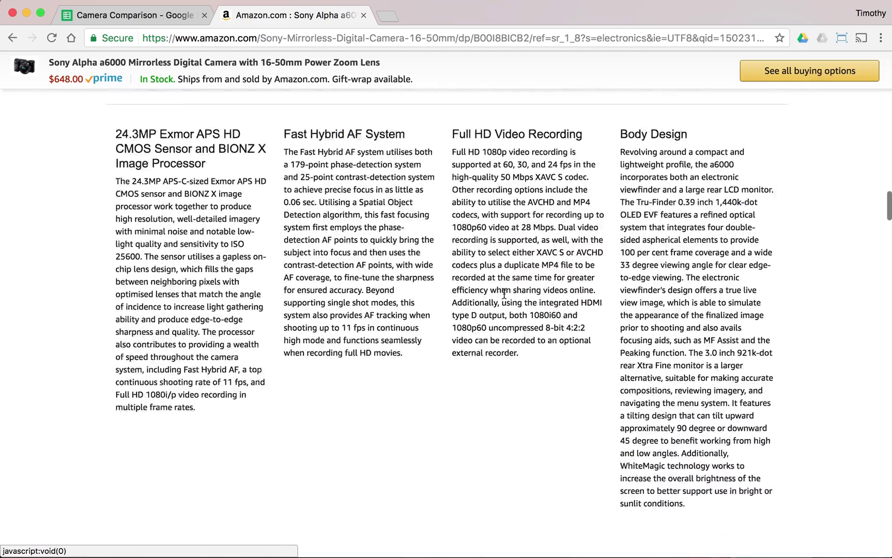
{"action": "scroll", "coordinate": [360, 313], "scroll_direction": "down", "scroll_amount": 2}
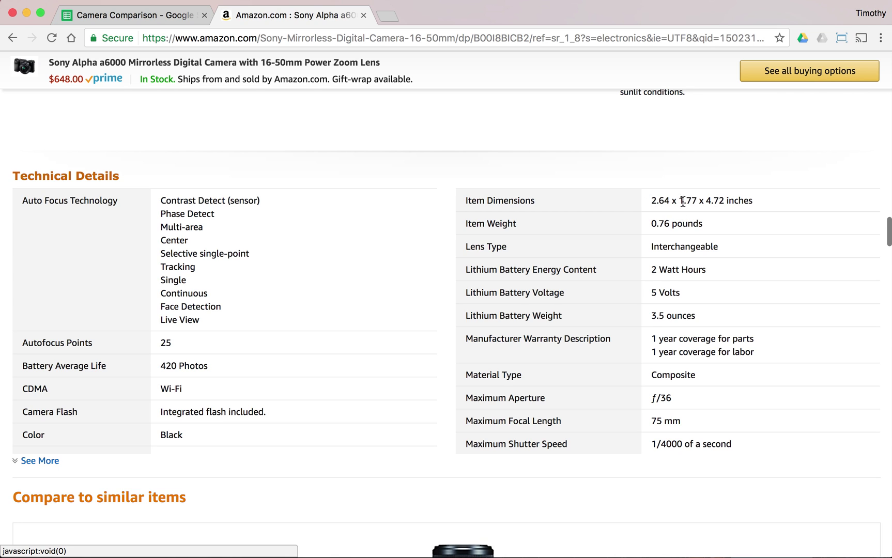
{"action": "left_click", "coordinate": [161, 14]}
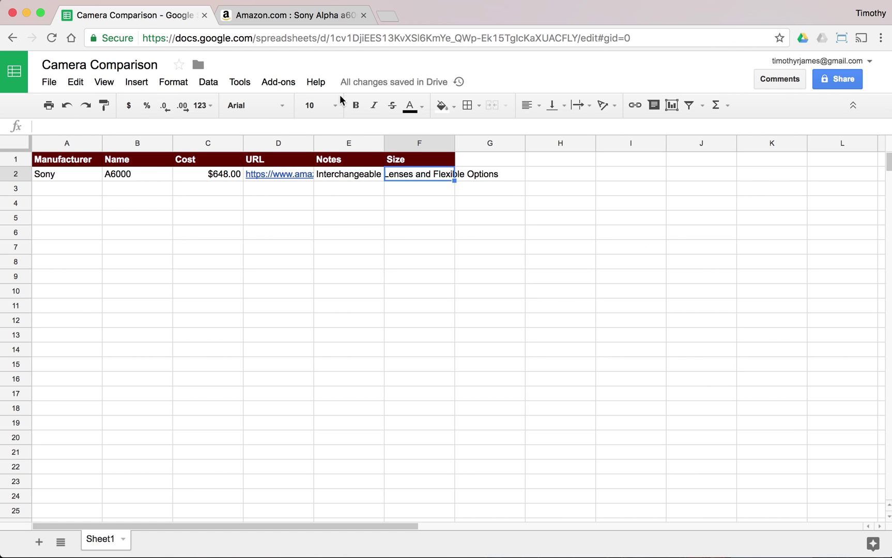
{"action": "left_click", "coordinate": [431, 184]}
{"action": "type", "text": "3\" x 5\" x 2\""}
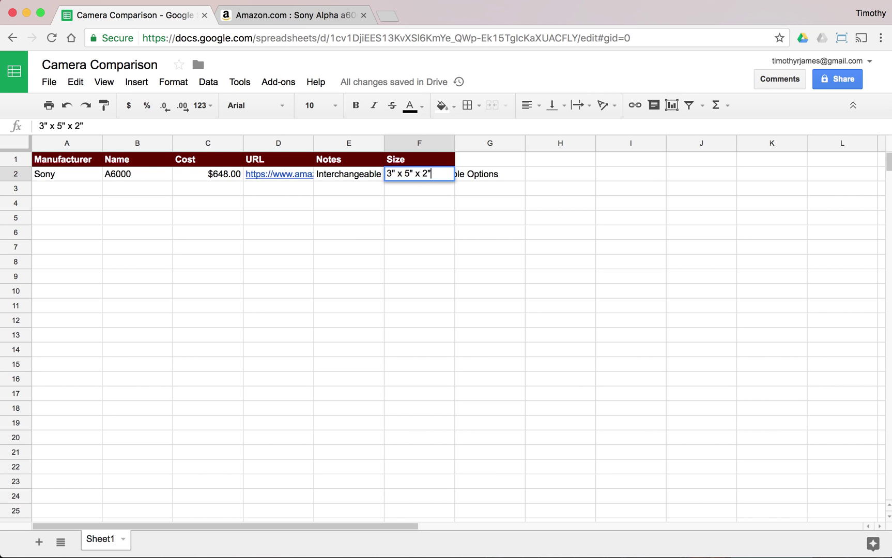
{"action": "key", "text": "Return"}
Test the product link in URL cell D2 by opening it, and close the page it opens.
{"action": "left_click", "coordinate": [350, 164]}
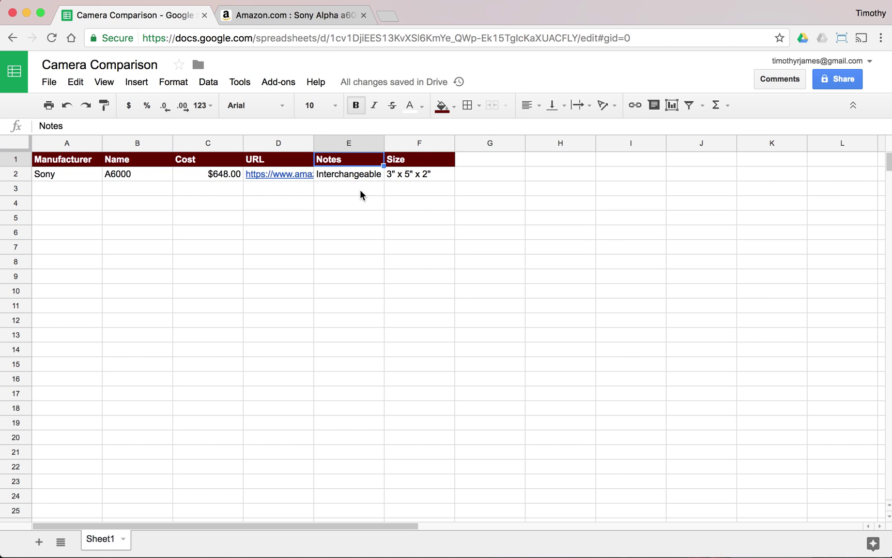
{"action": "left_click", "coordinate": [356, 177]}
{"action": "mouse_move", "coordinate": [290, 177]}
{"action": "left_click", "coordinate": [284, 156]}
{"action": "key", "text": "super+w"}
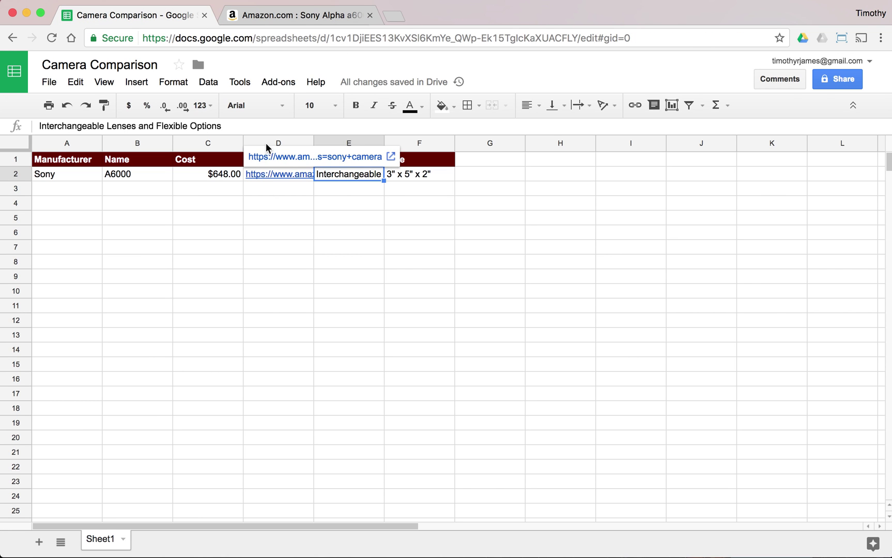
{"action": "left_click", "coordinate": [299, 174]}
{"action": "left_click", "coordinate": [305, 199]}
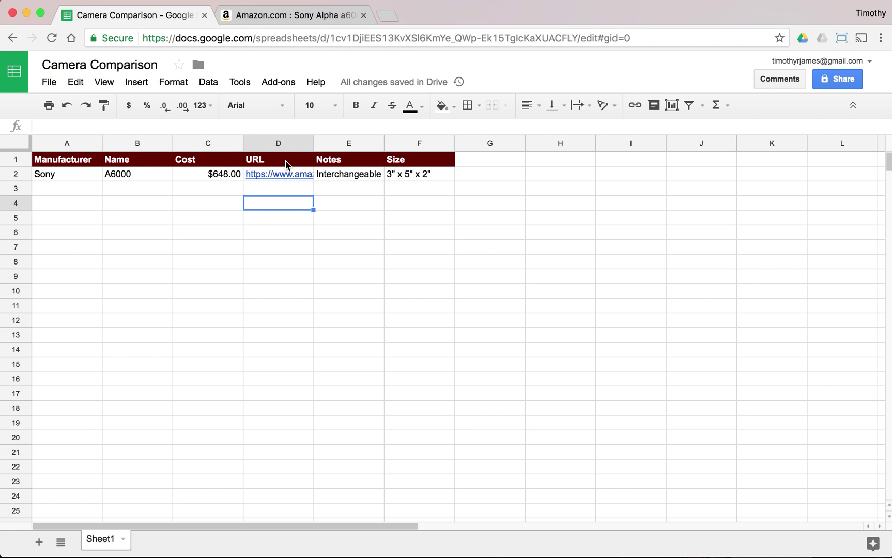
Select the URL column D and try moving it to the other side of the Notes column.
{"action": "left_click", "coordinate": [290, 144]}
{"action": "left_click_drag", "start_coordinate": [290, 144], "coordinate": [277, 158]}
{"action": "left_click", "coordinate": [279, 144]}
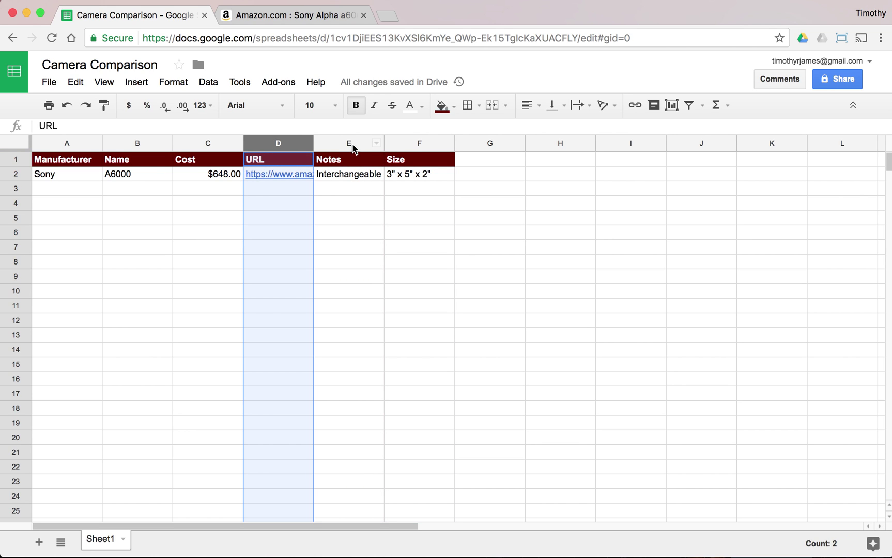
{"action": "left_click_drag", "start_coordinate": [280, 143], "coordinate": [334, 149]}
Cut the entire URL column D and paste it over the Size column F.
{"action": "left_click", "coordinate": [288, 144]}
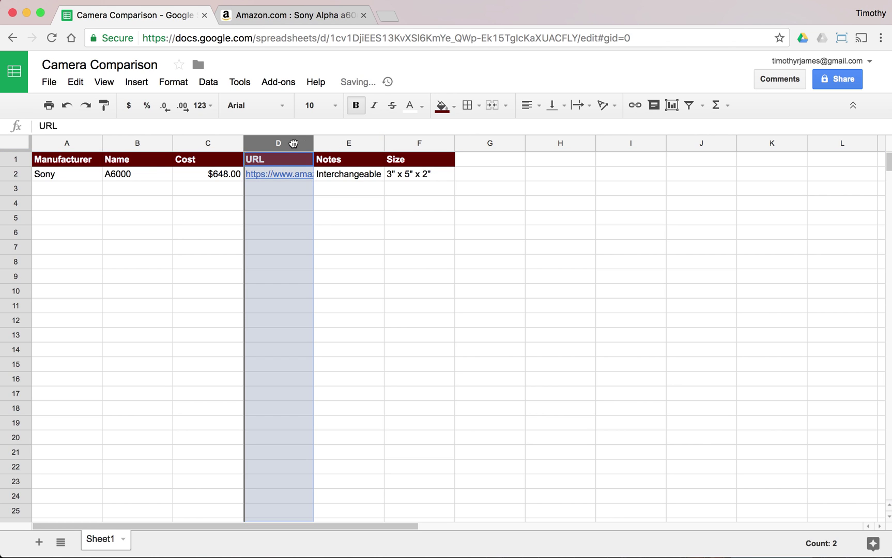
{"action": "key", "text": "ctrl+c"}
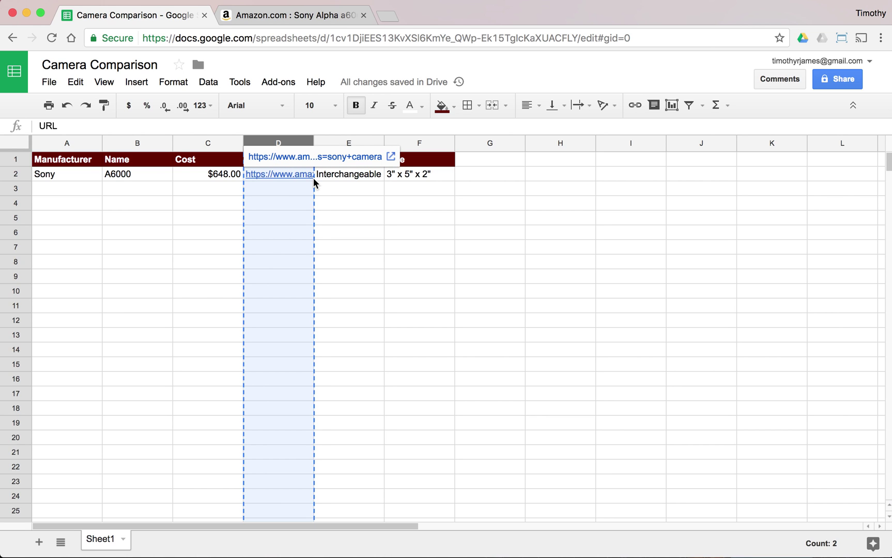
{"action": "key", "text": "ctrl+v"}
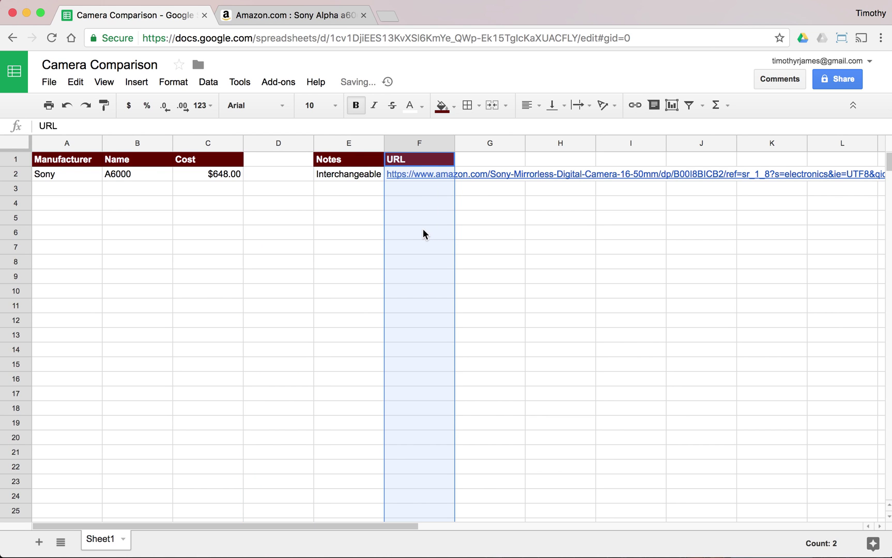
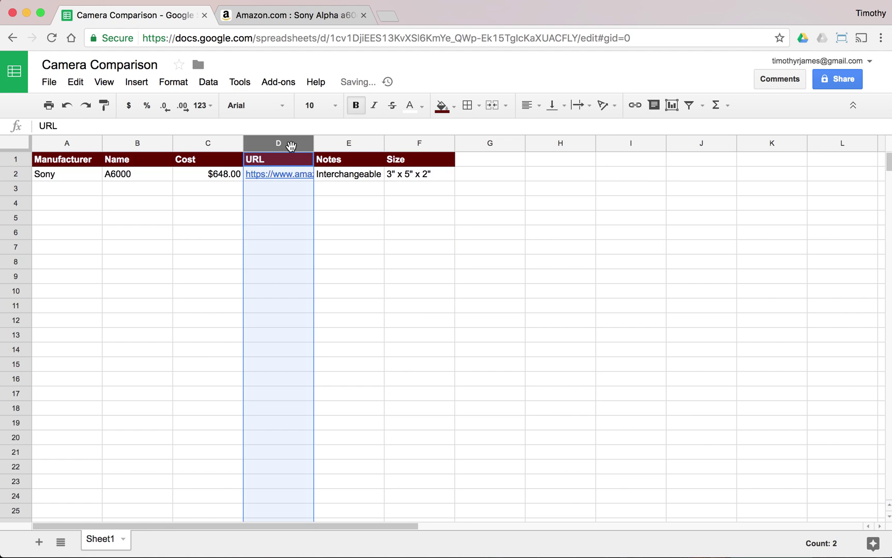
Move URL column D to the far side of the Size column, and undo the move.
{"action": "mouse_move", "coordinate": [284, 144]}
{"action": "left_mouse_down"}
{"action": "mouse_move", "coordinate": [423, 139]}
{"action": "mouse_move", "coordinate": [406, 145]}
{"action": "mouse_move", "coordinate": [448, 159]}
{"action": "left_mouse_up"}
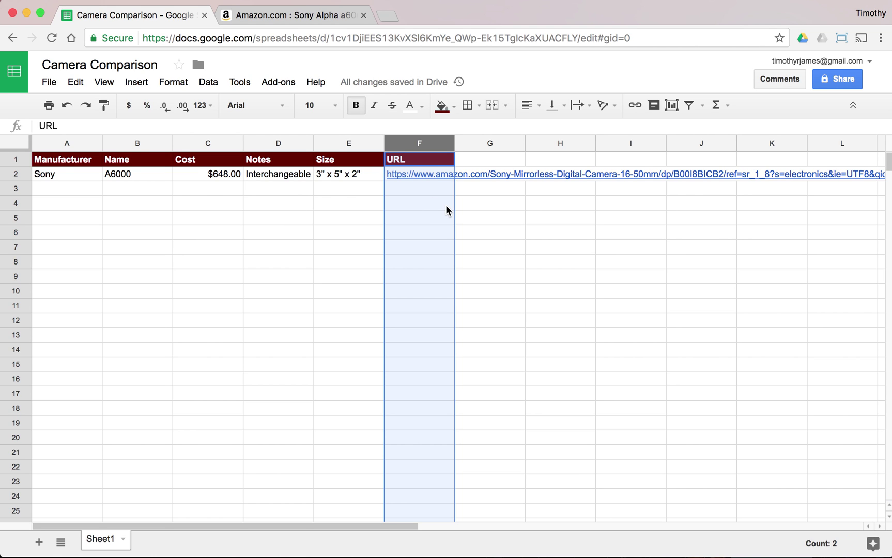
{"action": "left_click", "coordinate": [67, 108]}
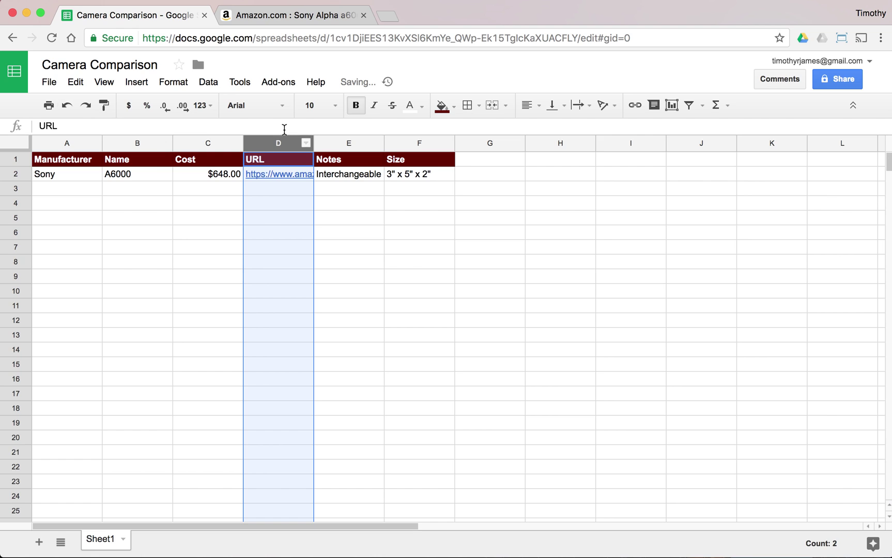
Cut URL column D and paste it into a new column inserted directly after Size column F.
{"action": "right_click", "coordinate": [286, 145]}
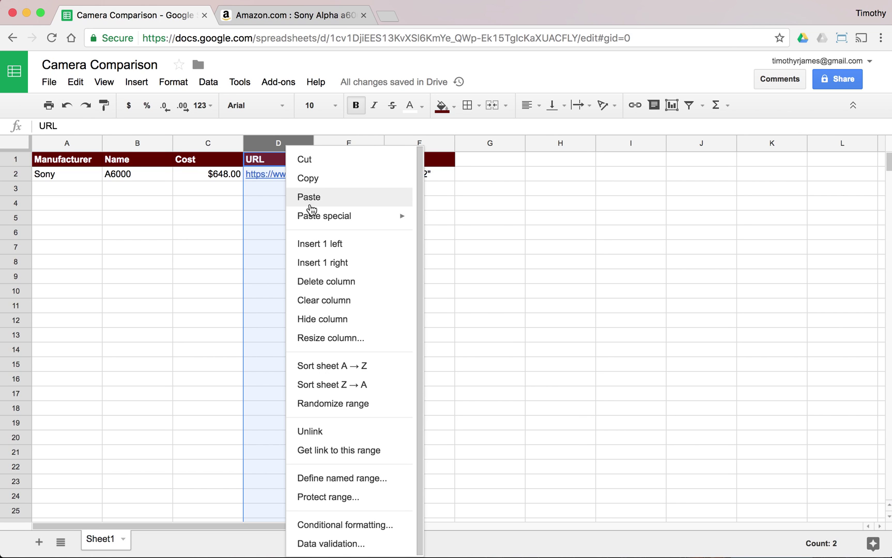
{"action": "left_click", "coordinate": [333, 160]}
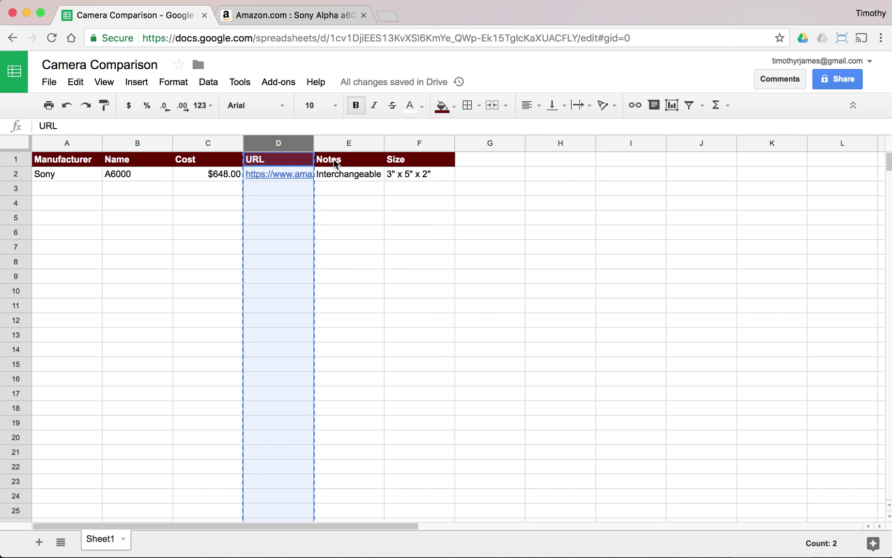
{"action": "left_click", "coordinate": [399, 165]}
{"action": "left_click", "coordinate": [416, 143]}
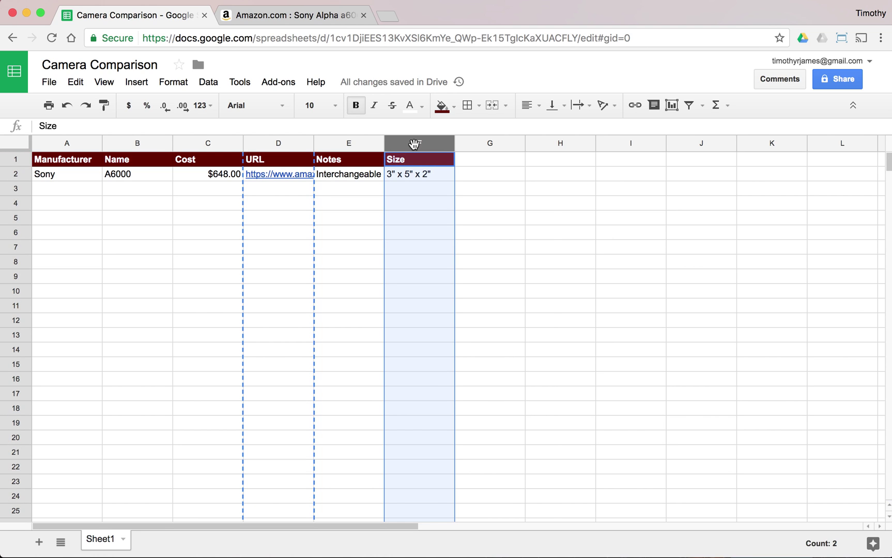
{"action": "right_click", "coordinate": [415, 144]}
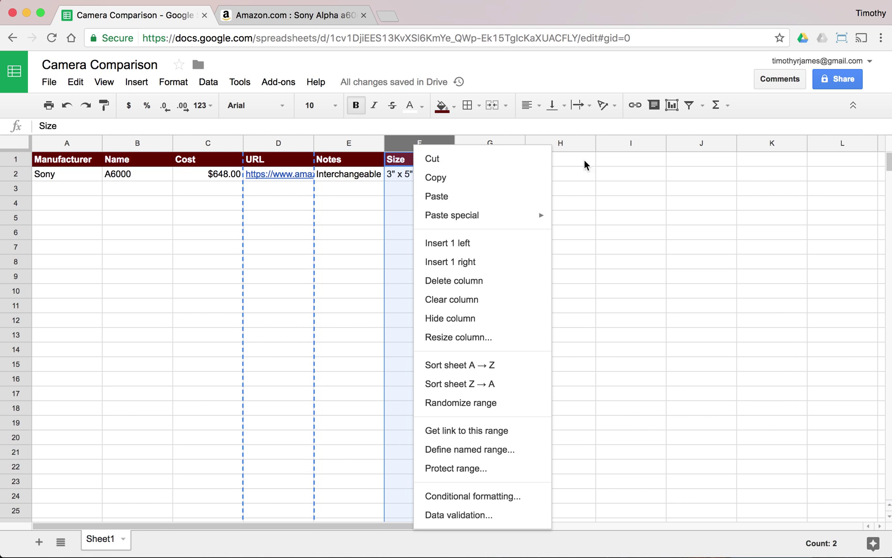
{"action": "left_click", "coordinate": [512, 264]}
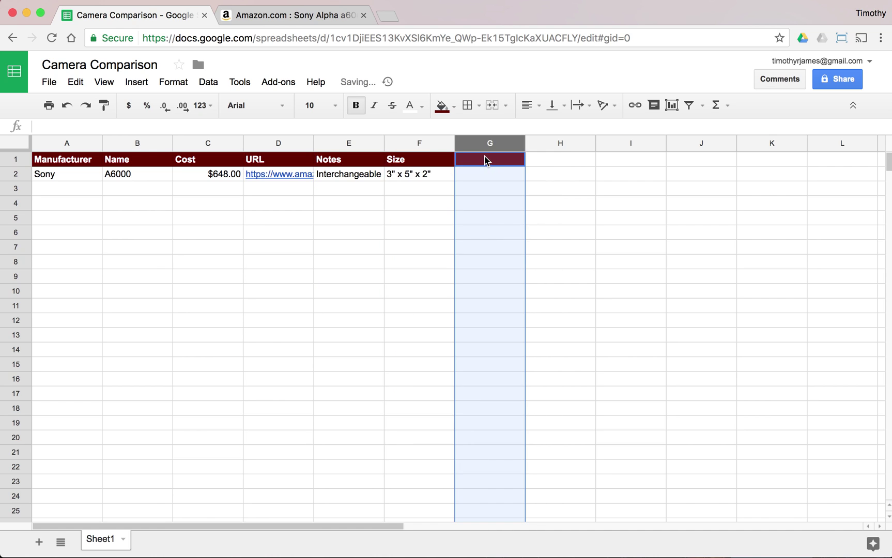
{"action": "left_click", "coordinate": [484, 159]}
{"action": "right_click", "coordinate": [486, 138]}
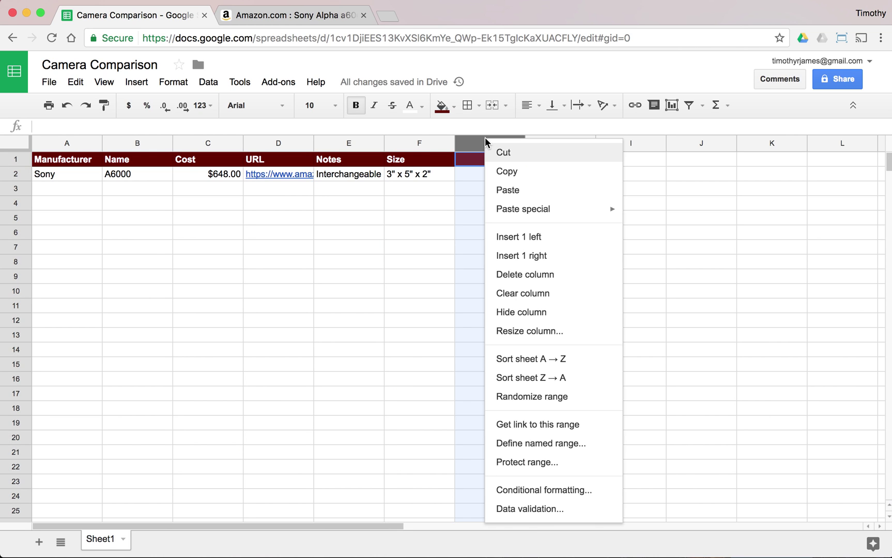
{"action": "left_click", "coordinate": [506, 189]}
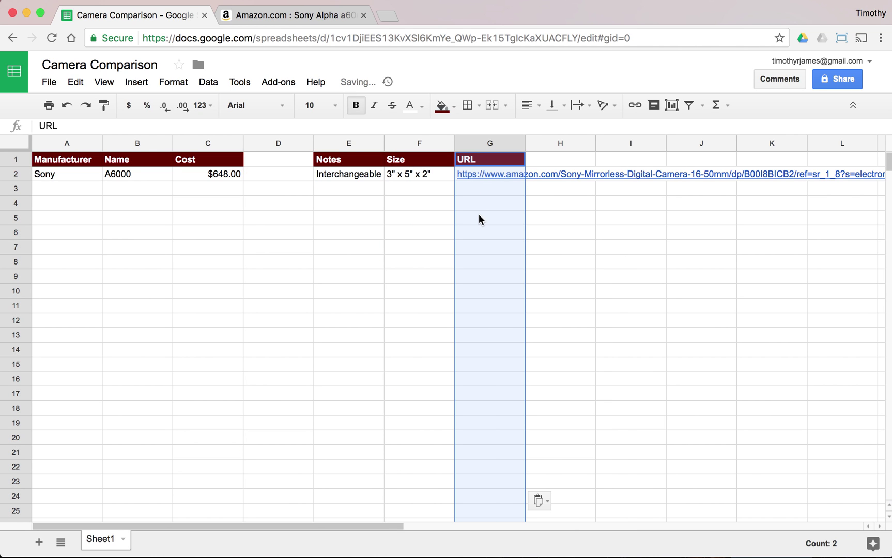
{"action": "left_click", "coordinate": [473, 235]}
Delete the empty column D between the Cost and Notes columns.
{"action": "left_click", "coordinate": [276, 190]}
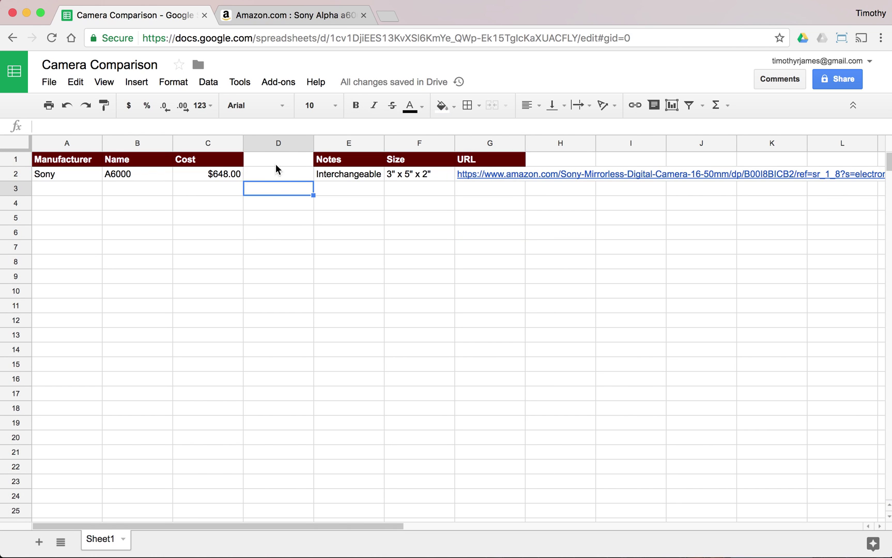
{"action": "left_click", "coordinate": [271, 148]}
{"action": "right_click", "coordinate": [271, 148]}
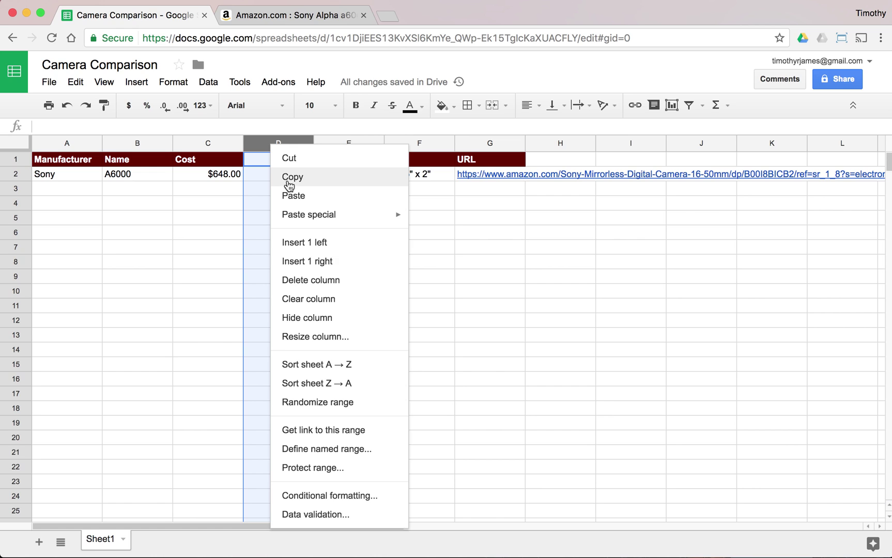
{"action": "left_click", "coordinate": [305, 278]}
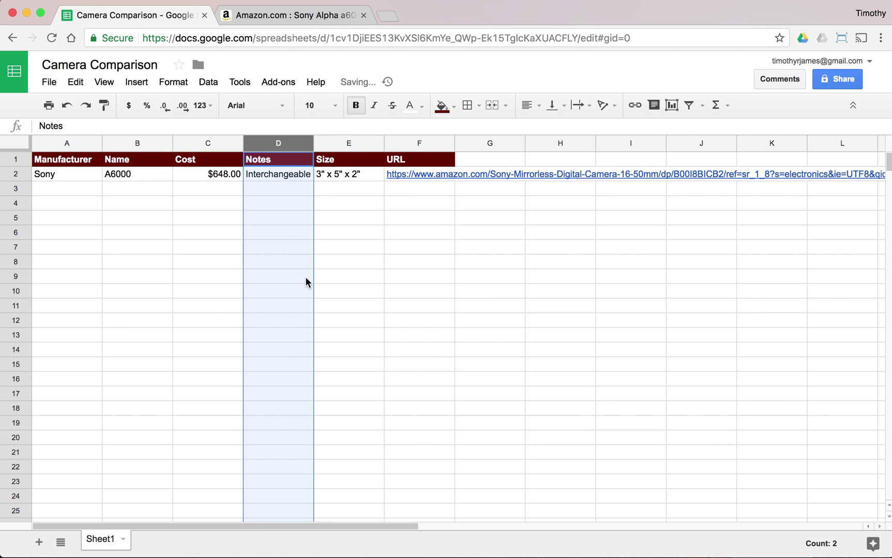
{"action": "left_click", "coordinate": [316, 214]}
{"action": "left_click", "coordinate": [285, 216]}
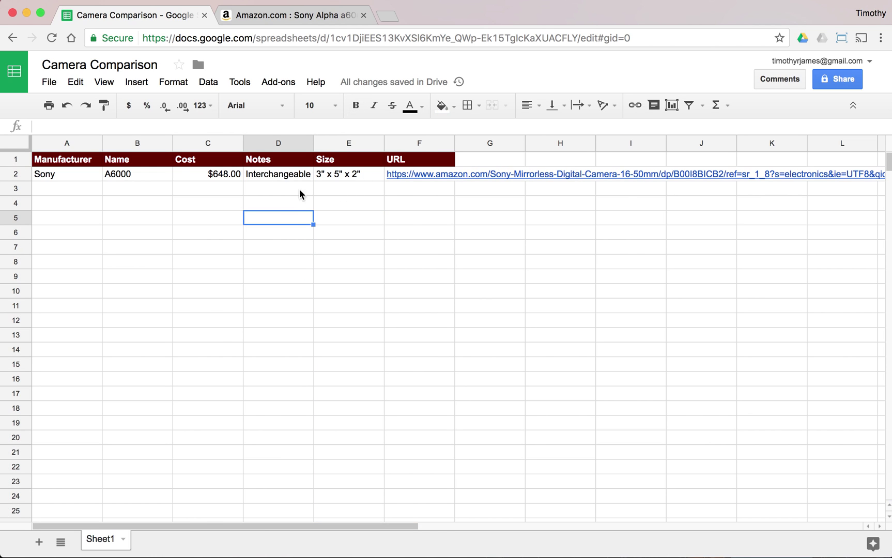
Move Notes column D so that it sits between the Size and URL columns.
{"action": "left_click", "coordinate": [294, 173]}
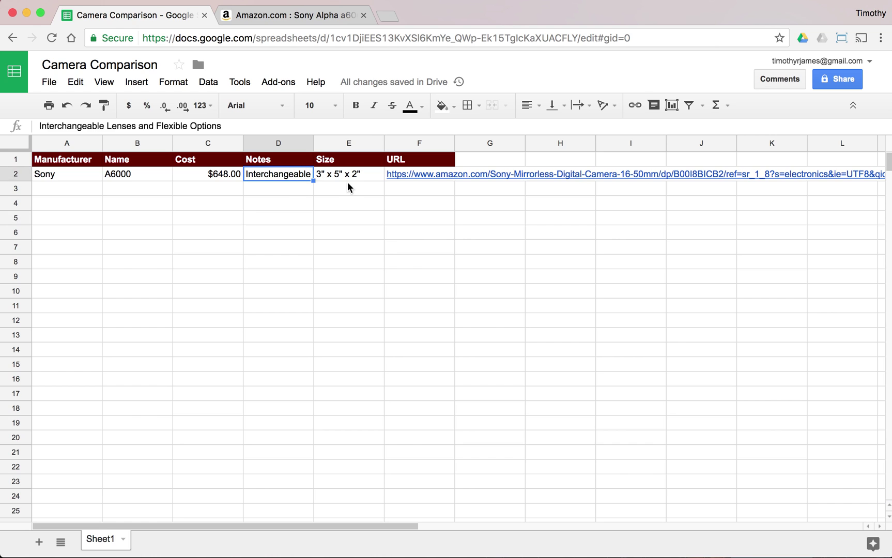
{"action": "left_click", "coordinate": [284, 142]}
{"action": "left_click_drag", "start_coordinate": [282, 141], "coordinate": [376, 150]}
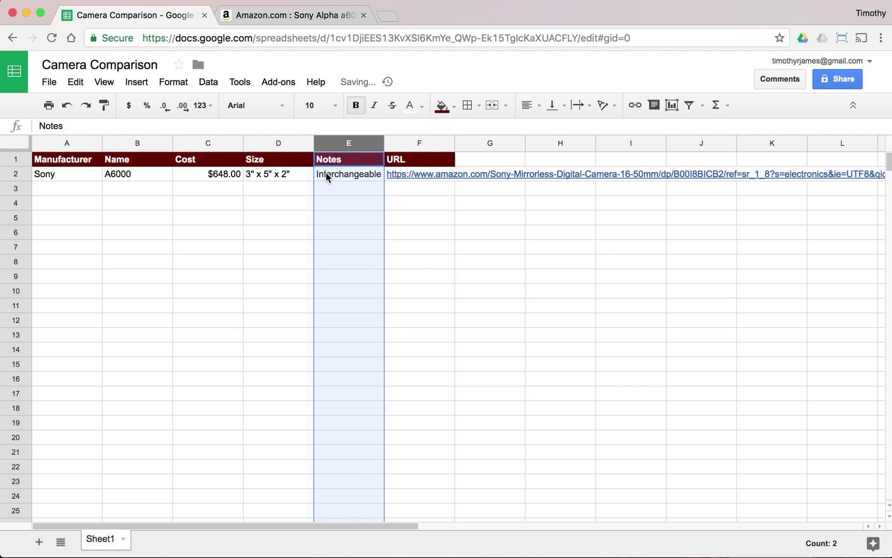
Set the width of Notes column E to 200 pixels.
{"action": "right_click", "coordinate": [357, 146]}
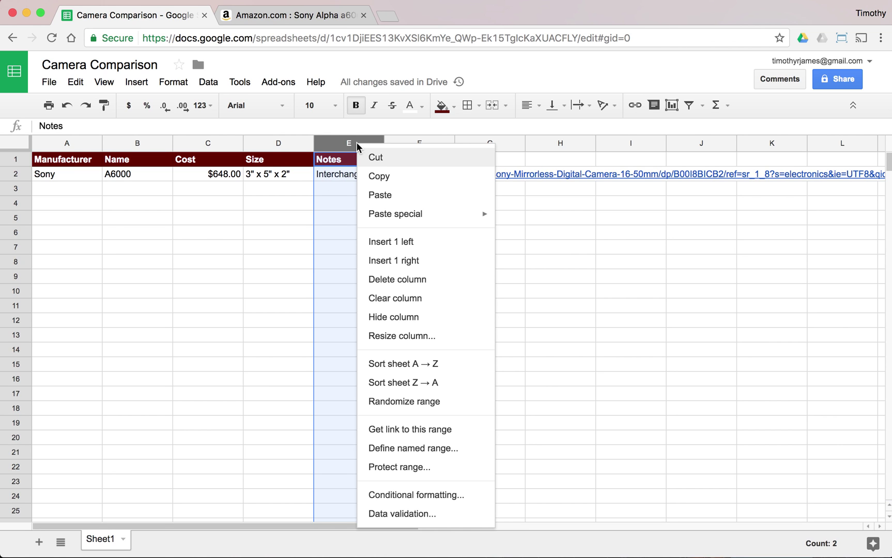
{"action": "left_click", "coordinate": [414, 337]}
{"action": "type", "text": "20"}
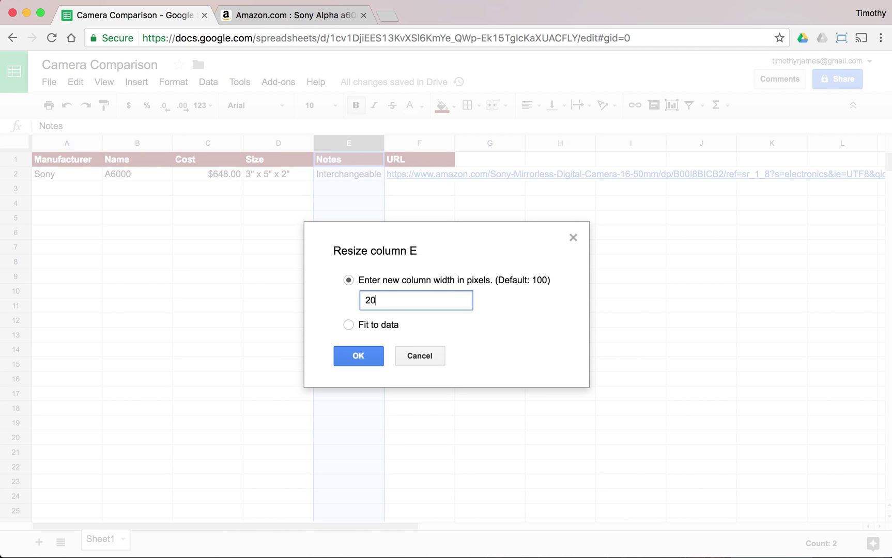
{"action": "type", "text": "0"}
{"action": "key", "text": "Return"}
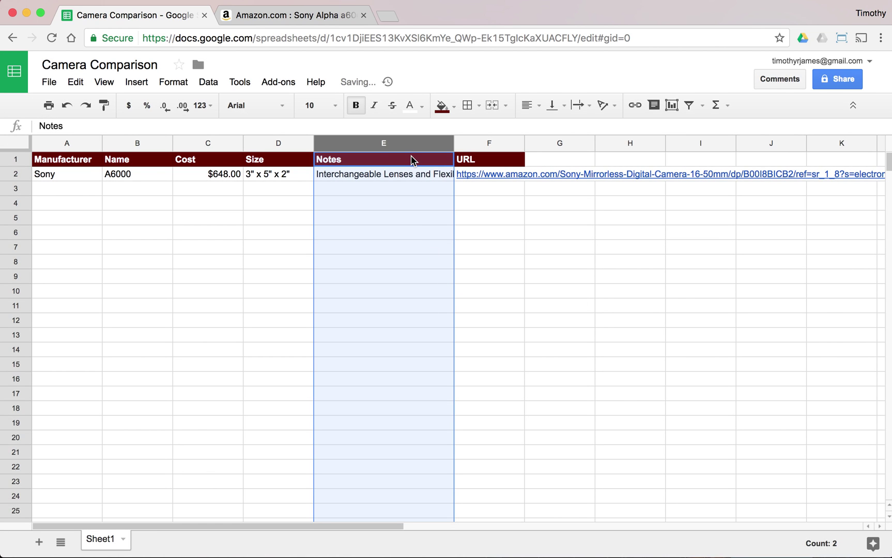
Apply text wrapping to the whole Notes column E.
{"action": "left_click", "coordinate": [417, 175]}
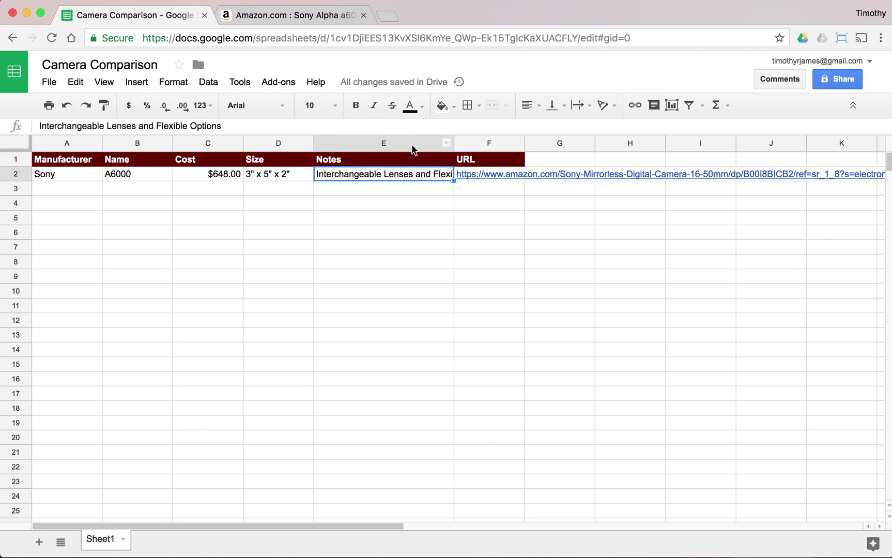
{"action": "left_click", "coordinate": [411, 144]}
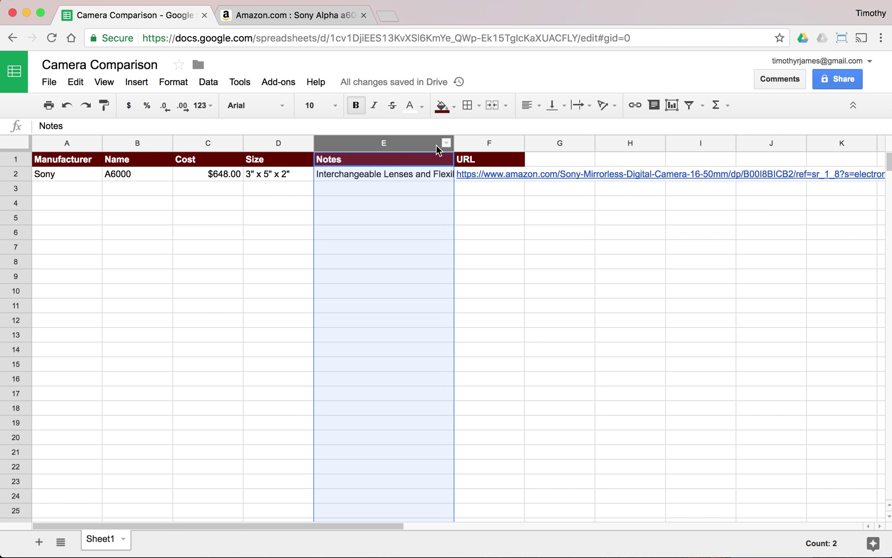
{"action": "left_click", "coordinate": [578, 106]}
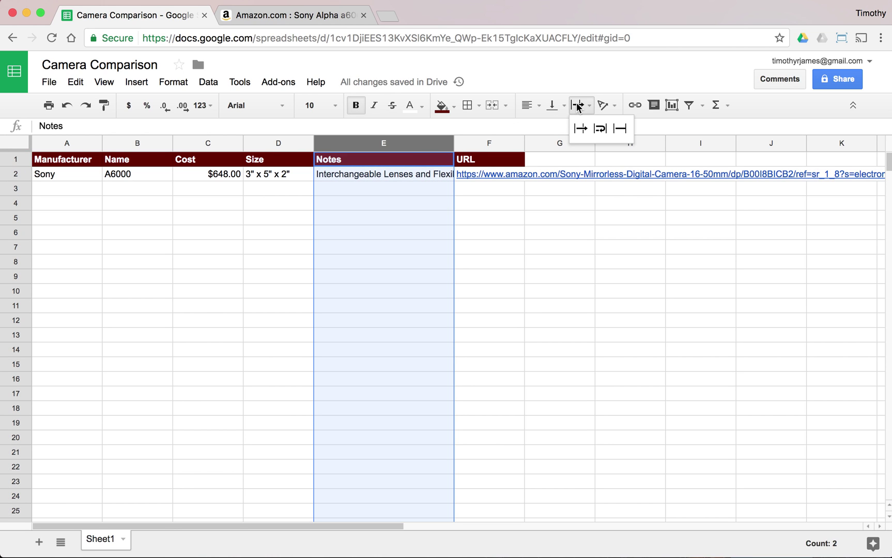
{"action": "left_click", "coordinate": [600, 129]}
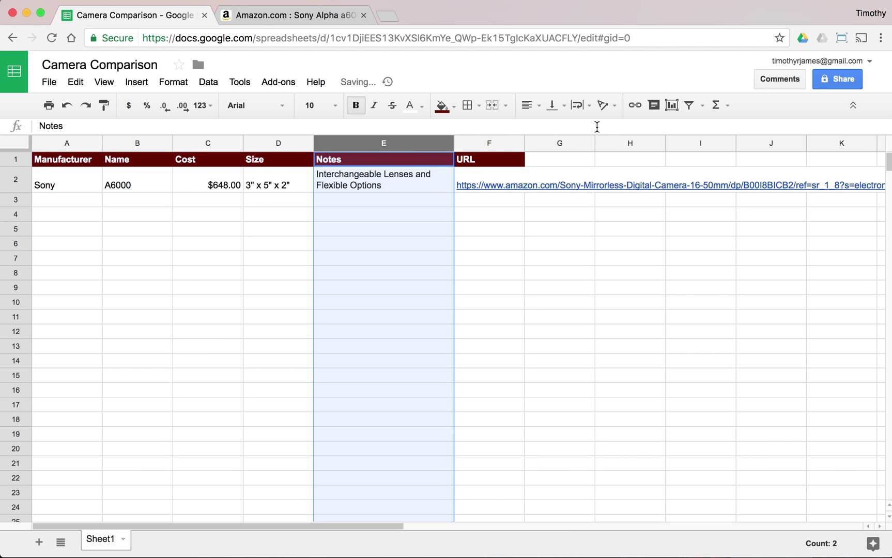
{"action": "left_click", "coordinate": [393, 190]}
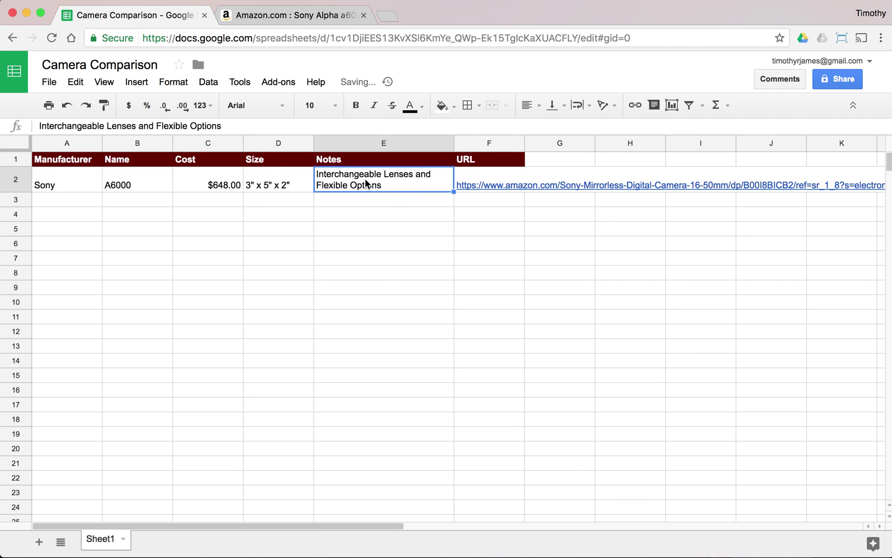
Set the width of URL column F to 150 pixels.
{"action": "mouse_move", "coordinate": [575, 191]}
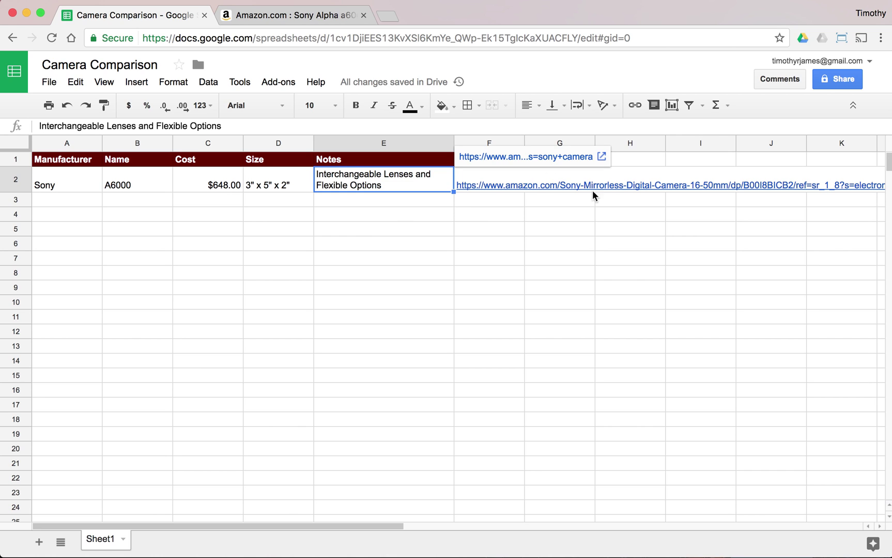
{"action": "left_click", "coordinate": [517, 211]}
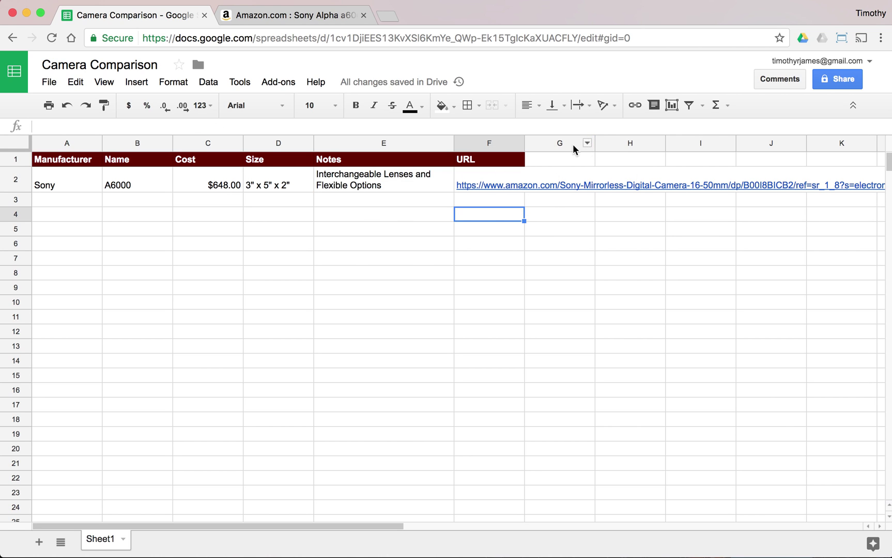
{"action": "left_click", "coordinate": [497, 143]}
{"action": "right_click", "coordinate": [497, 143]}
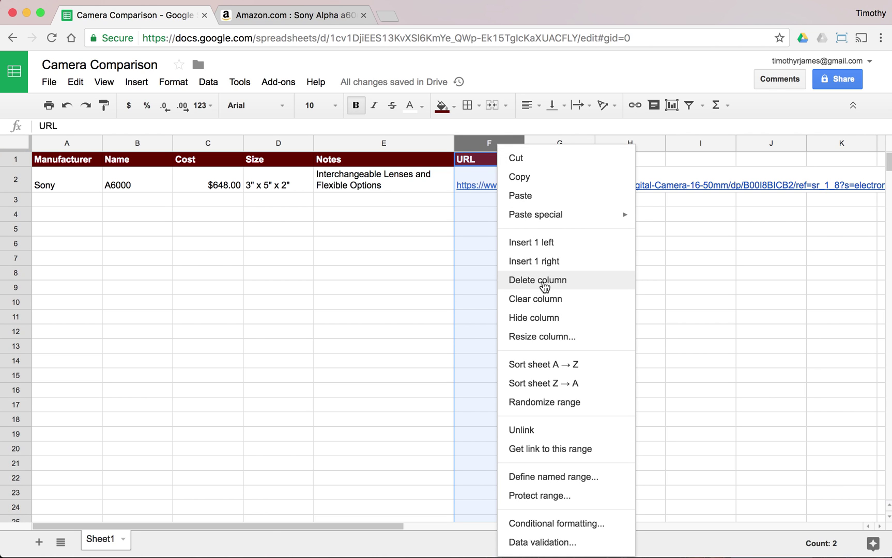
{"action": "left_click", "coordinate": [549, 336]}
{"action": "type", "text": "150"}
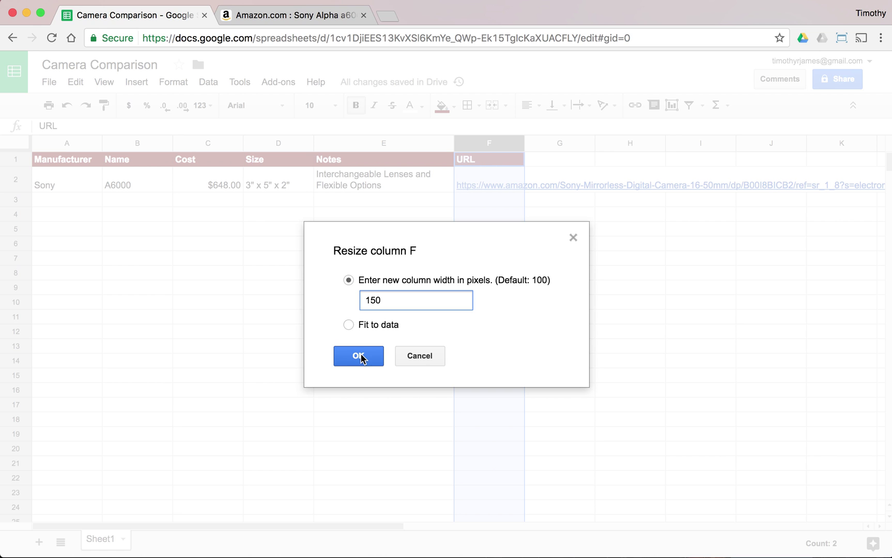
{"action": "left_click", "coordinate": [361, 357]}
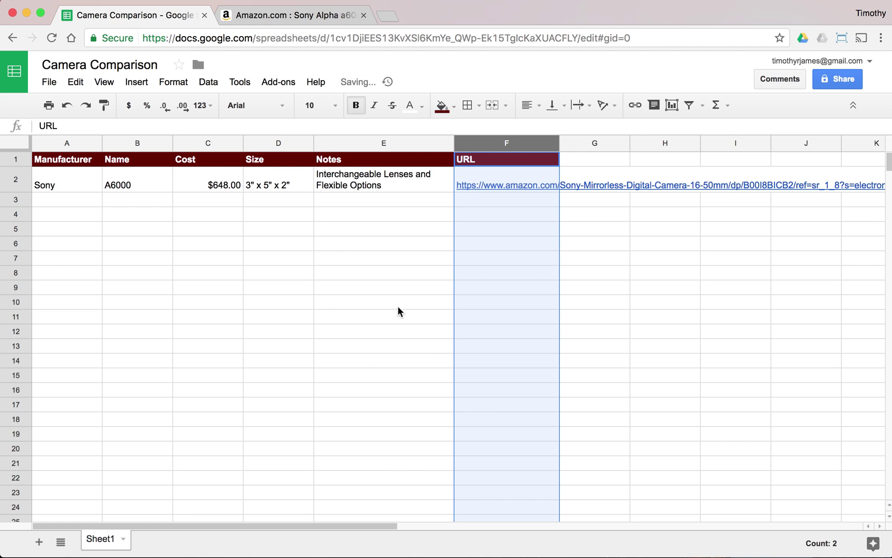
Set the text in URL column F to clip at the cell edge.
{"action": "left_click", "coordinate": [575, 106]}
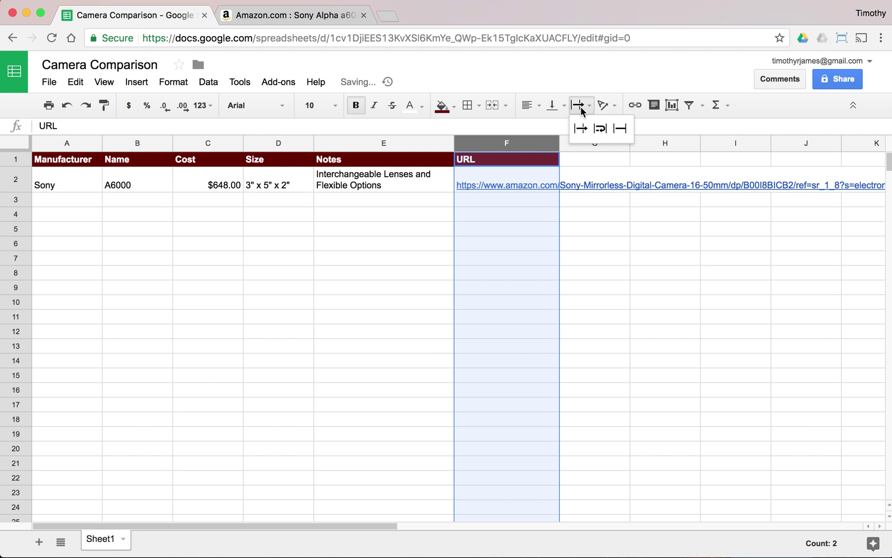
{"action": "left_click", "coordinate": [622, 129]}
{"action": "left_click", "coordinate": [541, 242]}
{"action": "left_click", "coordinate": [401, 247]}
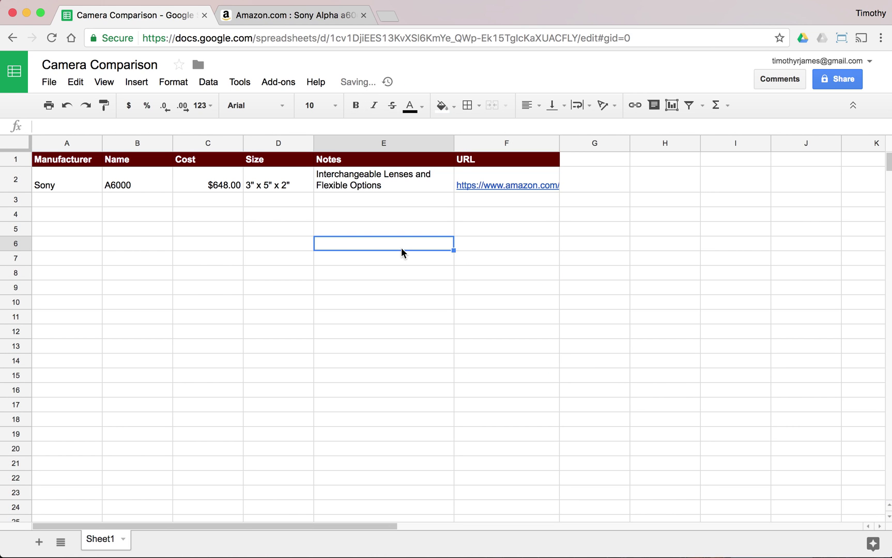
{"action": "left_click", "coordinate": [164, 203]}
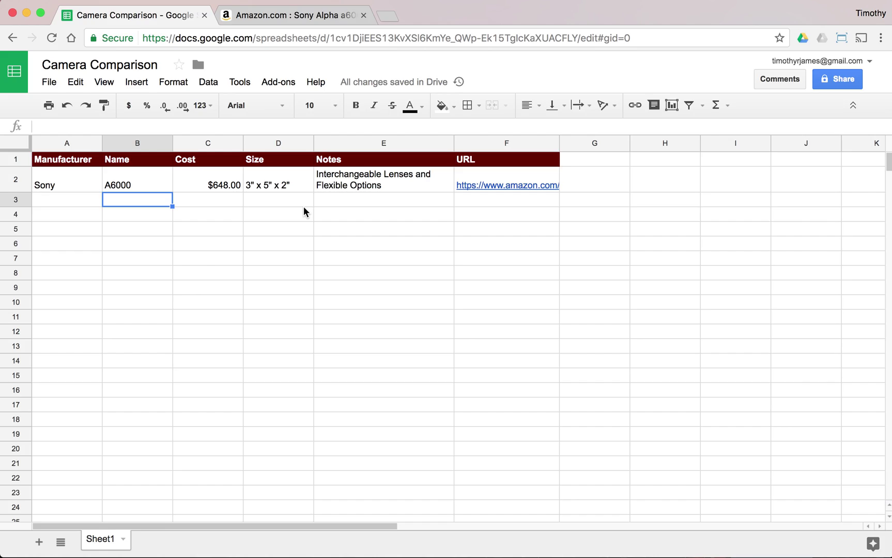
Switch to the Amazon product page and search the Electronics department for "canon rbel".
{"action": "left_click", "coordinate": [298, 21]}
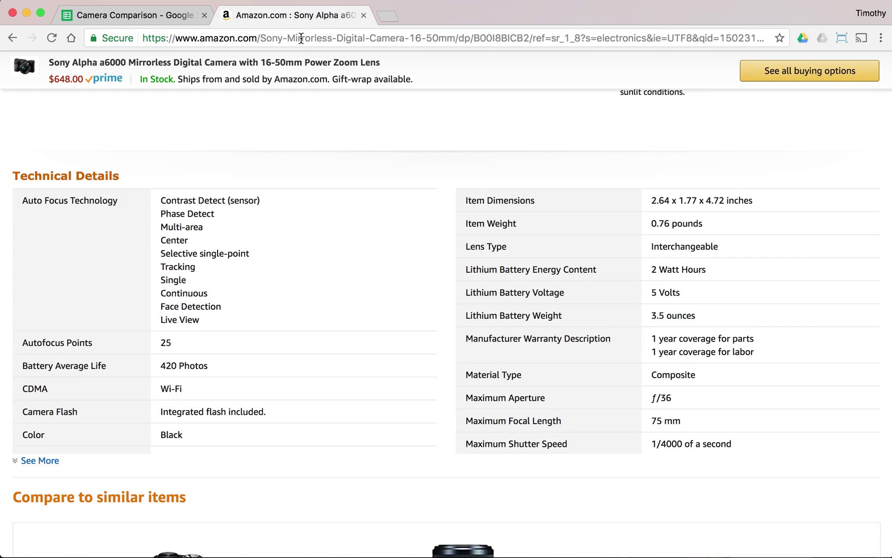
{"action": "scroll", "coordinate": [338, 97], "scroll_direction": "up", "scroll_amount": 20}
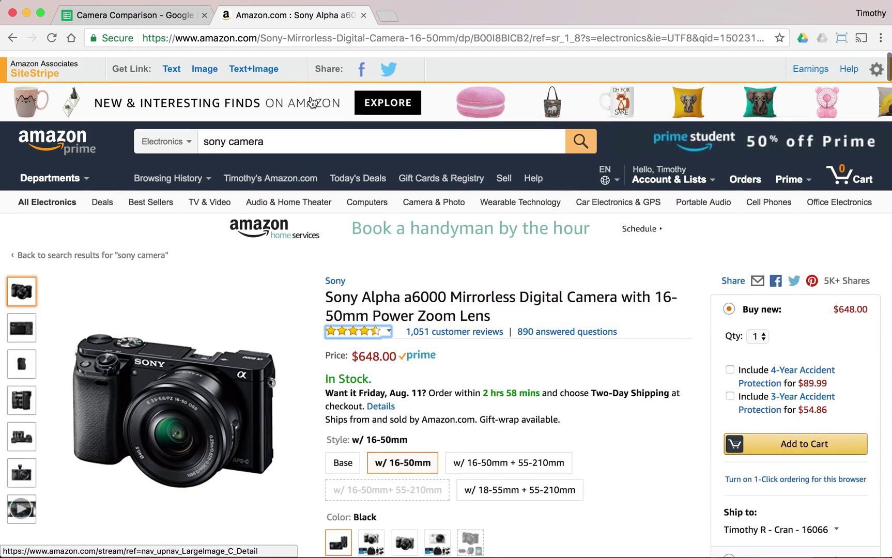
{"action": "triple_click", "coordinate": [329, 135]}
{"action": "type", "text": "canon r"}
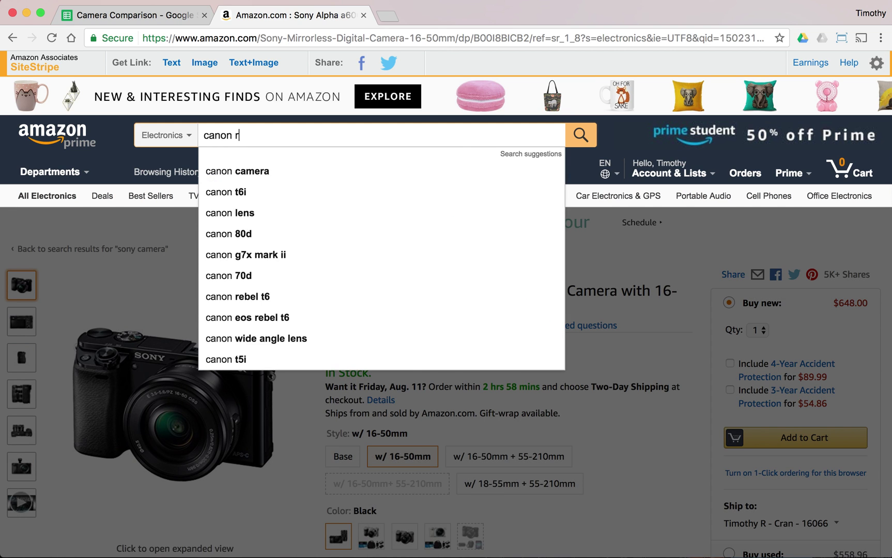
{"action": "type", "text": "bel"}
{"action": "key", "text": "Return"}
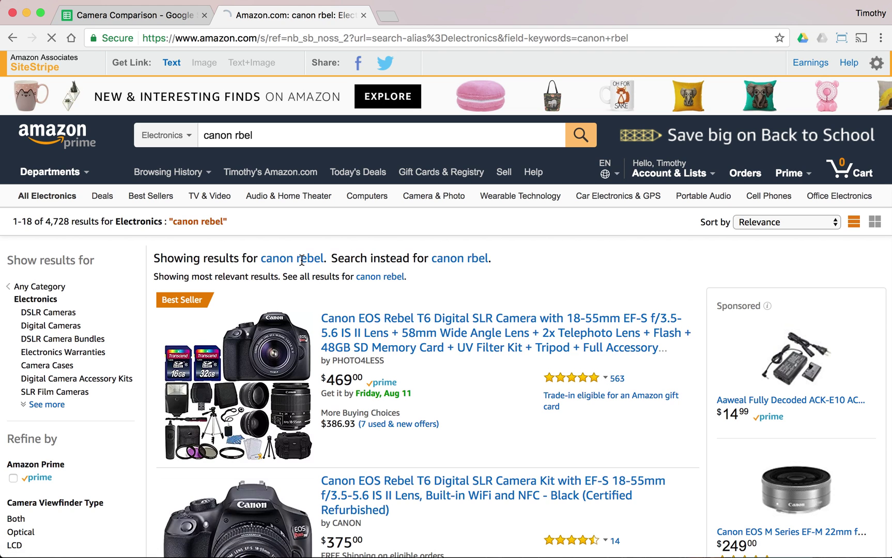
Open the product page of the certified refurbished Canon EOS Rebel T6 kit from the search results.
{"action": "scroll", "coordinate": [390, 276], "scroll_direction": "down", "scroll_amount": 3}
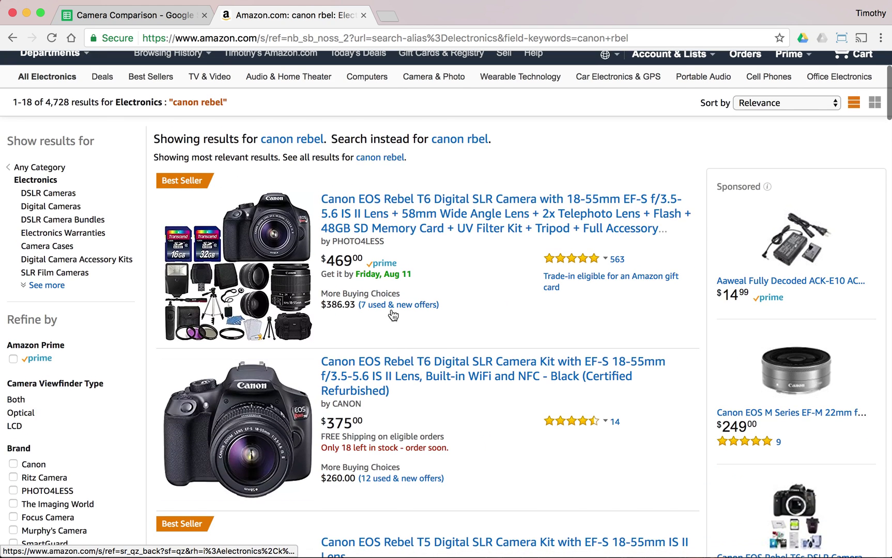
{"action": "scroll", "coordinate": [474, 356], "scroll_direction": "down", "scroll_amount": 1}
{"action": "left_click", "coordinate": [480, 322]}
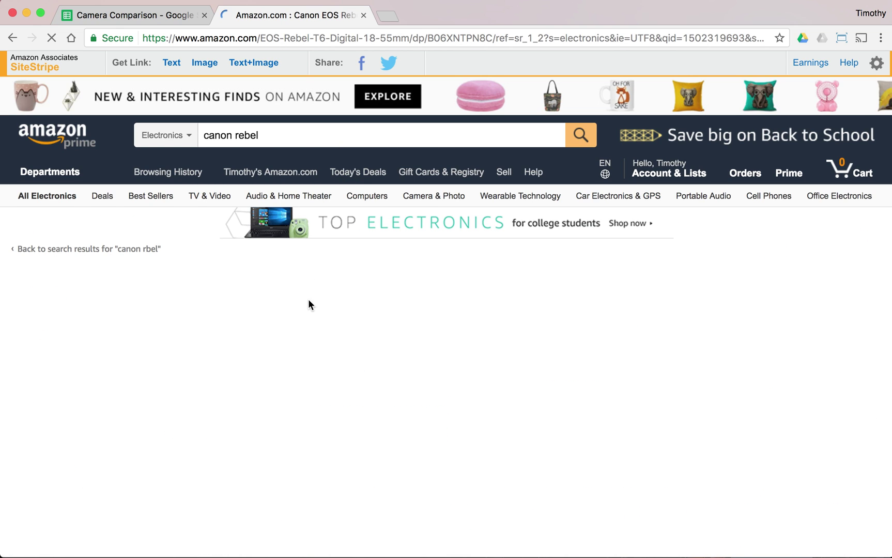
{"action": "scroll", "coordinate": [286, 320], "scroll_direction": "down", "scroll_amount": 1}
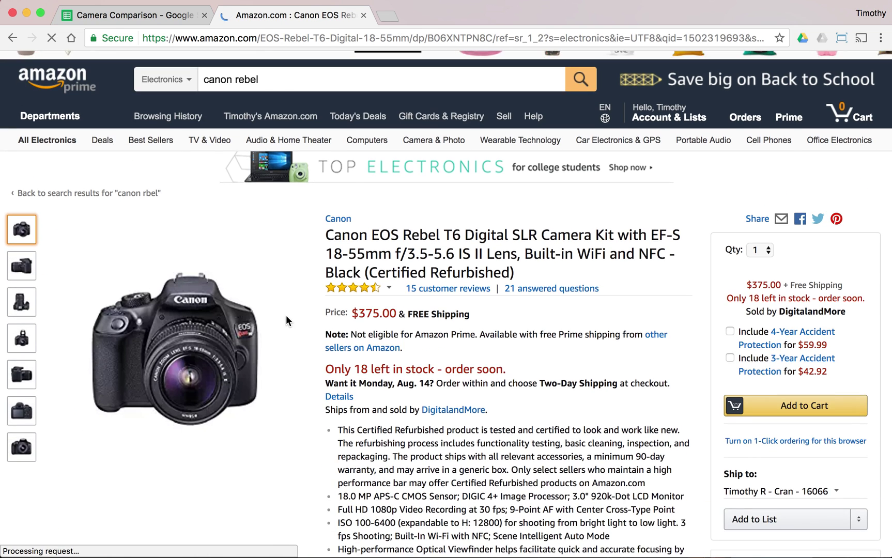
Copy the Canon EOS Rebel T6 product page URL and paste it into cell F3 of the Camera Comparison sheet.
{"action": "left_click", "coordinate": [360, 38]}
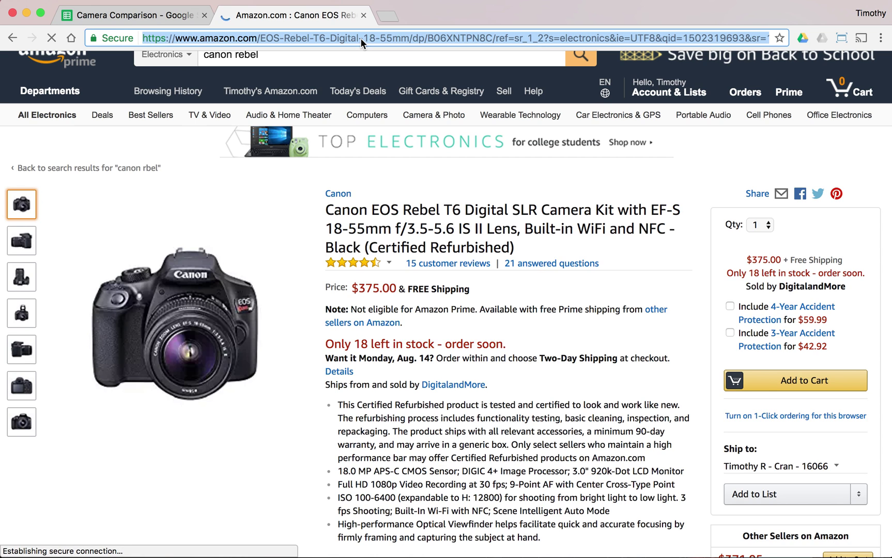
{"action": "right_click", "coordinate": [224, 38]}
{"action": "left_click", "coordinate": [254, 58]}
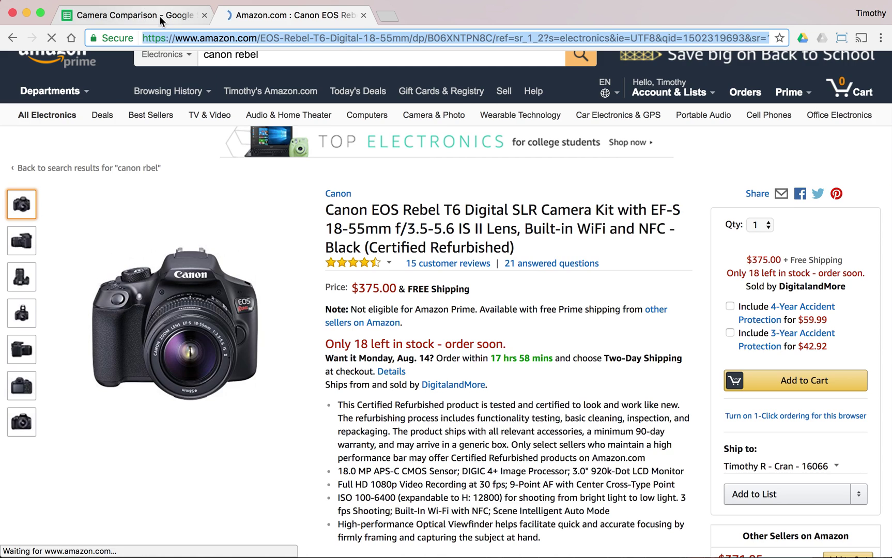
{"action": "left_click", "coordinate": [159, 15]}
{"action": "left_click", "coordinate": [328, 198]}
{"action": "left_click", "coordinate": [485, 200]}
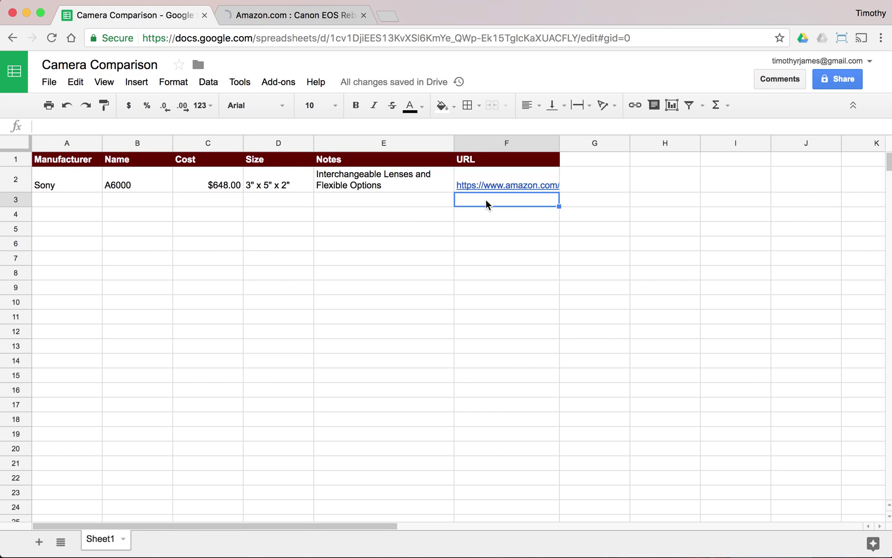
{"action": "right_click", "coordinate": [486, 200]}
{"action": "left_click", "coordinate": [536, 254]}
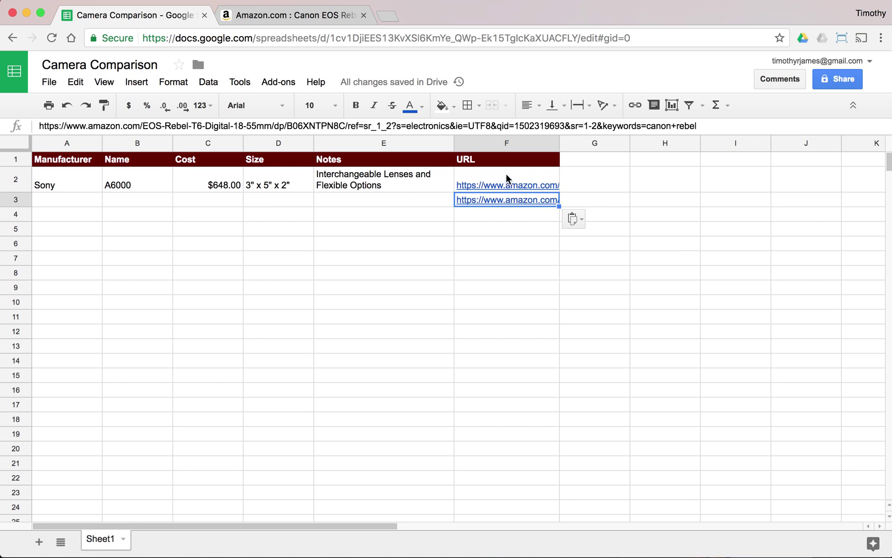
Enter the note "Interchangeable Lenses and Lots of Options too" in cell E3.
{"action": "left_click", "coordinate": [404, 202]}
{"action": "type", "text": "Interah"}
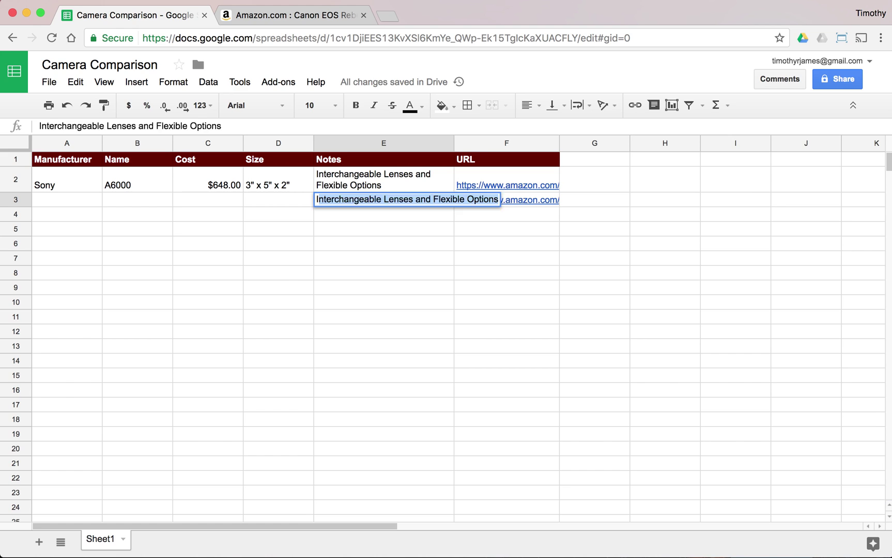
{"action": "key", "text": "BackSpace"}
{"action": "key", "text": "BackSpace"}
{"action": "type", "text": "changeable Len"}
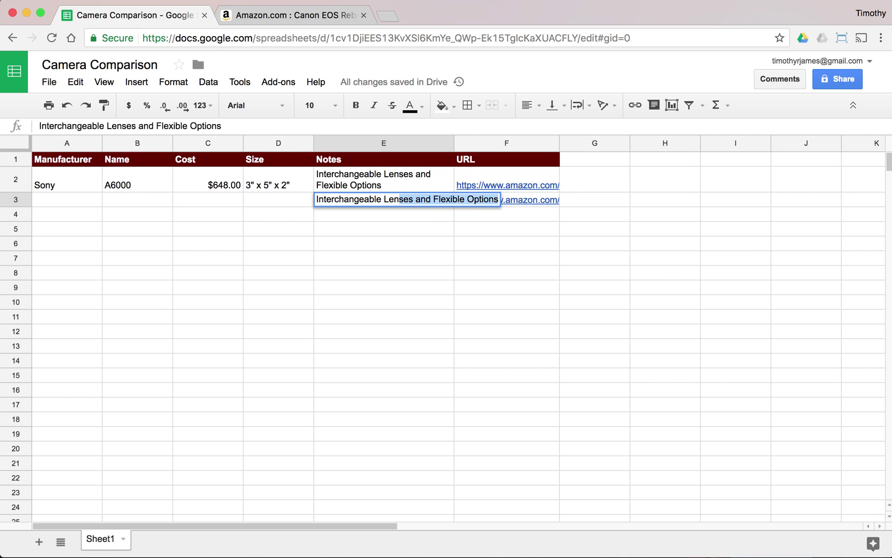
{"action": "type", "text": "ses and Lots of Options too"}
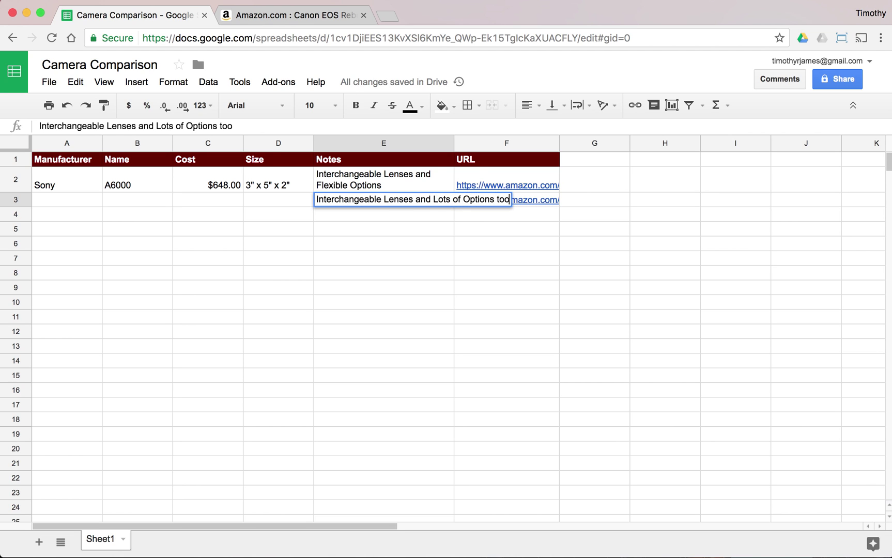
{"action": "key", "text": "Return"}
{"action": "left_click", "coordinate": [338, 201]}
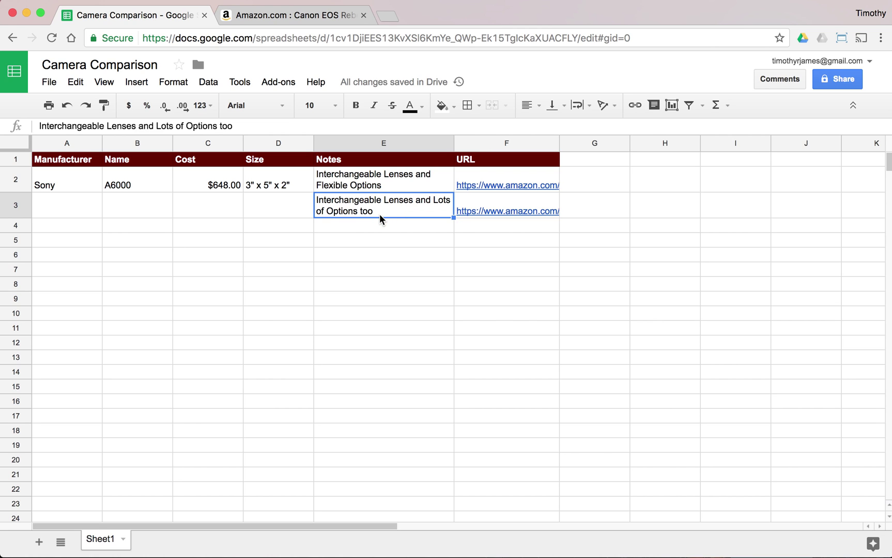
{"action": "type", "text": "Inter"}
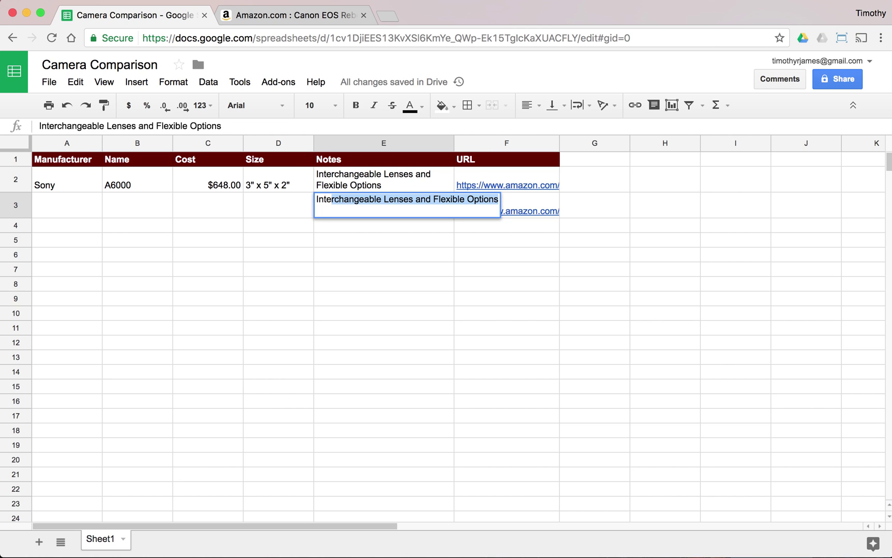
{"action": "key", "text": "BackSpace"}
{"action": "key", "text": "BackSpace"}
{"action": "key", "text": "BackSpace"}
{"action": "key", "text": "BackSpace"}
{"action": "key", "text": "BackSpace"}
{"action": "key", "text": "BackSpace"}
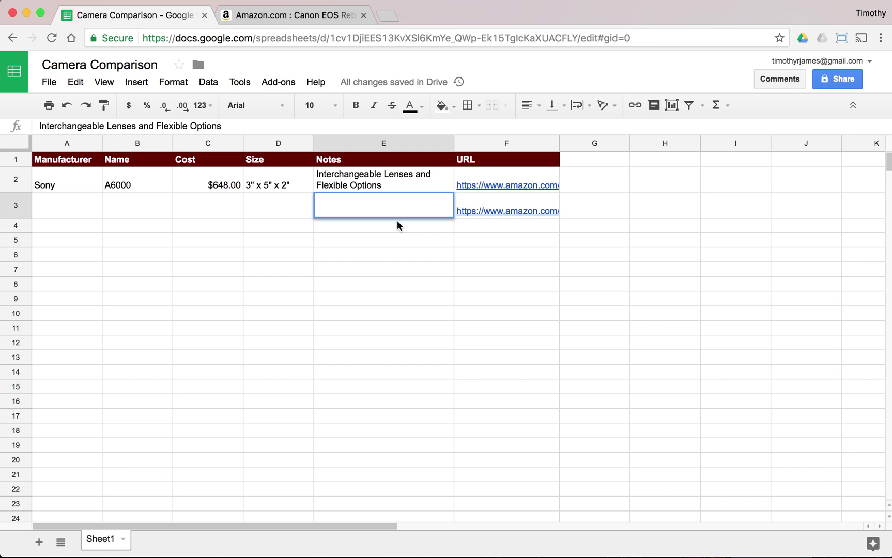
{"action": "key", "text": "Escape"}
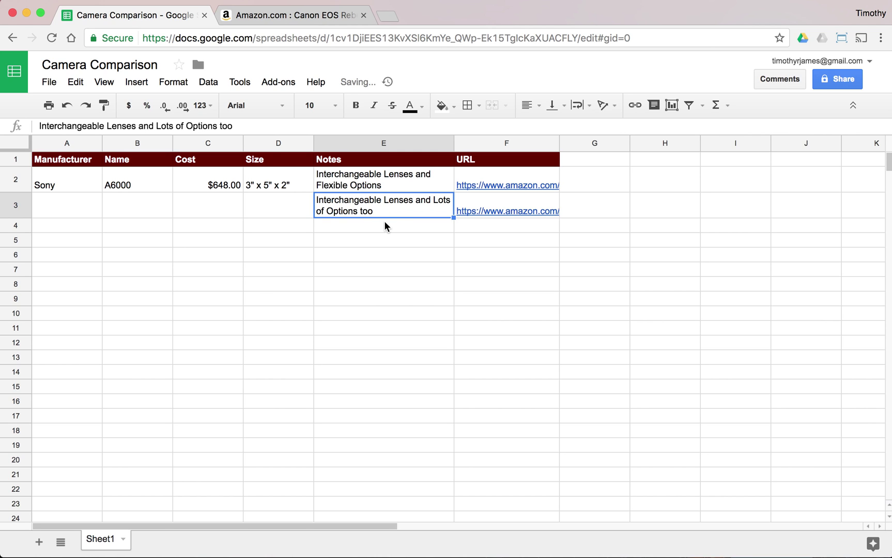
Copy the Sony camera's note from cell E2 and paste it over the note in cell E3.
{"action": "left_click", "coordinate": [376, 187]}
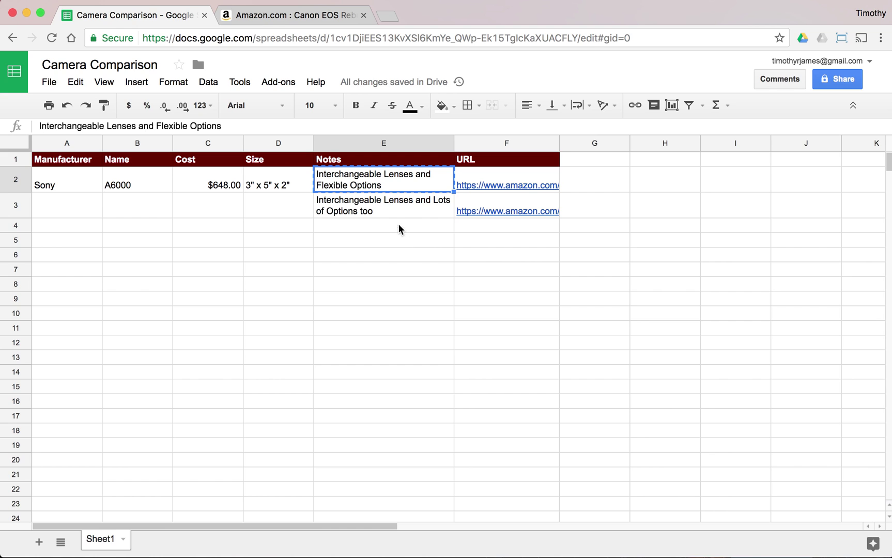
{"action": "right_click", "coordinate": [392, 183]}
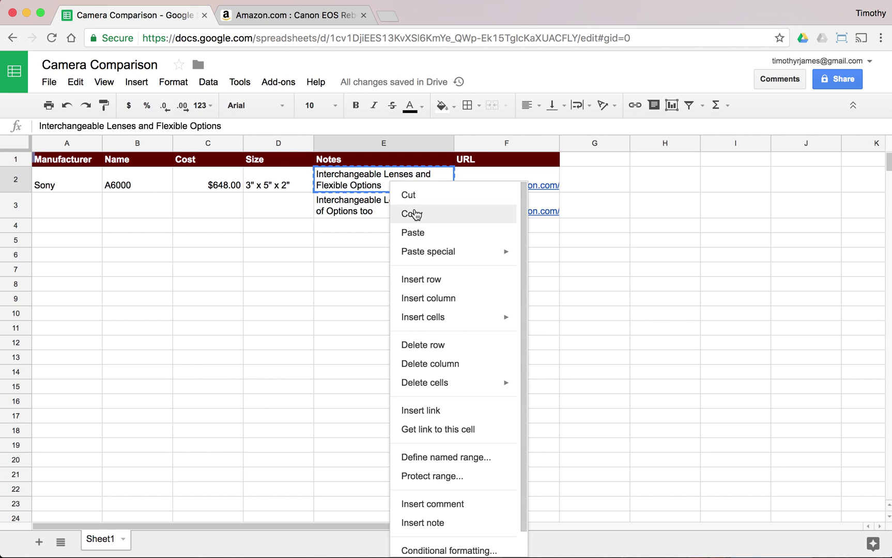
{"action": "left_click", "coordinate": [417, 214]}
{"action": "left_click", "coordinate": [389, 205]}
{"action": "right_click", "coordinate": [387, 202]}
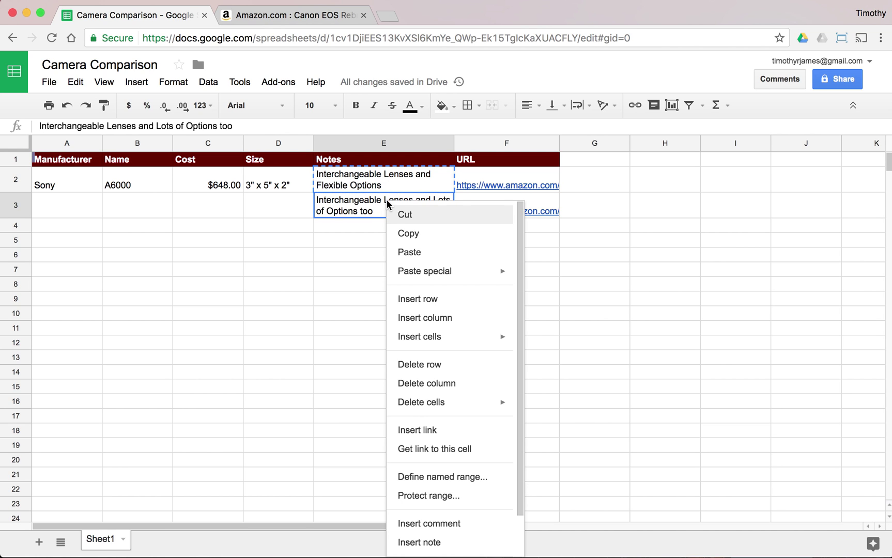
{"action": "left_click", "coordinate": [418, 246]}
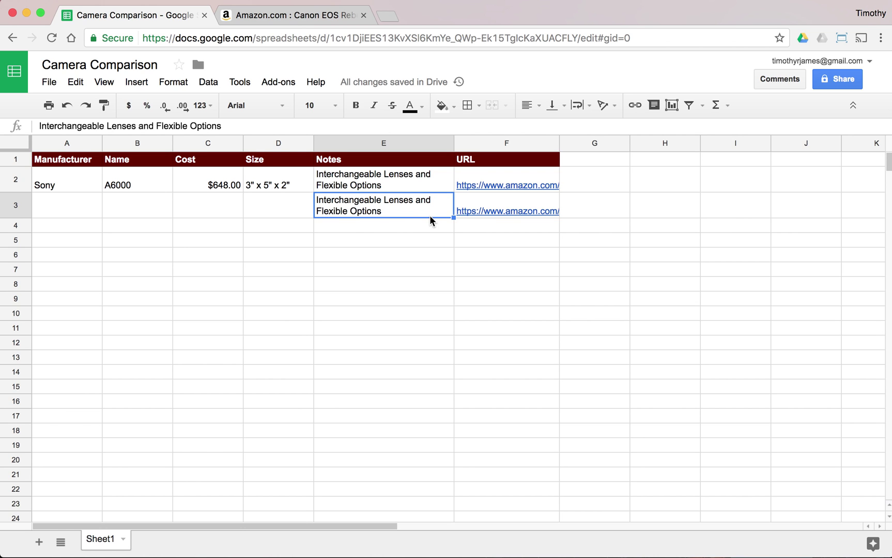
Switch to the Amazon product page and examine the specifications and product description for the Canon camera's physical dimensions.
{"action": "left_click", "coordinate": [299, 19]}
{"action": "scroll", "coordinate": [538, 289], "scroll_direction": "down", "scroll_amount": 15}
{"action": "scroll", "coordinate": [538, 289], "scroll_direction": "down", "scroll_amount": 3}
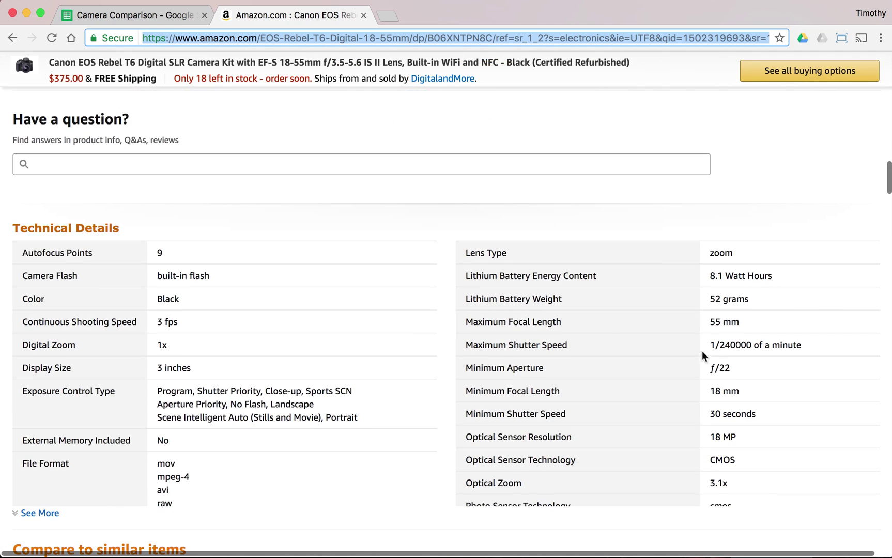
{"action": "scroll", "coordinate": [703, 339], "scroll_direction": "down", "scroll_amount": 4}
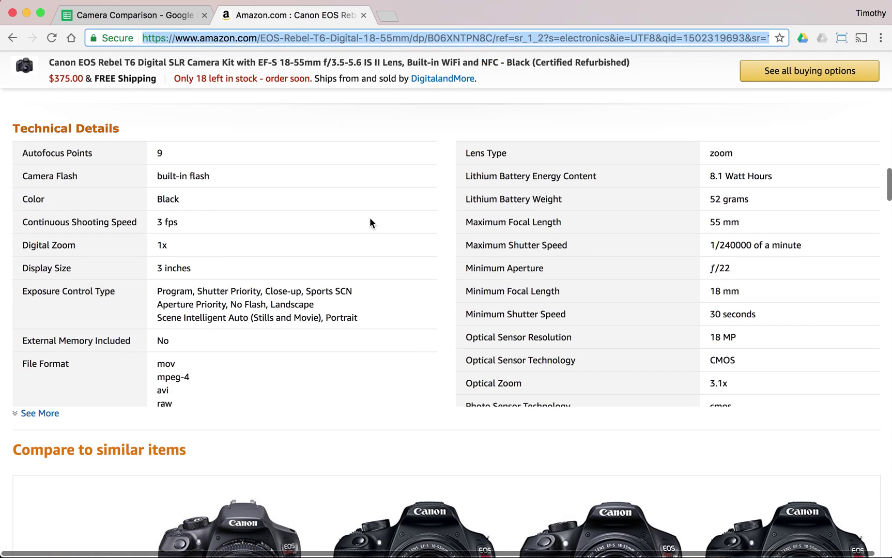
{"action": "scroll", "coordinate": [712, 235], "scroll_direction": "down", "scroll_amount": 20}
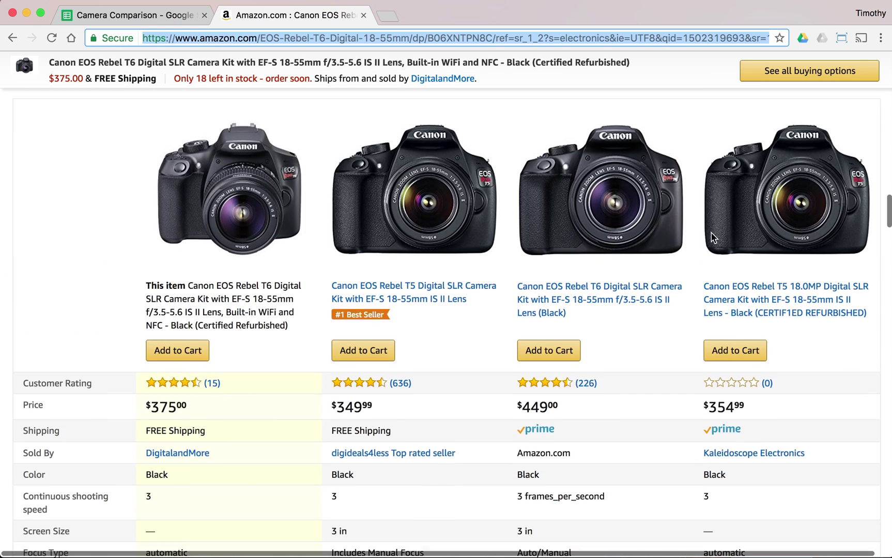
{"action": "scroll", "coordinate": [712, 237], "scroll_direction": "down", "scroll_amount": 8}
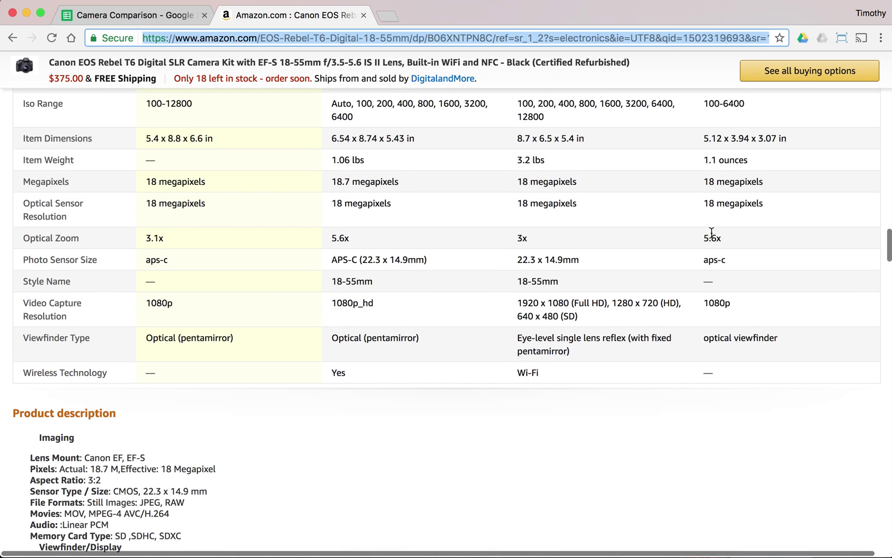
{"action": "scroll", "coordinate": [301, 284], "scroll_direction": "down", "scroll_amount": 4}
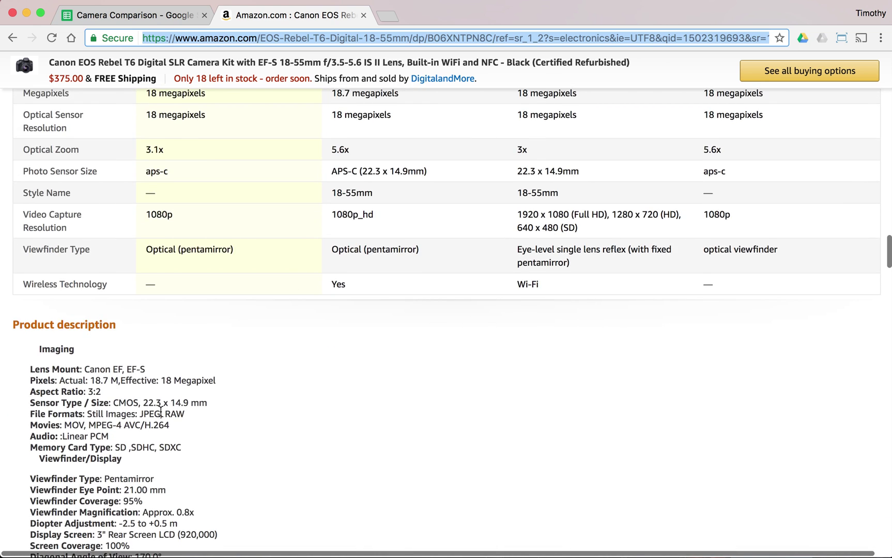
{"action": "scroll", "coordinate": [160, 411], "scroll_direction": "down", "scroll_amount": 12}
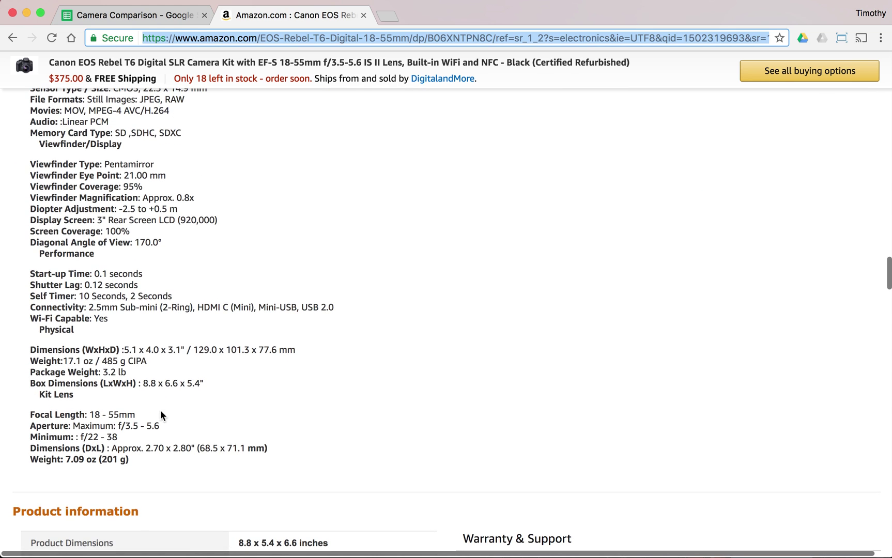
{"action": "left_click", "coordinate": [145, 446]}
{"action": "double_click", "coordinate": [155, 447]}
{"action": "triple_click", "coordinate": [187, 448]}
{"action": "left_click", "coordinate": [198, 449]}
{"action": "scroll", "coordinate": [163, 422], "scroll_direction": "up", "scroll_amount": 3}
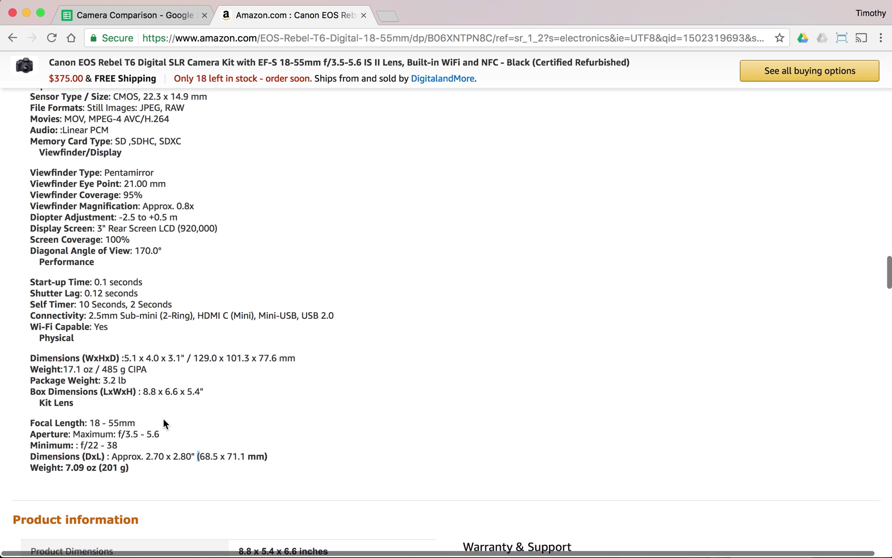
{"action": "double_click", "coordinate": [150, 421]}
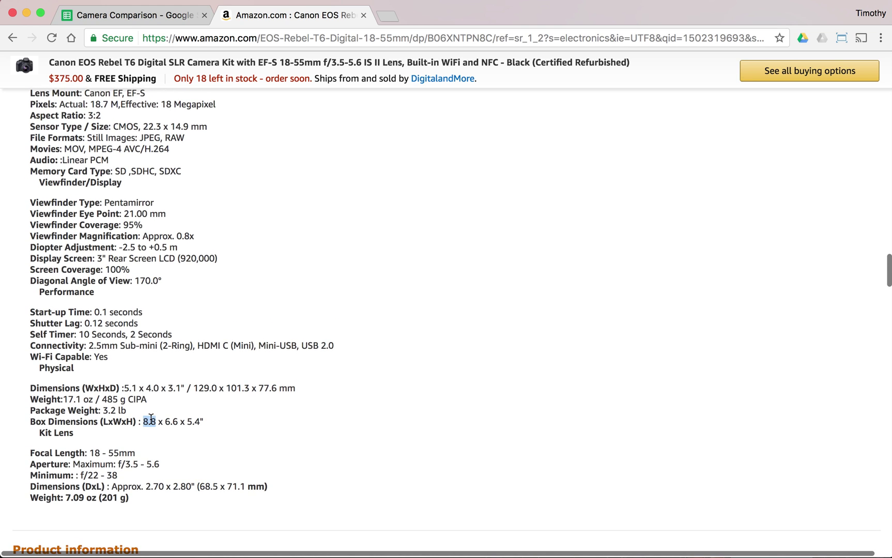
{"action": "double_click", "coordinate": [153, 389]}
{"action": "left_click", "coordinate": [130, 389]}
Switch back to the Camera Comparison sheet and enter the size 5" x 4" x 3" in cell D3.
{"action": "left_click", "coordinate": [148, 20]}
{"action": "left_click", "coordinate": [254, 214]}
{"action": "type", "text": "5\" x 4\" x"}
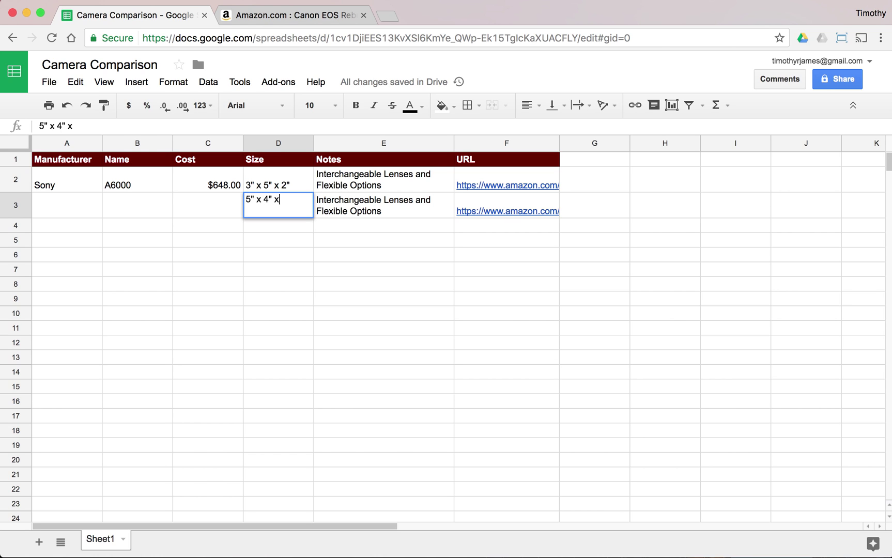
{"action": "type", "text": " 3\""}
{"action": "key", "text": "Return"}
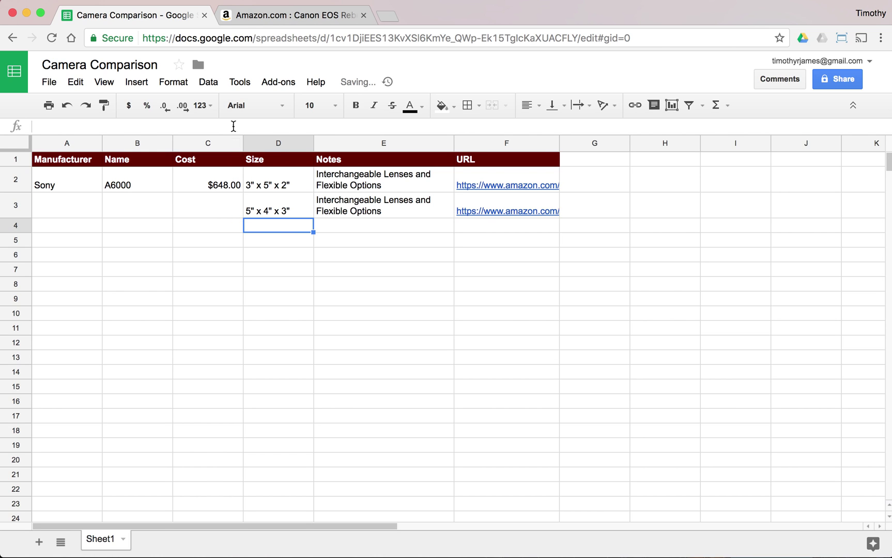
Enter 375 as the Canon camera's cost in cell C3.
{"action": "left_click", "coordinate": [210, 222]}
{"action": "left_click", "coordinate": [222, 214]}
{"action": "type", "text": "$"}
{"action": "type", "text": "75"}
{"action": "key", "text": "Return"}
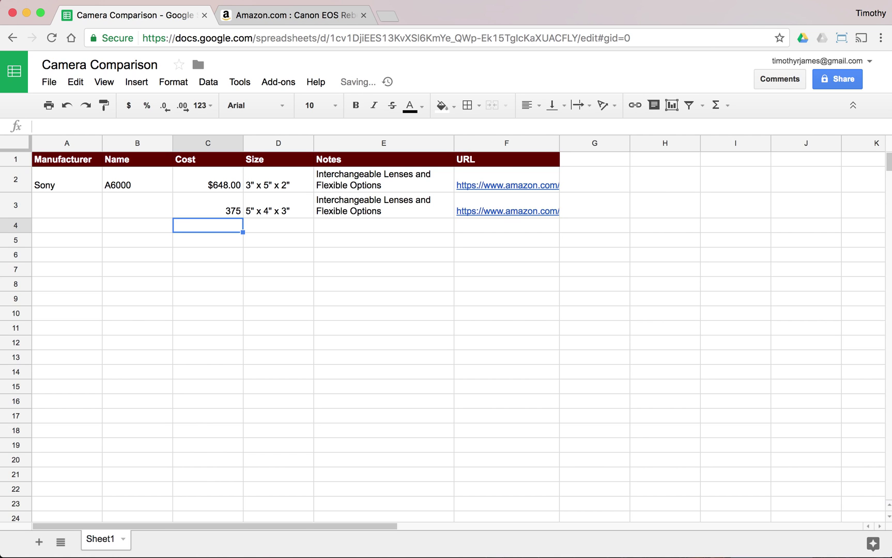
Apply the currency format of the Sony's cost in C2 to cell C3 with the Paint format tool.
{"action": "left_click", "coordinate": [213, 209]}
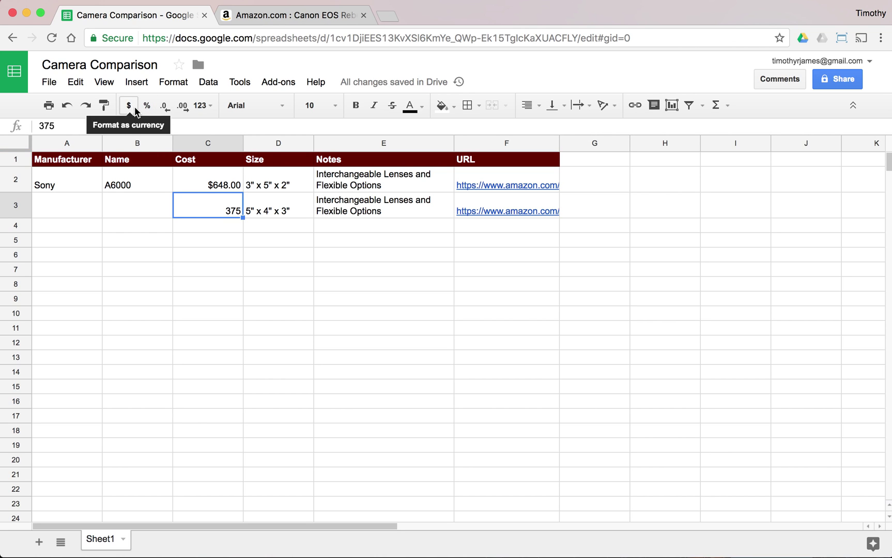
{"action": "left_click", "coordinate": [104, 105]}
{"action": "left_click", "coordinate": [206, 202]}
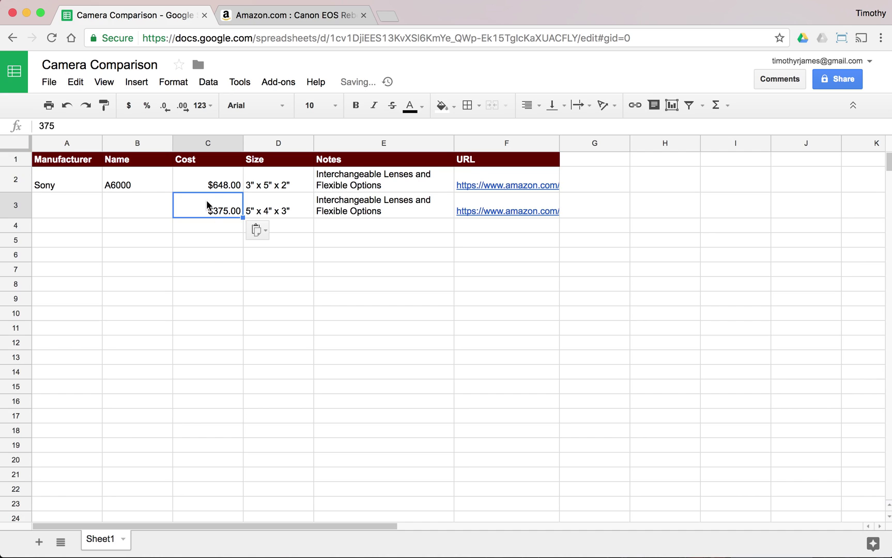
Check the model name on the Amazon product page, and enter Canon in cell A3 and T6 in cell B3 of the sheet.
{"action": "left_click", "coordinate": [126, 195]}
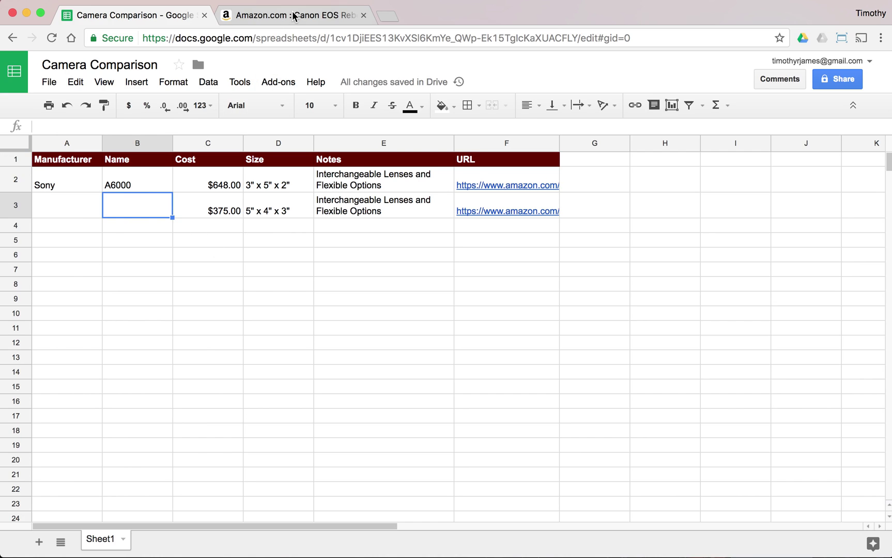
{"action": "left_click", "coordinate": [298, 16]}
{"action": "scroll", "coordinate": [283, 210], "scroll_direction": "up", "scroll_amount": 20}
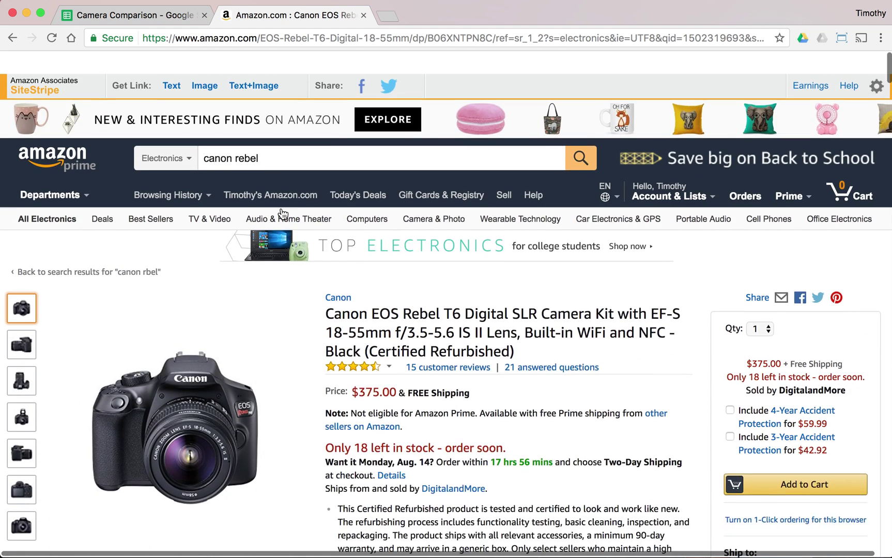
{"action": "double_click", "coordinate": [451, 290]}
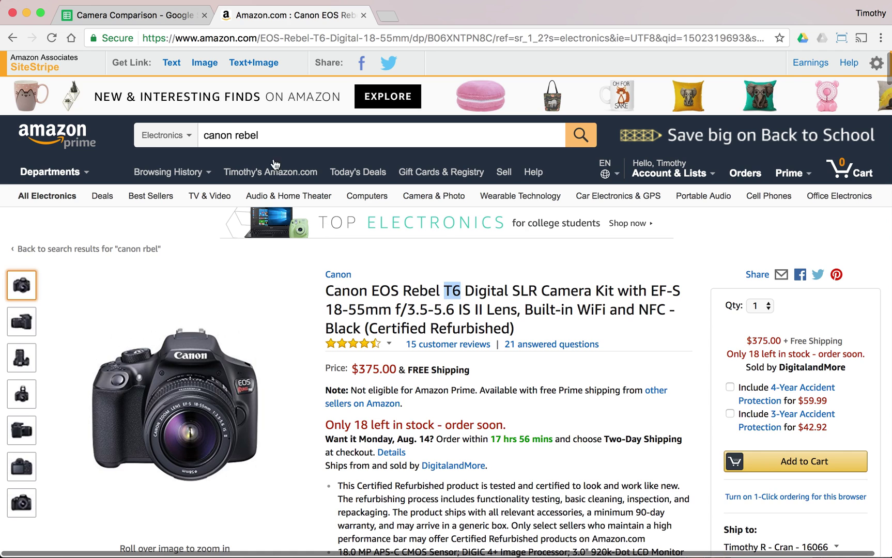
{"action": "left_click", "coordinate": [138, 19]}
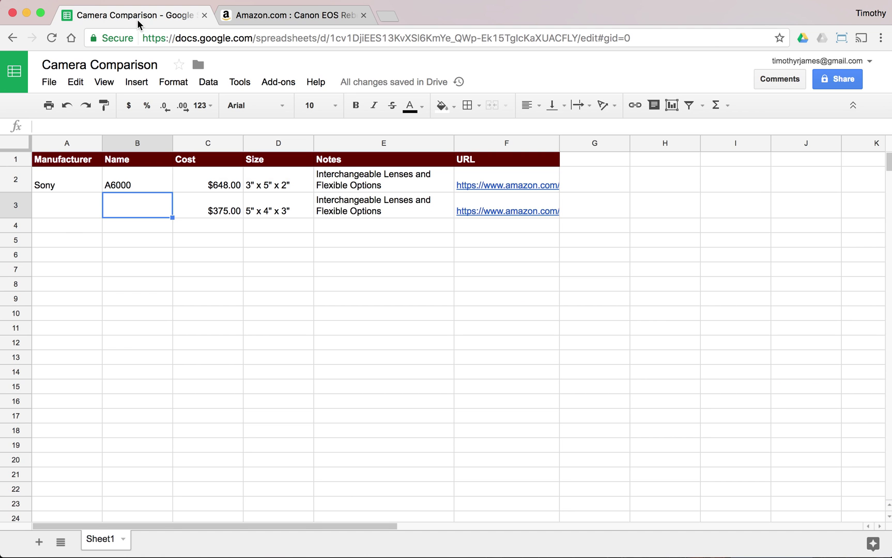
{"action": "left_click", "coordinate": [87, 202]}
{"action": "type", "text": "Canon"}
{"action": "key", "text": "Tab"}
{"action": "type", "text": "T"}
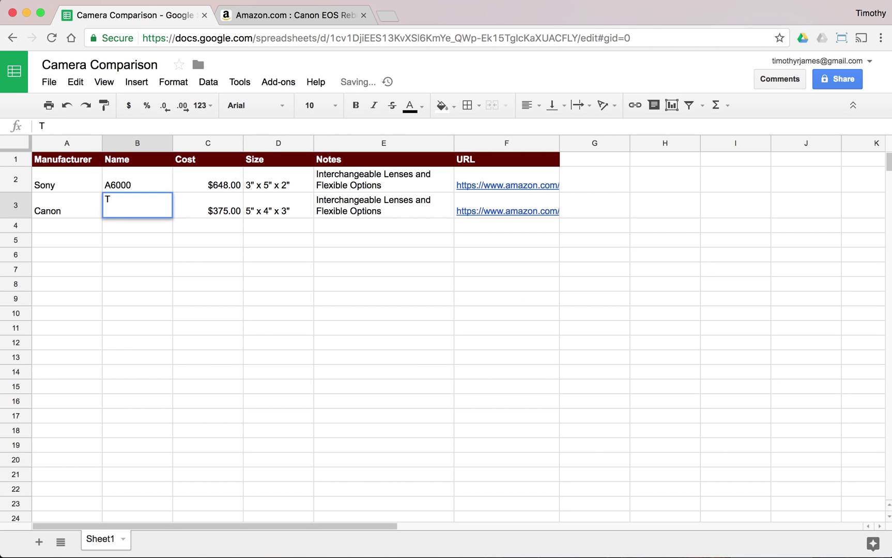
{"action": "type", "text": "6"}
{"action": "key", "text": "Return"}
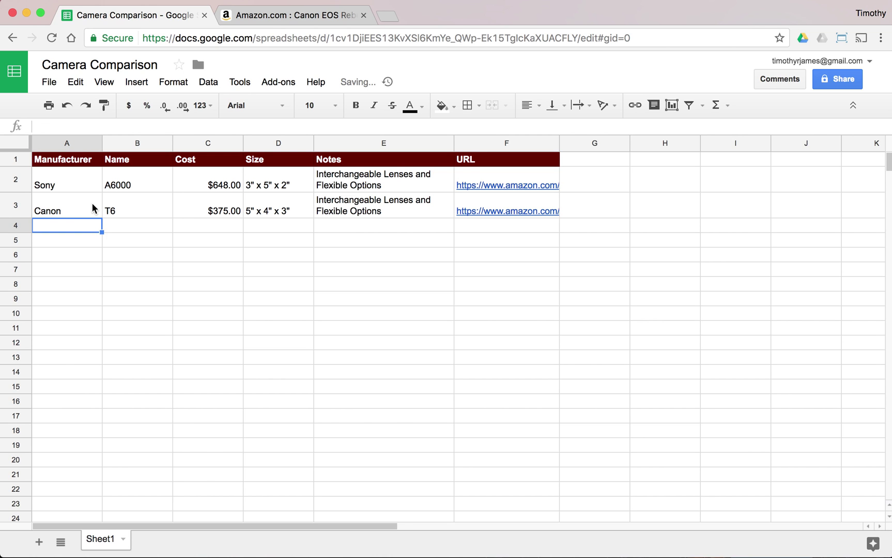
Switch to the Amazon page and search the Electronics department for canon camera.
{"action": "left_click", "coordinate": [304, 16]}
{"action": "left_click", "coordinate": [329, 134]}
{"action": "key", "text": "BackSpace"}
{"action": "key", "text": "BackSpace"}
{"action": "key", "text": "BackSpace"}
{"action": "key", "text": "BackSpace"}
{"action": "key", "text": "BackSpace"}
{"action": "type", "text": "camera"}
{"action": "key", "text": "Return"}
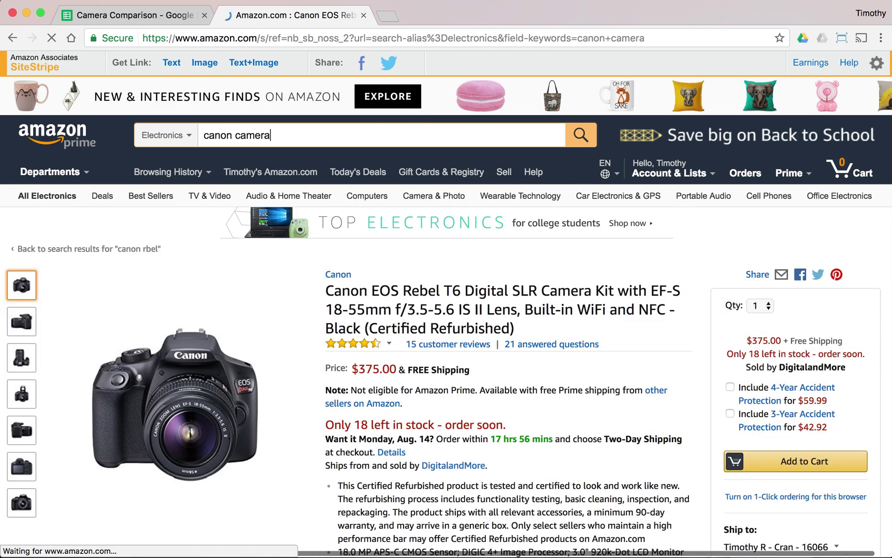
Open the product page of the Canon PowerShot G7 X Mark II with the 64GB accessory bundle from the search results.
{"action": "scroll", "coordinate": [383, 299], "scroll_direction": "down", "scroll_amount": 3}
{"action": "scroll", "coordinate": [383, 299], "scroll_direction": "down", "scroll_amount": 1}
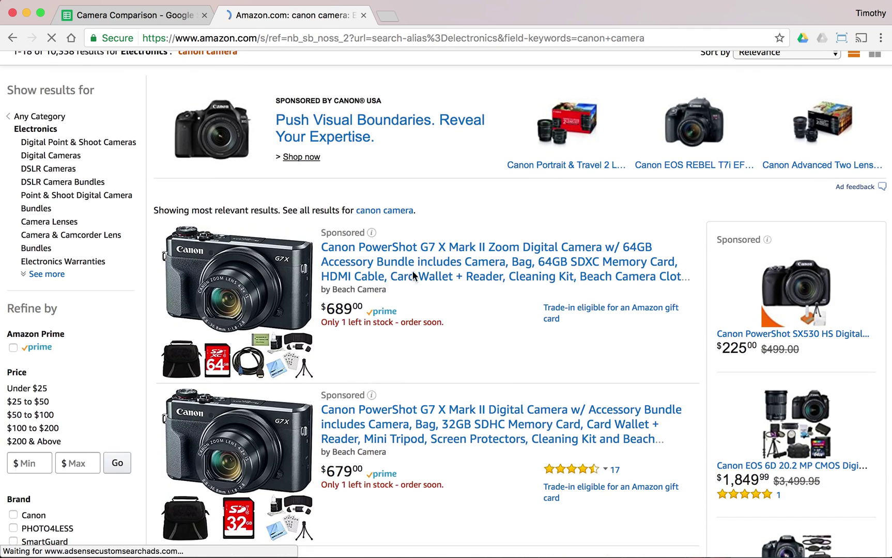
{"action": "scroll", "coordinate": [433, 273], "scroll_direction": "down", "scroll_amount": 1}
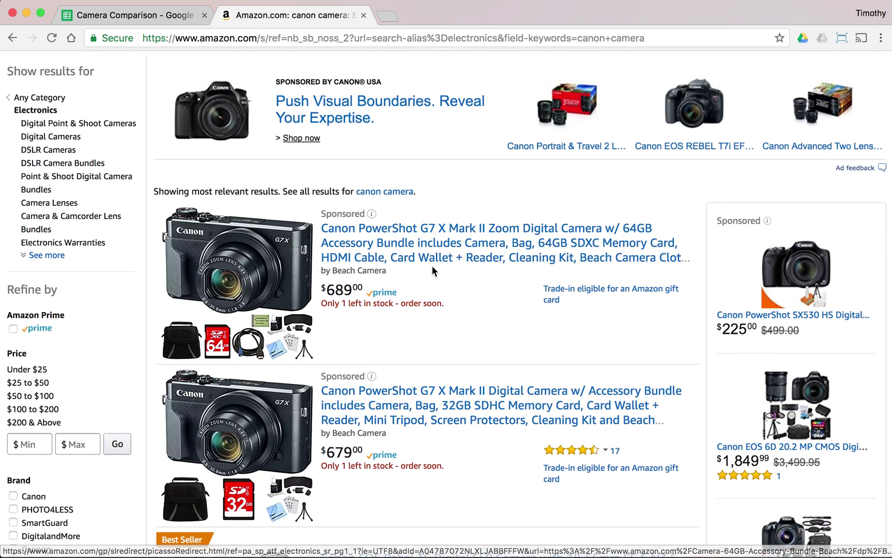
{"action": "left_click", "coordinate": [433, 252]}
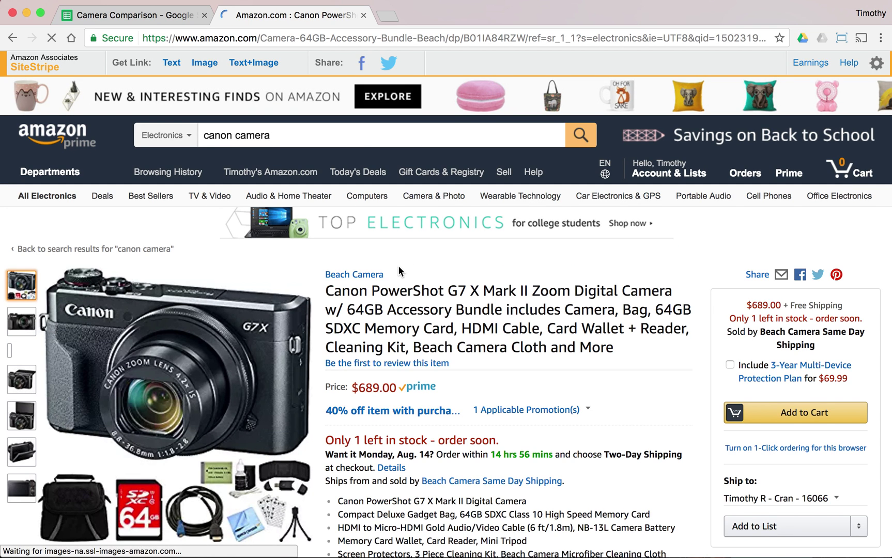
Switch back to the Camera Comparison sheet and fill the manufacturer Canon from cell A3 down into A4.
{"action": "left_click", "coordinate": [163, 20]}
{"action": "left_click", "coordinate": [78, 208]}
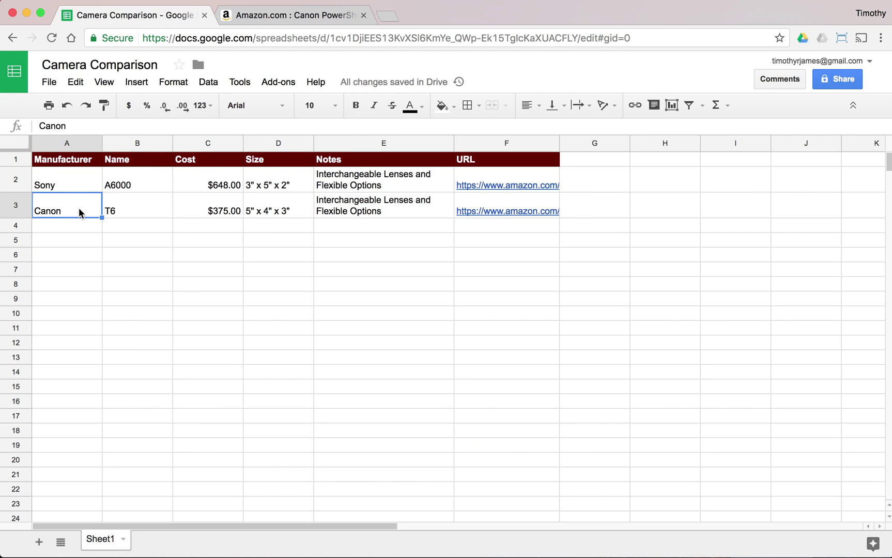
{"action": "right_click", "coordinate": [70, 211]}
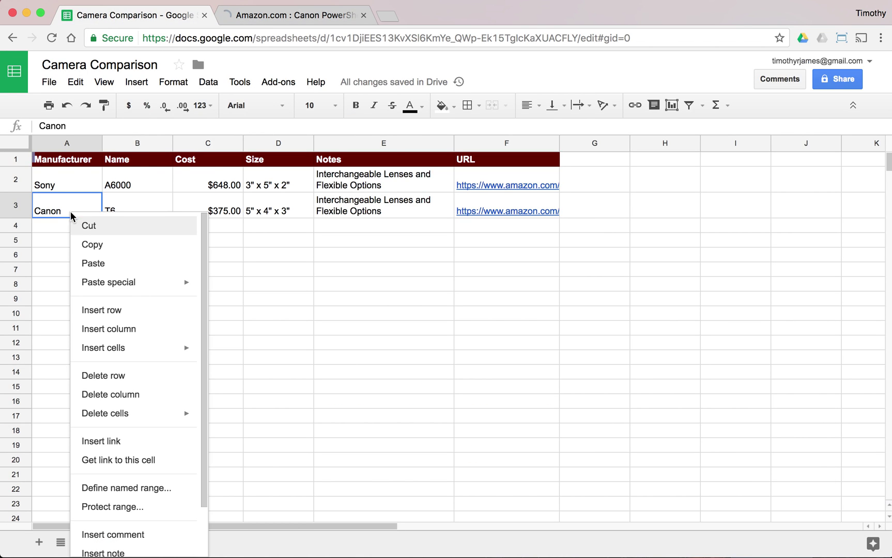
{"action": "left_click", "coordinate": [59, 195]}
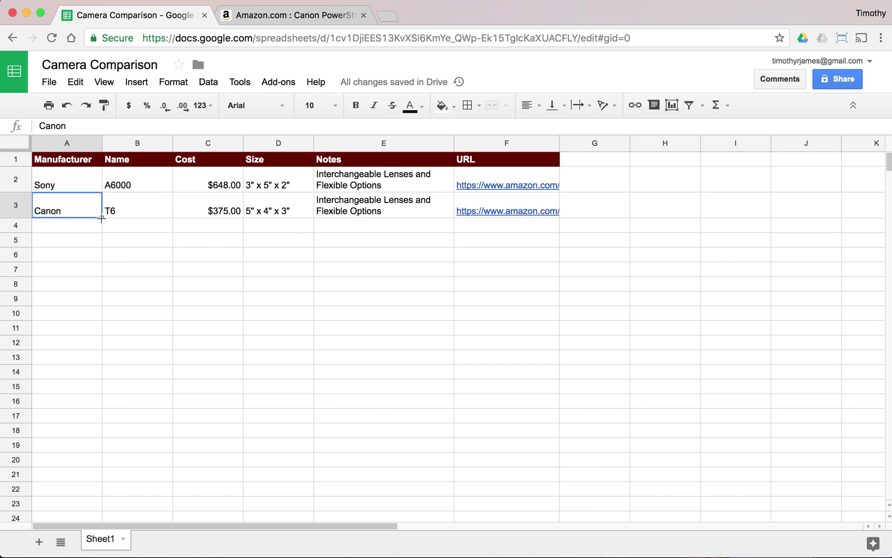
{"action": "left_click_drag", "start_coordinate": [101, 218], "coordinate": [102, 226]}
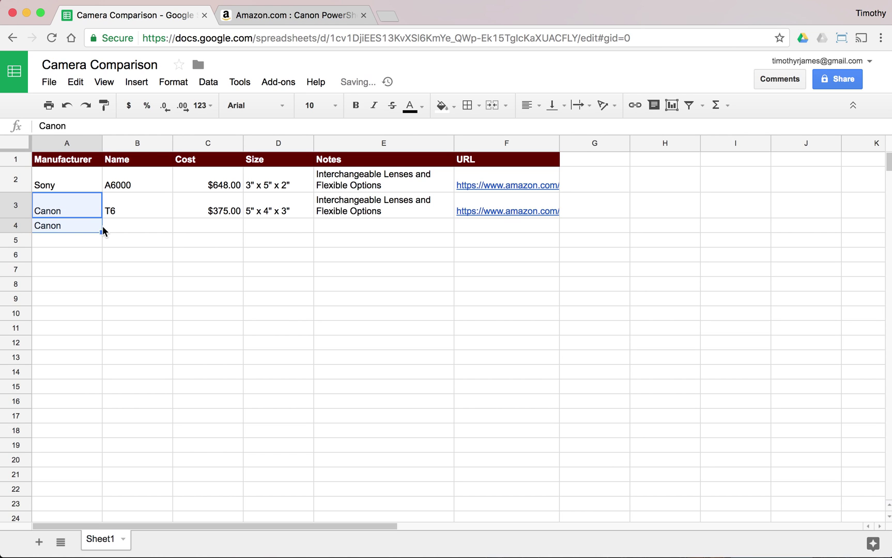
{"action": "left_click", "coordinate": [74, 225]}
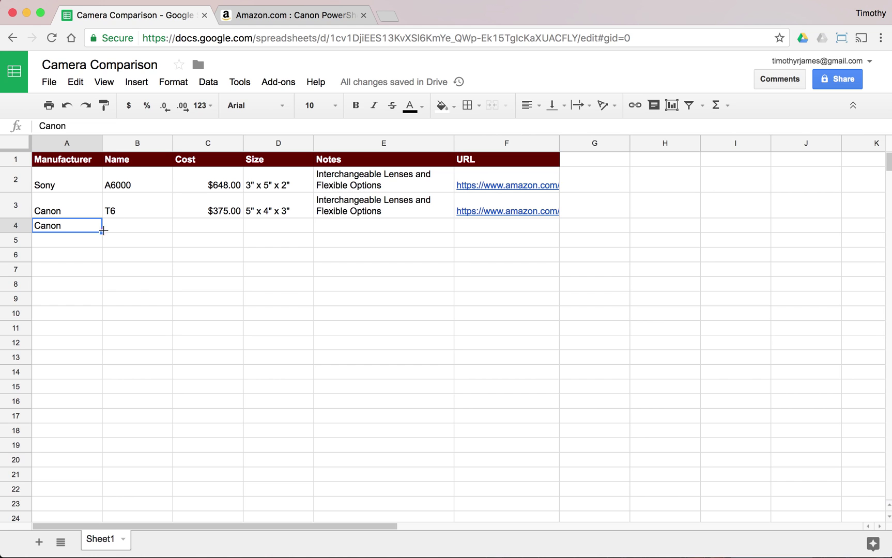
Check the camera's model name on the Amazon page and enter G7x in cell B4 of the sheet.
{"action": "left_click", "coordinate": [305, 11]}
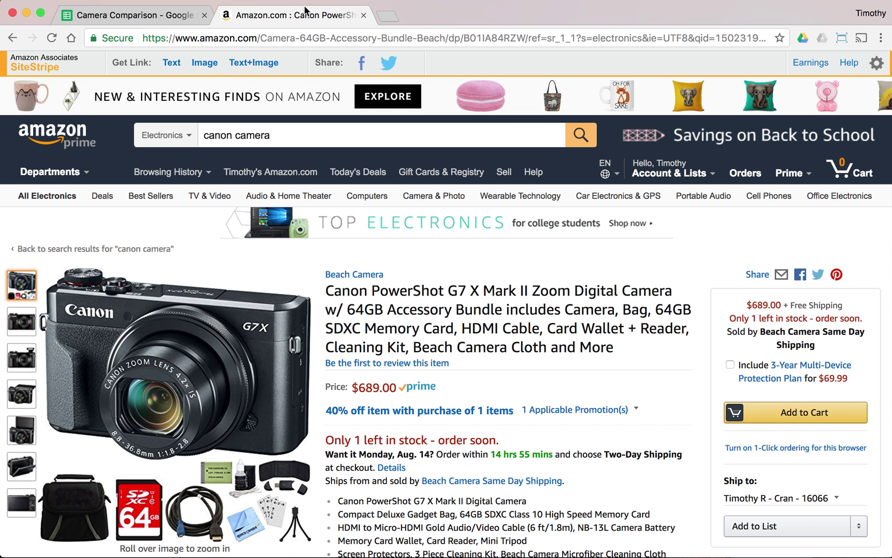
{"action": "left_click", "coordinate": [147, 20]}
{"action": "left_click", "coordinate": [156, 225]}
{"action": "type", "text": "G7z"}
{"action": "key", "text": "Tab"}
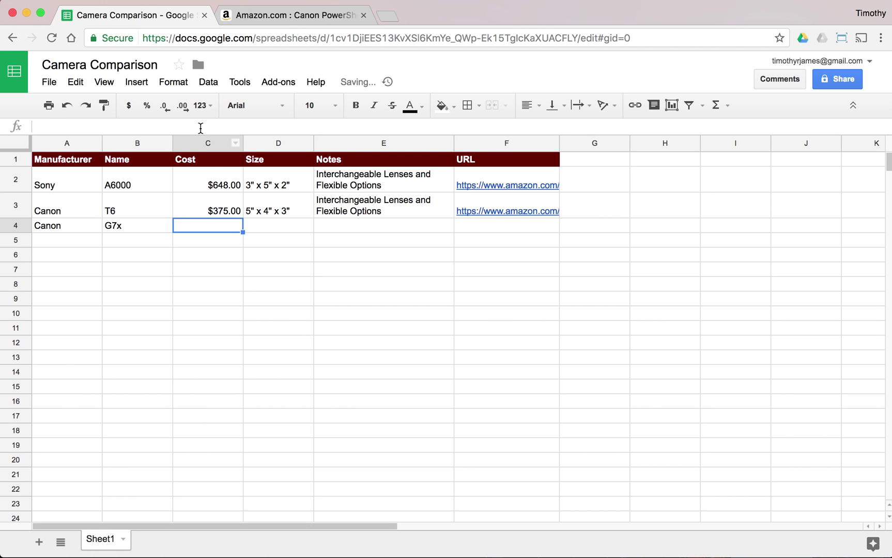
{"action": "left_click", "coordinate": [303, 15]}
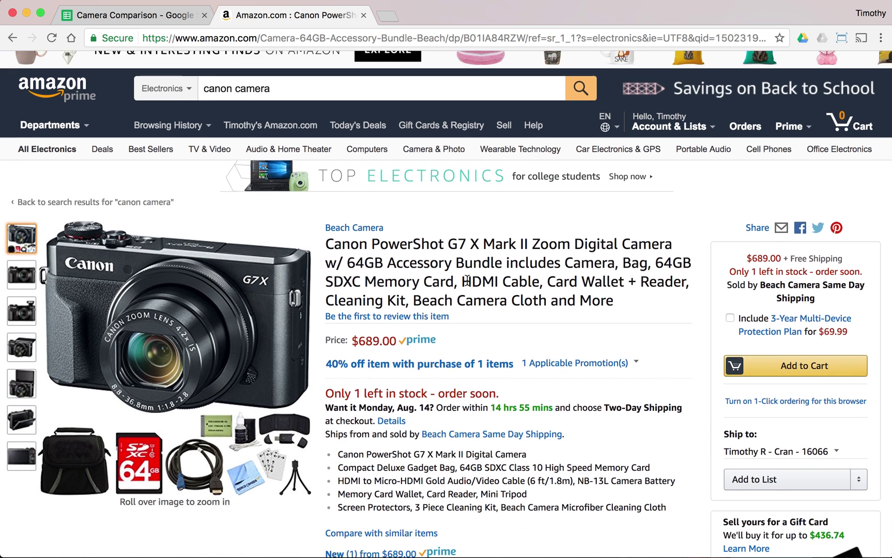
{"action": "scroll", "coordinate": [290, 53], "scroll_direction": "down", "scroll_amount": 2}
{"action": "left_click", "coordinate": [152, 16]}
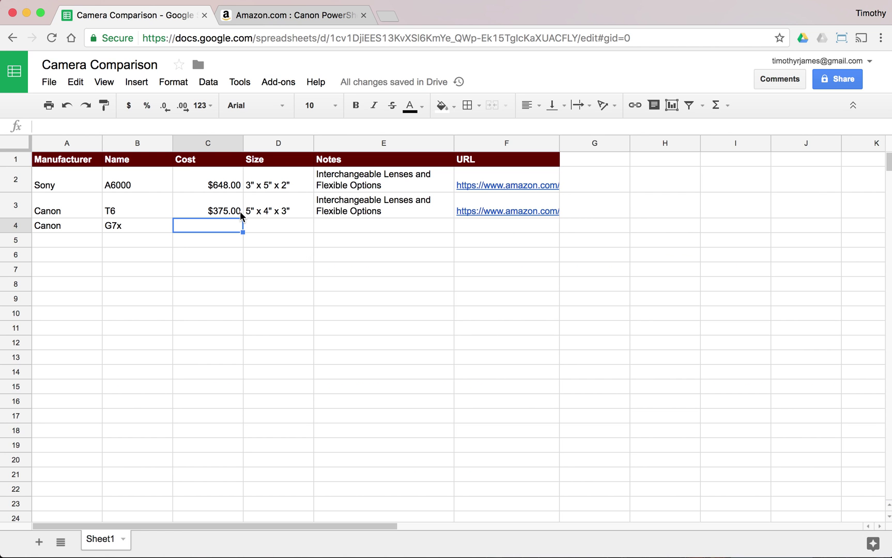
{"action": "type", "text": "$689"}
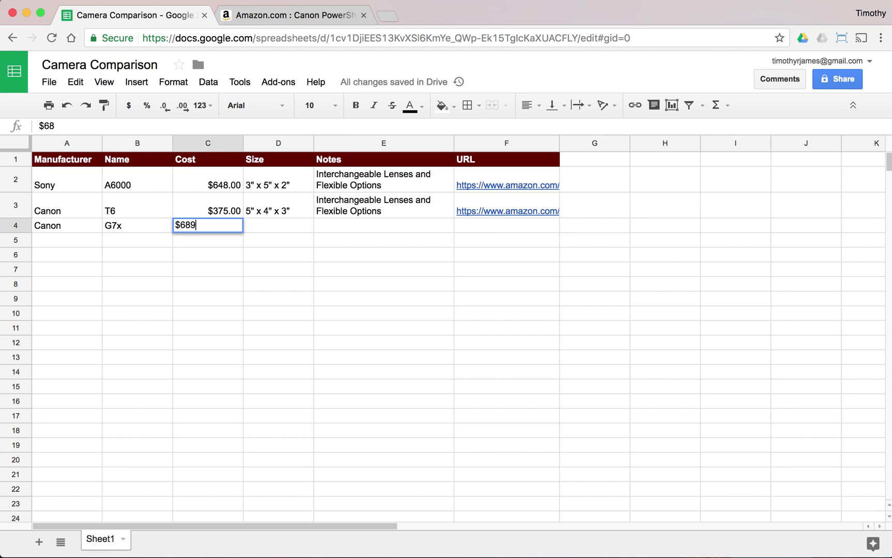
{"action": "key", "text": "BackSpace"}
{"action": "key", "text": "BackSpace"}
{"action": "key", "text": "BackSpace"}
{"action": "key", "text": "BackSpace"}
{"action": "left_click", "coordinate": [264, 228]}
{"action": "left_click", "coordinate": [222, 222]}
Copy the G7 X price 689.00 from the Amazon product page and paste it into cell C4 of the sheet.
{"action": "left_click", "coordinate": [294, 19]}
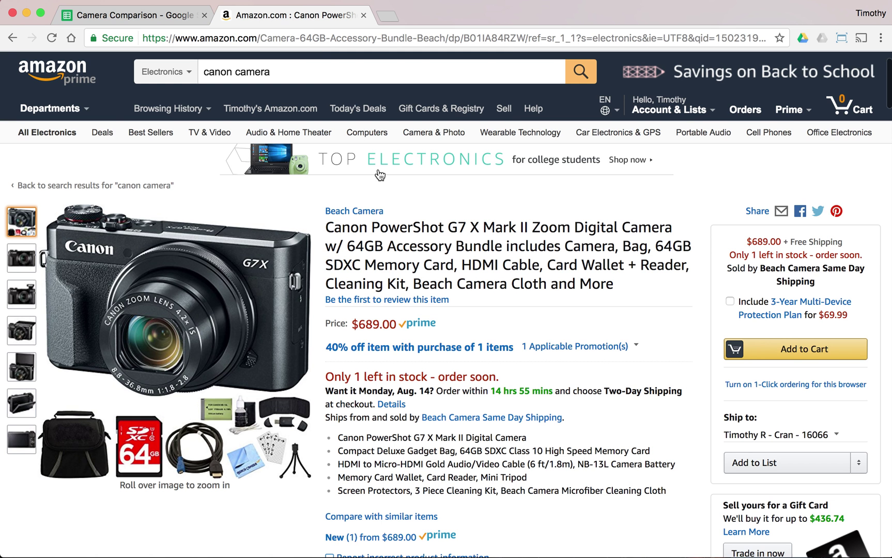
{"action": "double_click", "coordinate": [365, 323]}
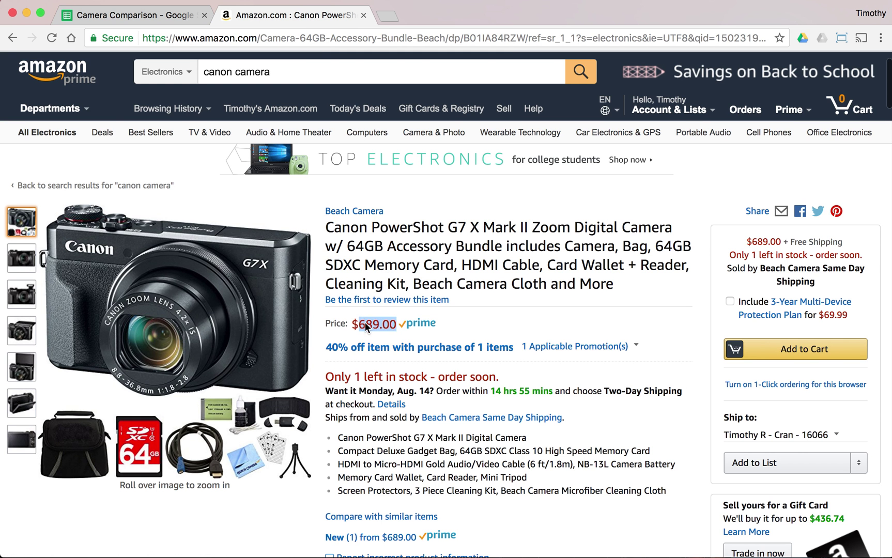
{"action": "right_click", "coordinate": [365, 323]}
{"action": "left_click", "coordinate": [393, 349]}
{"action": "left_click", "coordinate": [177, 20]}
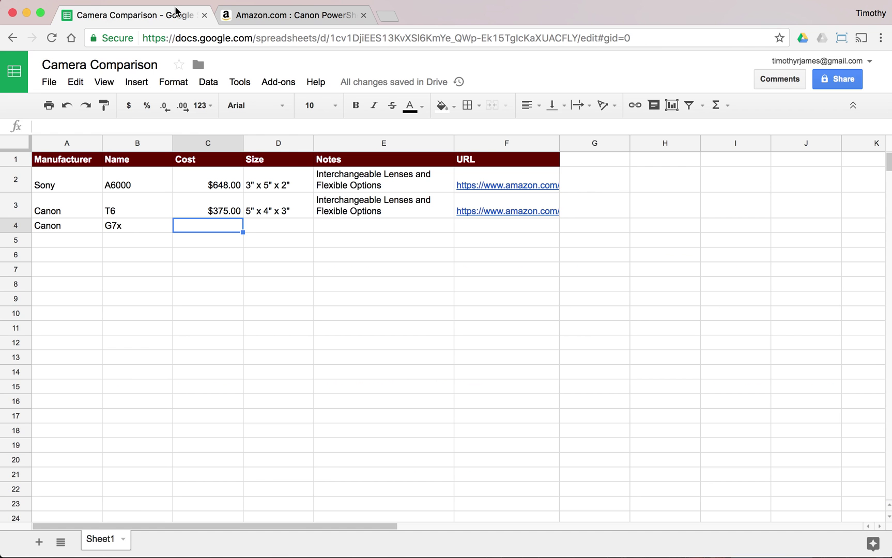
{"action": "right_click", "coordinate": [223, 227]}
{"action": "left_click", "coordinate": [250, 280]}
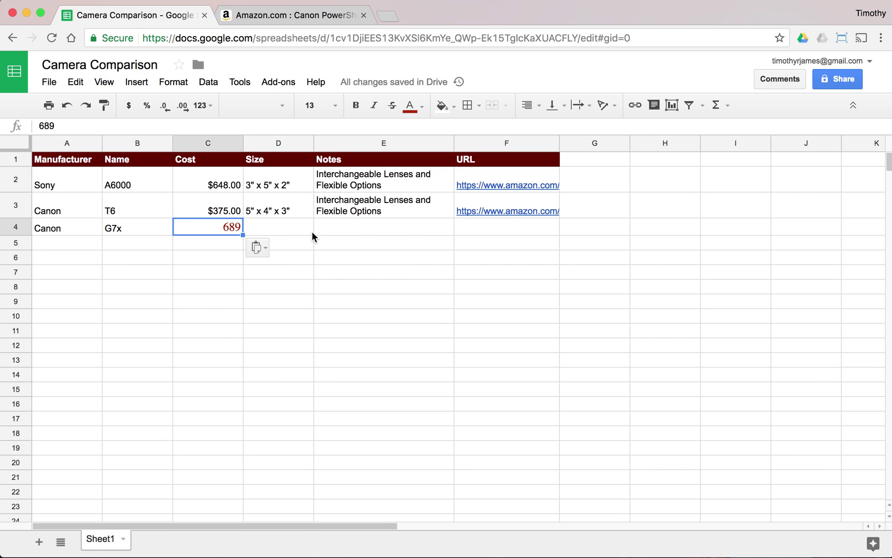
Apply only the formatting of the T6's cost in C3 to the G7x cost in cell C4.
{"action": "left_click", "coordinate": [225, 213]}
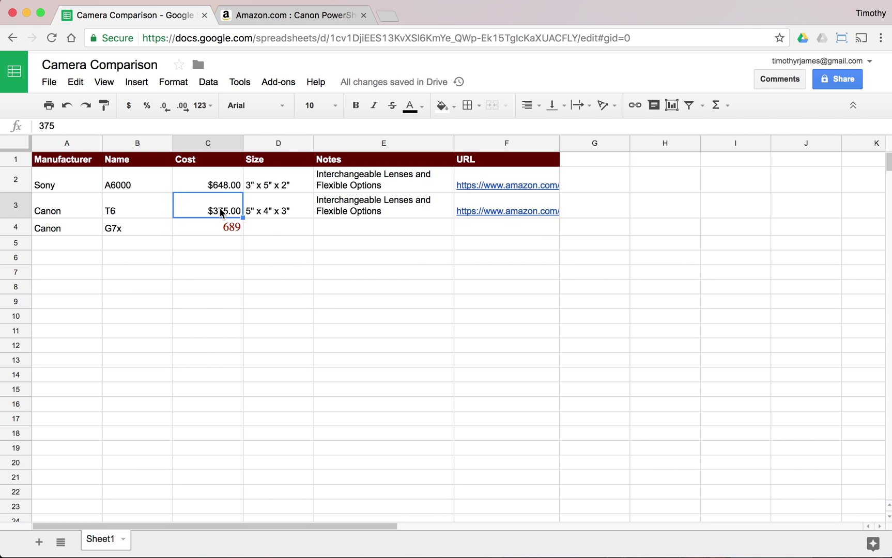
{"action": "left_click", "coordinate": [223, 182]}
{"action": "left_click", "coordinate": [229, 202]}
{"action": "left_click", "coordinate": [226, 187]}
{"action": "left_click", "coordinate": [228, 203]}
{"action": "left_click", "coordinate": [230, 226]}
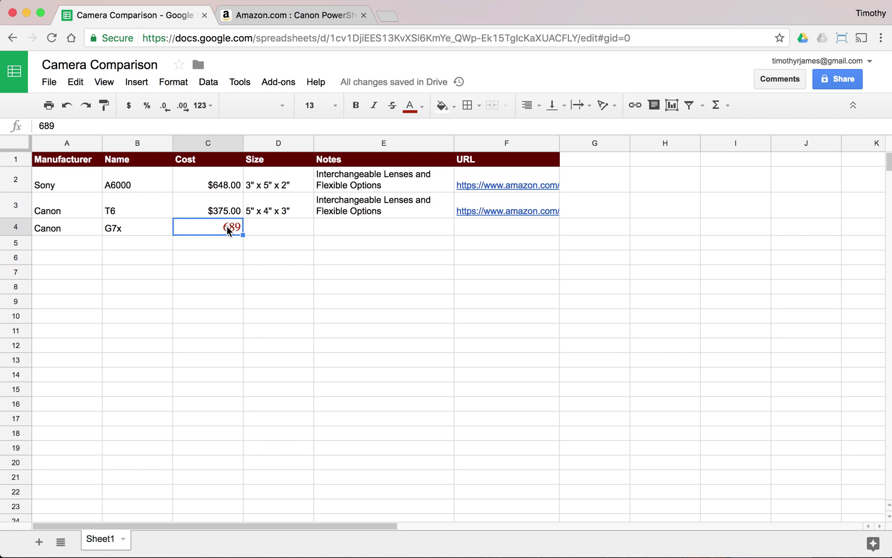
{"action": "left_click", "coordinate": [218, 209]}
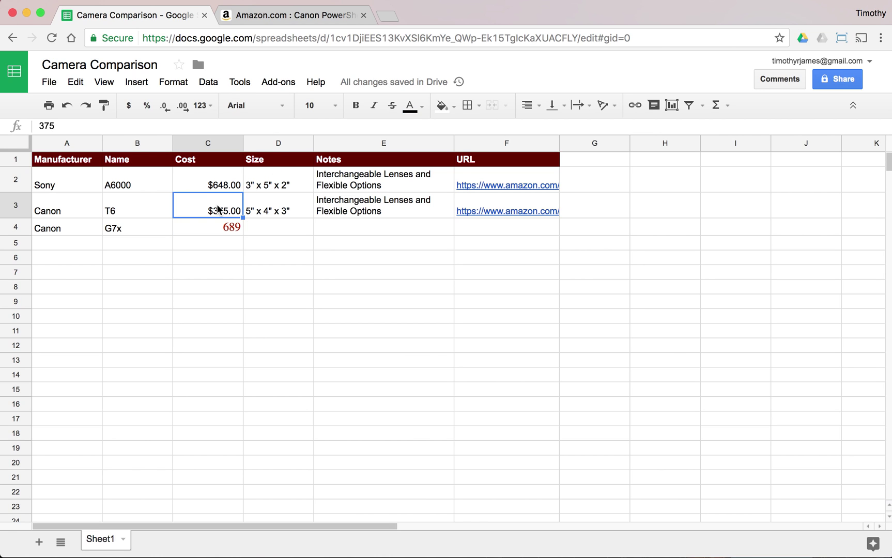
{"action": "left_click", "coordinate": [228, 234]}
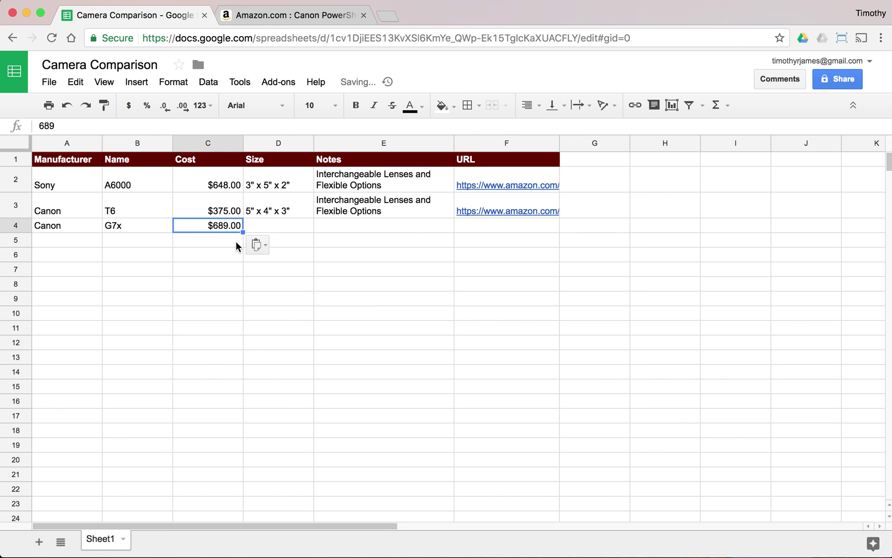
Undo the format change and the pasted cost in cell C4.
{"action": "key", "text": "super+z"}
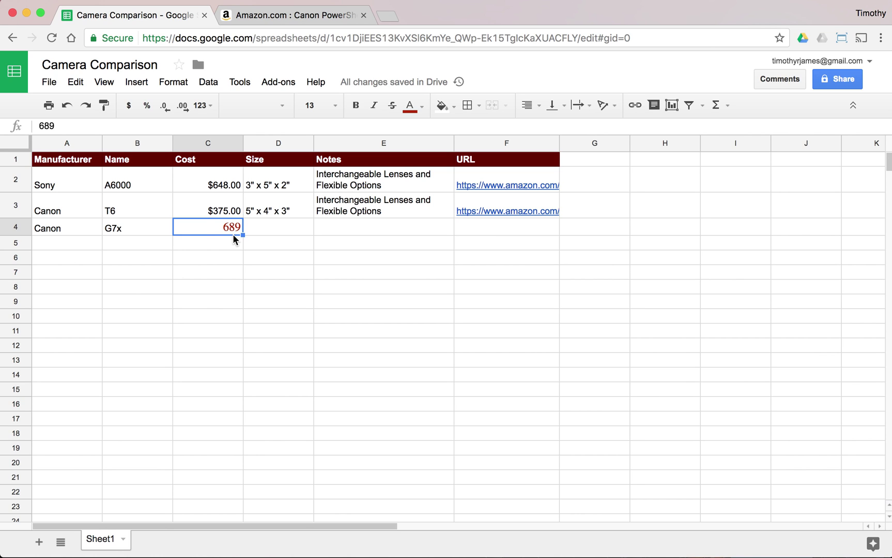
{"action": "left_click", "coordinate": [67, 106]}
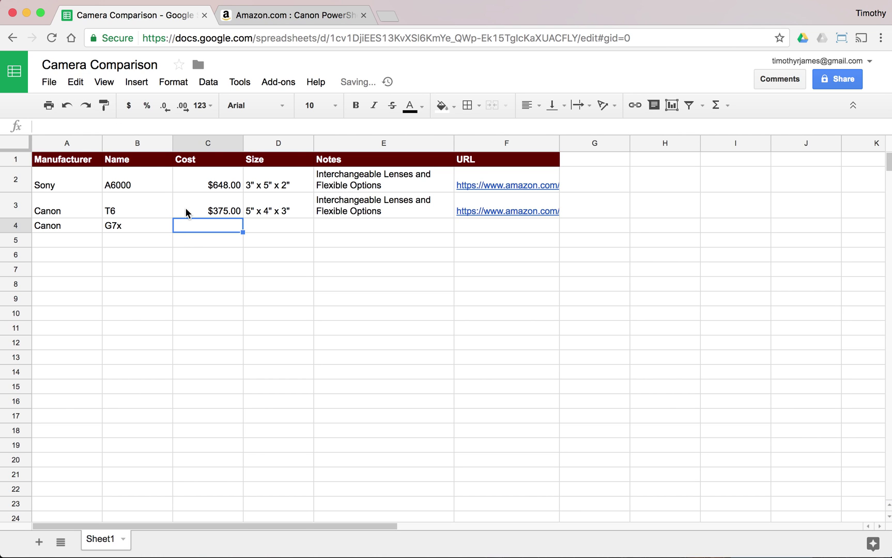
Paste the clipboard contents into the G7x cost cell C4 as values only.
{"action": "right_click", "coordinate": [208, 226]}
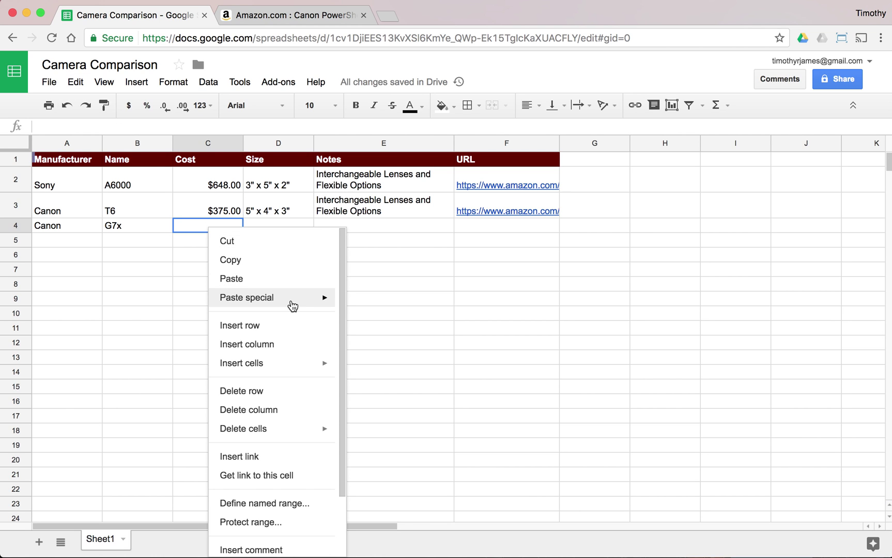
{"action": "mouse_move", "coordinate": [305, 305]}
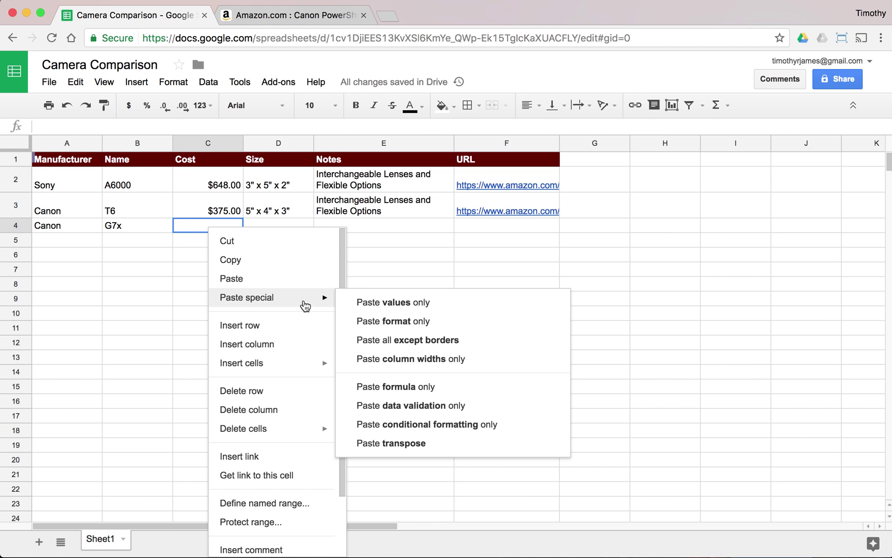
{"action": "left_click", "coordinate": [400, 305]}
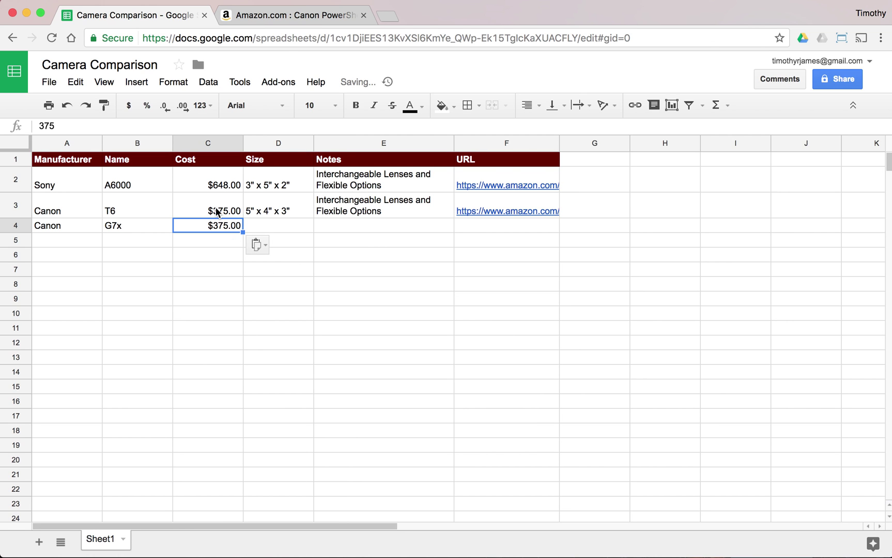
Copy the G7 X price 689.00 from its Amazon page and paste it as values only into the G7x cost cell C4.
{"action": "left_click", "coordinate": [289, 18]}
{"action": "double_click", "coordinate": [384, 323]}
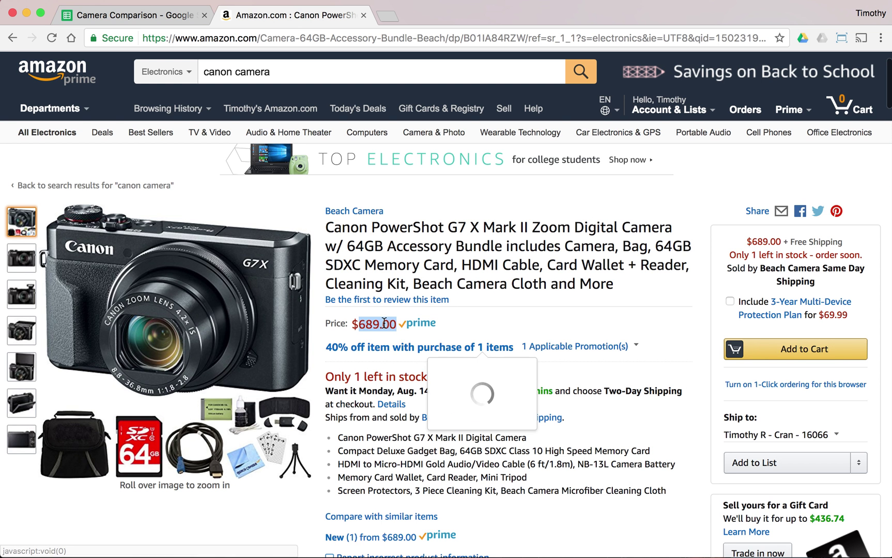
{"action": "right_click", "coordinate": [385, 323]}
{"action": "left_click", "coordinate": [420, 352]}
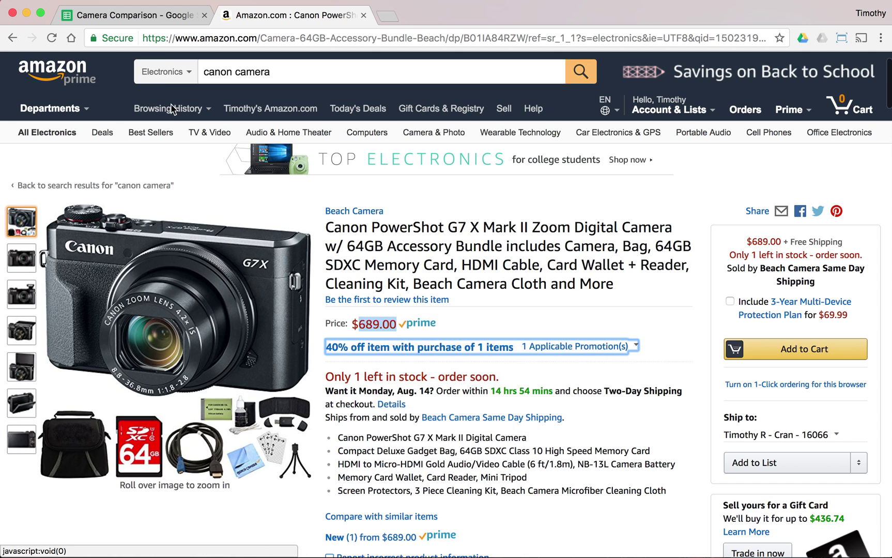
{"action": "left_click", "coordinate": [180, 16]}
{"action": "right_click", "coordinate": [210, 230]}
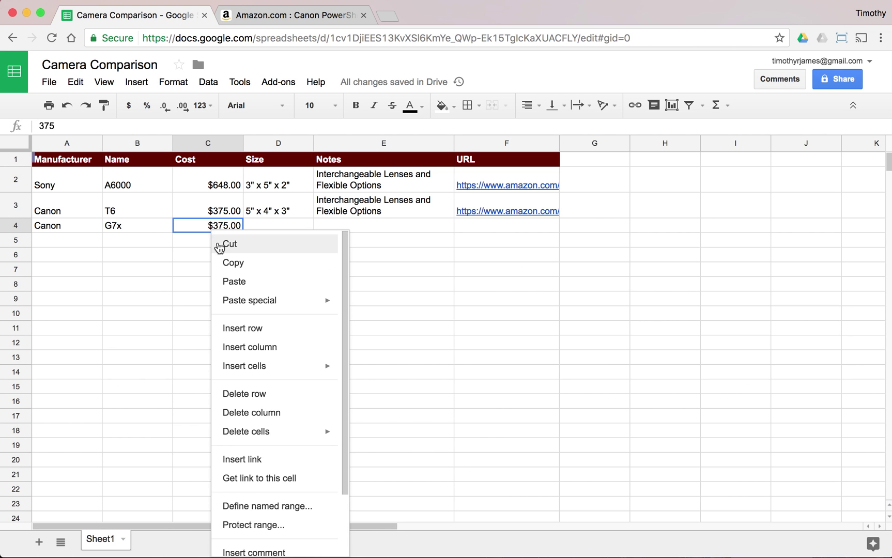
{"action": "mouse_move", "coordinate": [259, 300]}
{"action": "left_click", "coordinate": [391, 309]}
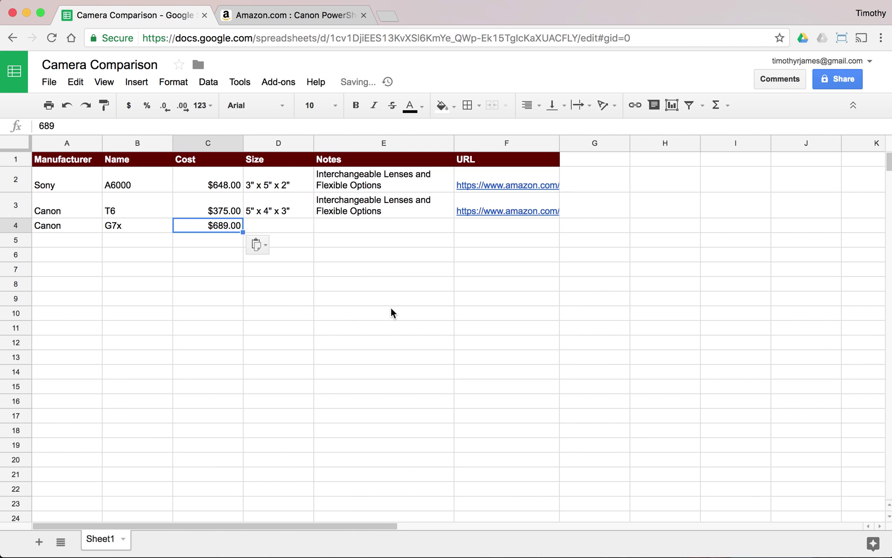
{"action": "left_click", "coordinate": [296, 239]}
{"action": "left_click", "coordinate": [212, 226]}
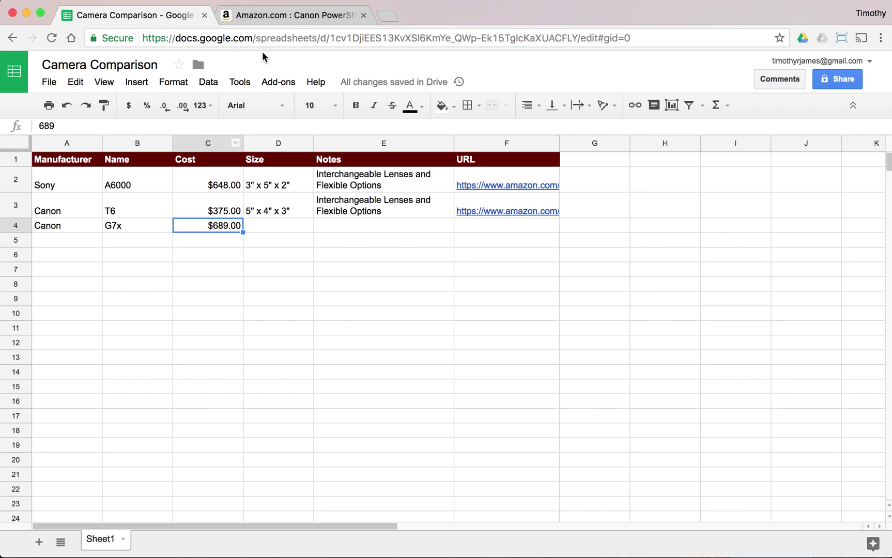
Look through the G7 X product page on Amazon for the camera's size.
{"action": "left_click", "coordinate": [292, 17]}
{"action": "scroll", "coordinate": [407, 170], "scroll_direction": "down", "scroll_amount": 20}
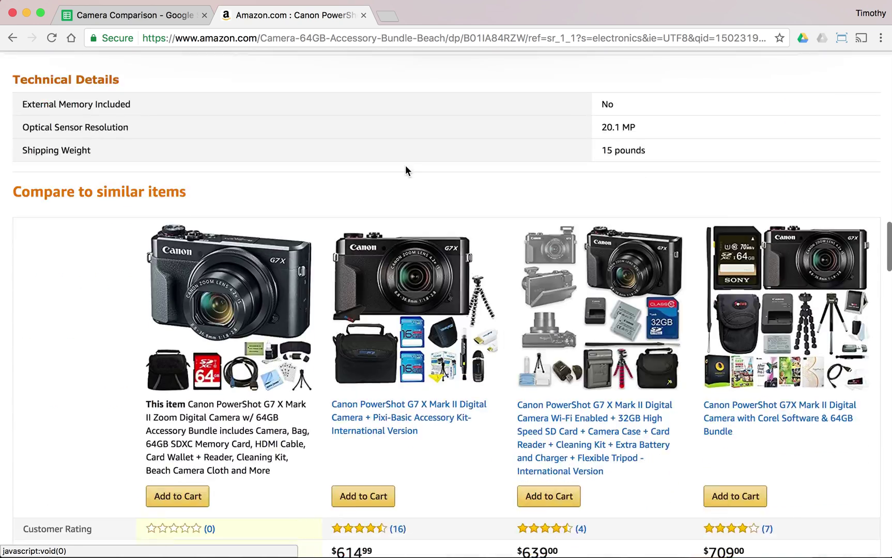
{"action": "scroll", "coordinate": [405, 165], "scroll_direction": "up", "scroll_amount": 2}
{"action": "scroll", "coordinate": [405, 166], "scroll_direction": "down", "scroll_amount": 14}
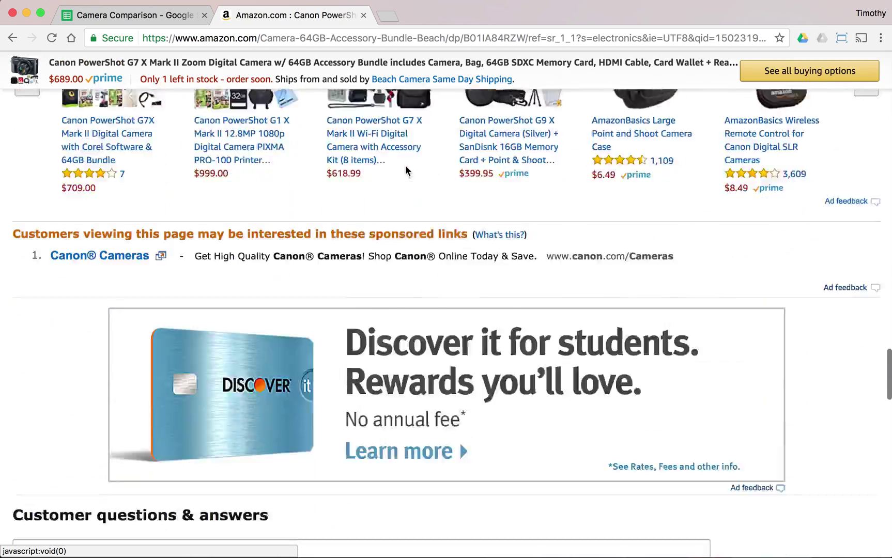
{"action": "scroll", "coordinate": [405, 165], "scroll_direction": "down", "scroll_amount": 10}
{"action": "scroll", "coordinate": [406, 168], "scroll_direction": "up", "scroll_amount": 20}
{"action": "scroll", "coordinate": [407, 171], "scroll_direction": "up", "scroll_amount": 20}
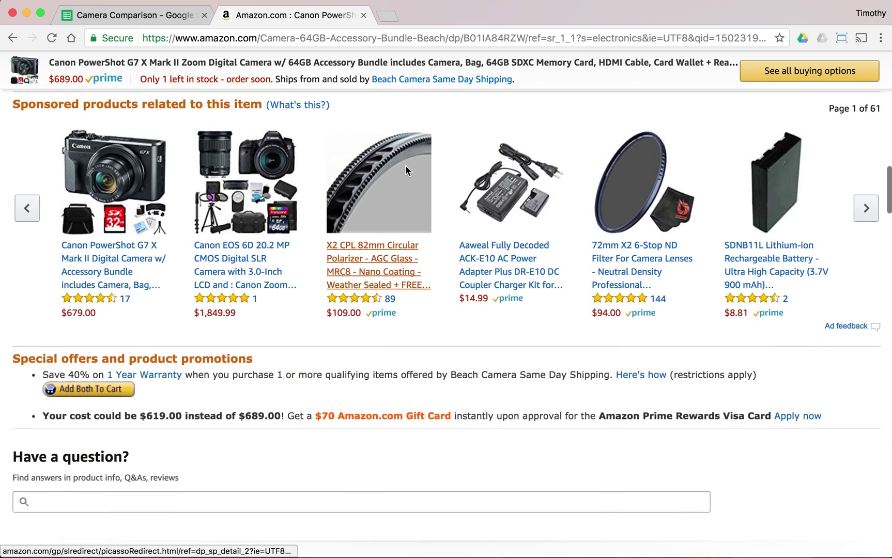
{"action": "scroll", "coordinate": [407, 170], "scroll_direction": "up", "scroll_amount": 5}
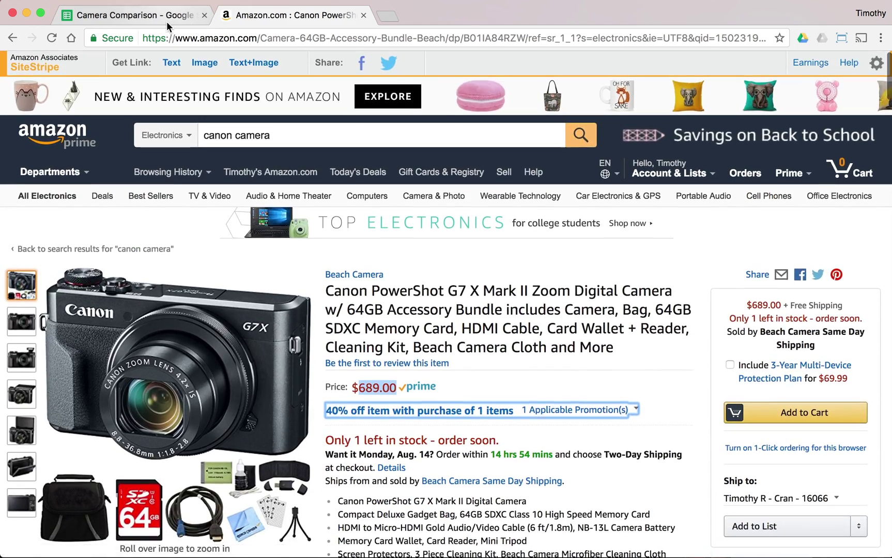
Copy the web address of the G7 X Amazon page and paste it into the G7x URL cell F4.
{"action": "left_click", "coordinate": [167, 20]}
{"action": "left_click", "coordinate": [308, 18]}
{"action": "left_click", "coordinate": [380, 34]}
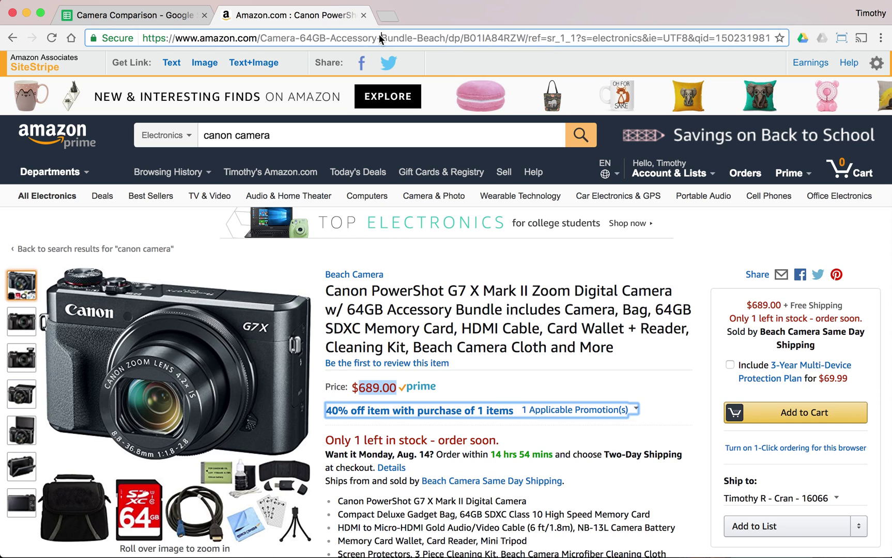
{"action": "right_click", "coordinate": [380, 34]}
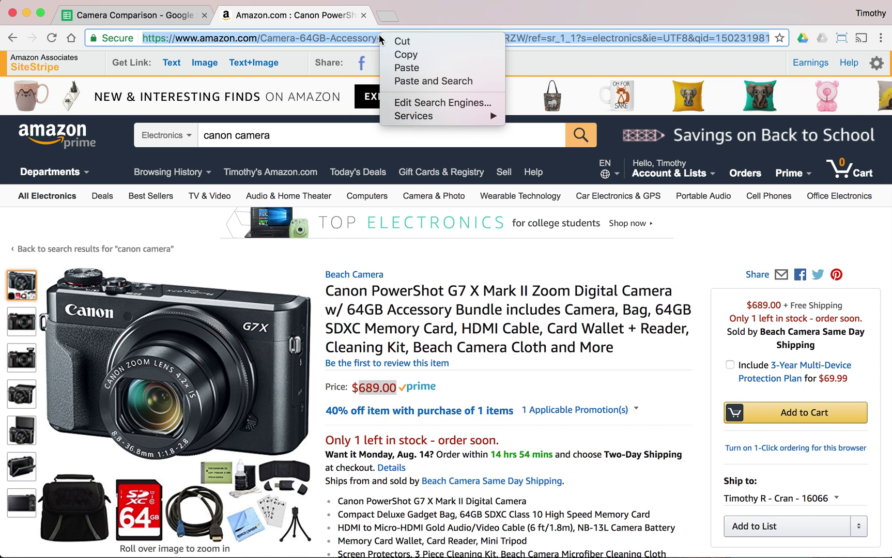
{"action": "left_click", "coordinate": [408, 54]}
{"action": "left_click", "coordinate": [155, 16]}
{"action": "left_click", "coordinate": [488, 223]}
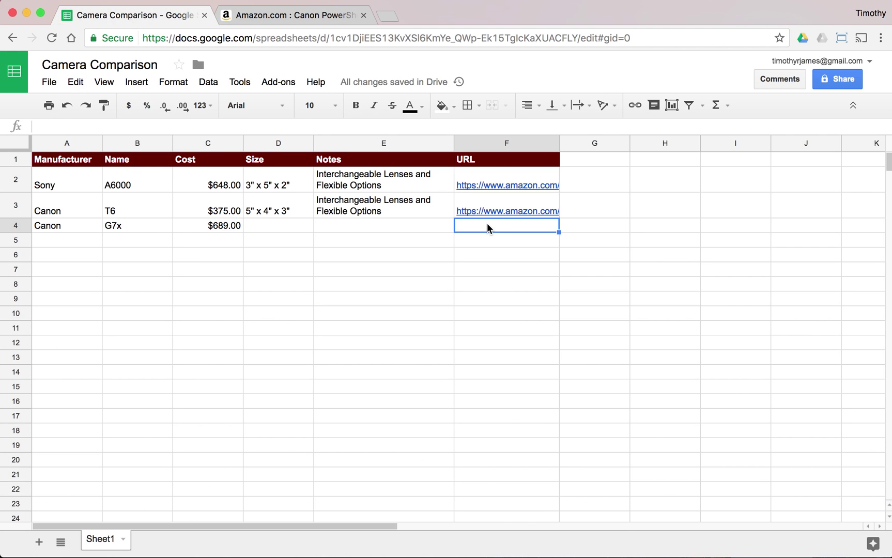
{"action": "right_click", "coordinate": [488, 224]}
{"action": "left_click", "coordinate": [543, 282]}
Enter the note "Smaller camera, no changing lenses though :(" for the G7x in cell E4.
{"action": "left_click", "coordinate": [356, 225]}
{"action": "type", "text": "S"}
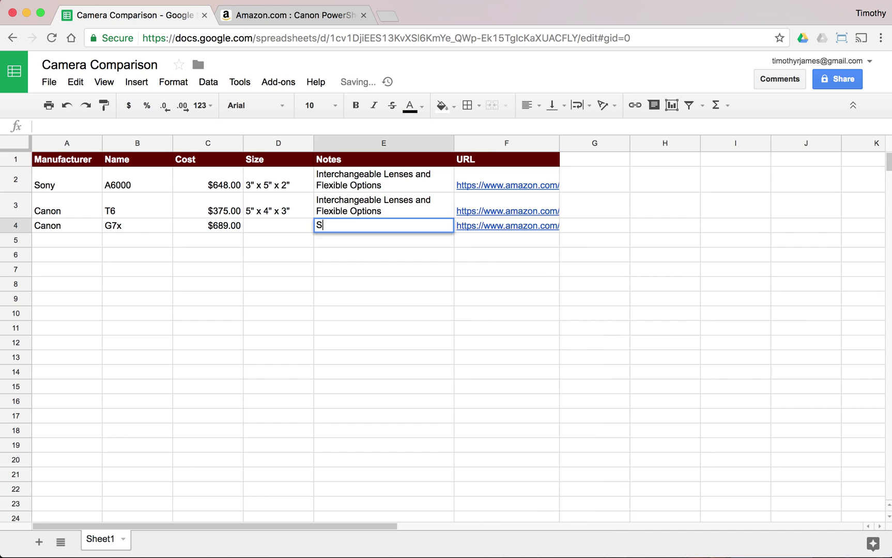
{"action": "type", "text": "maller camera, no "}
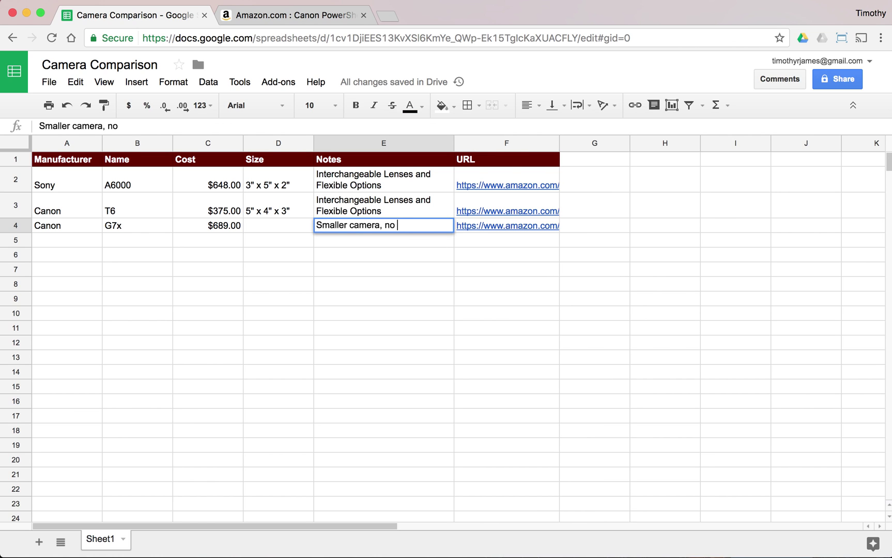
{"action": "type", "text": "changing len"}
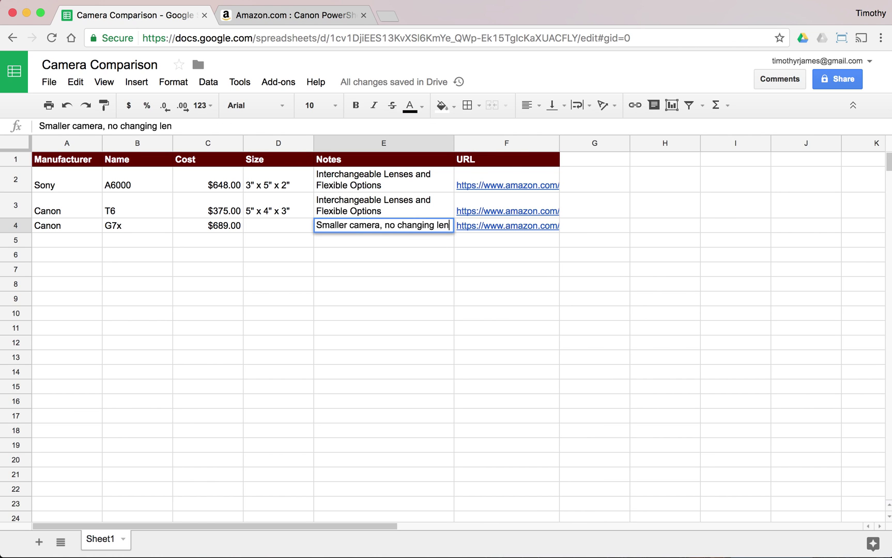
{"action": "type", "text": "ses though :("}
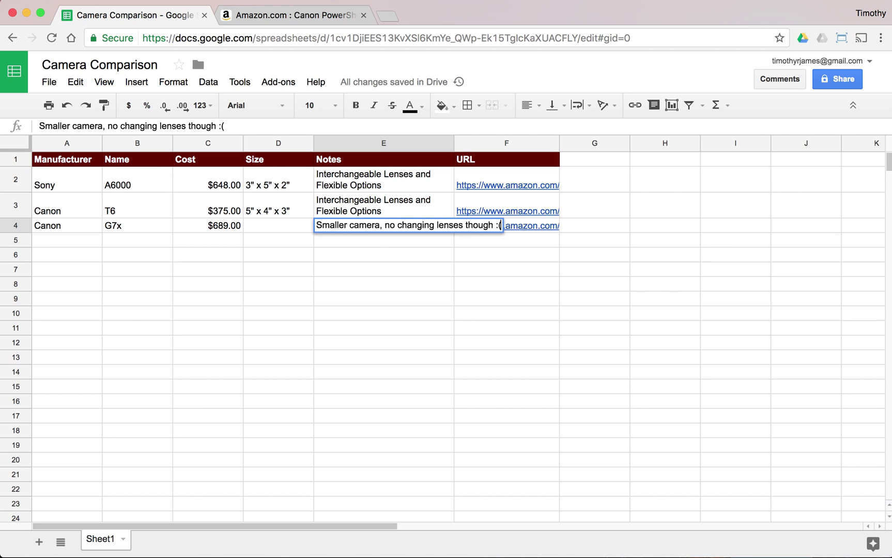
{"action": "key", "text": "Return"}
Enter "small" as the G7x size in cell D4.
{"action": "left_click", "coordinate": [264, 216]}
{"action": "left_click", "coordinate": [281, 232]}
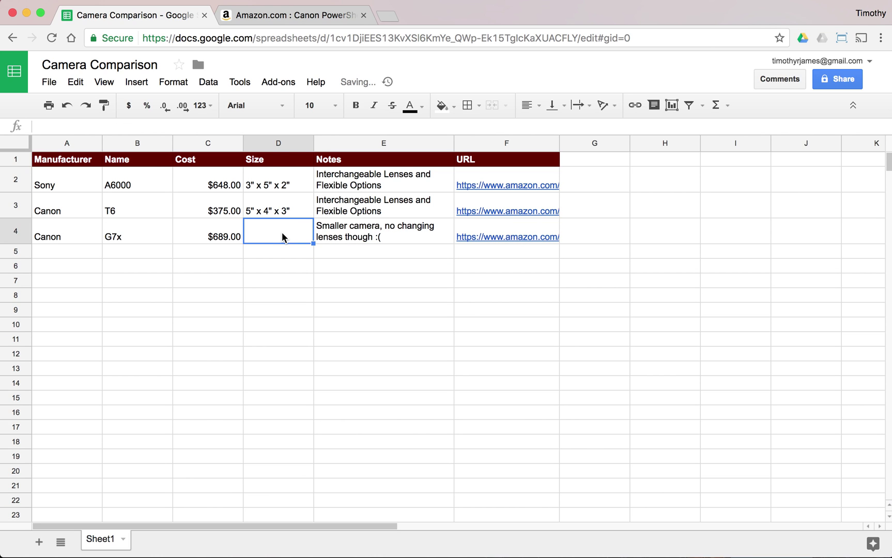
{"action": "type", "text": "small"}
{"action": "double_click", "coordinate": [306, 285]}
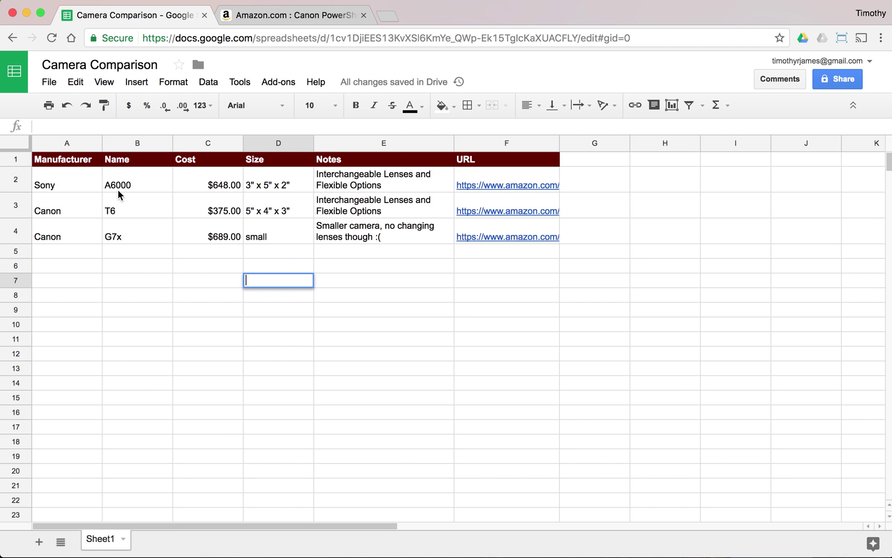
Compare the cameras' costs in column C and review the notes for the Sony A6000.
{"action": "left_click", "coordinate": [230, 190]}
{"action": "left_click", "coordinate": [236, 216]}
{"action": "left_click", "coordinate": [222, 220]}
{"action": "left_click", "coordinate": [216, 180]}
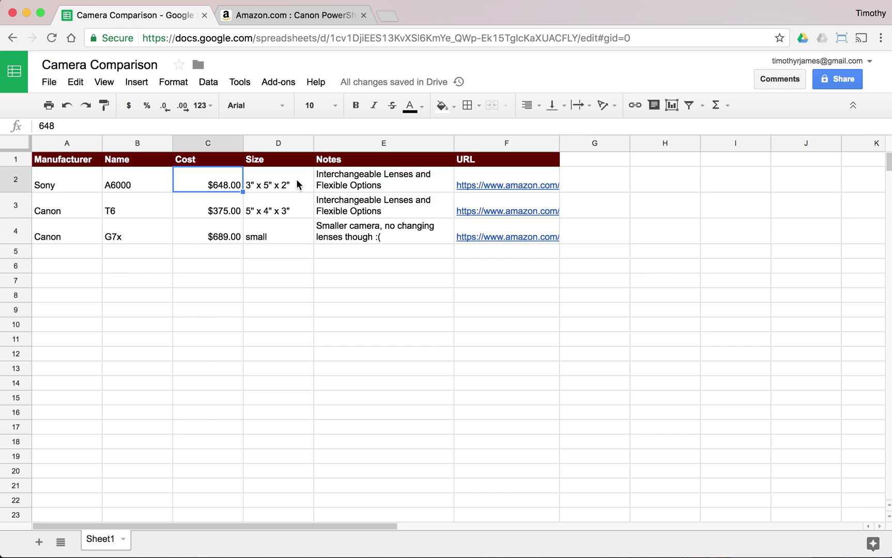
{"action": "left_click", "coordinate": [358, 182]}
Open the Sony A6000's Amazon link from cell F2 to check it, and close the product page again.
{"action": "left_click", "coordinate": [499, 169]}
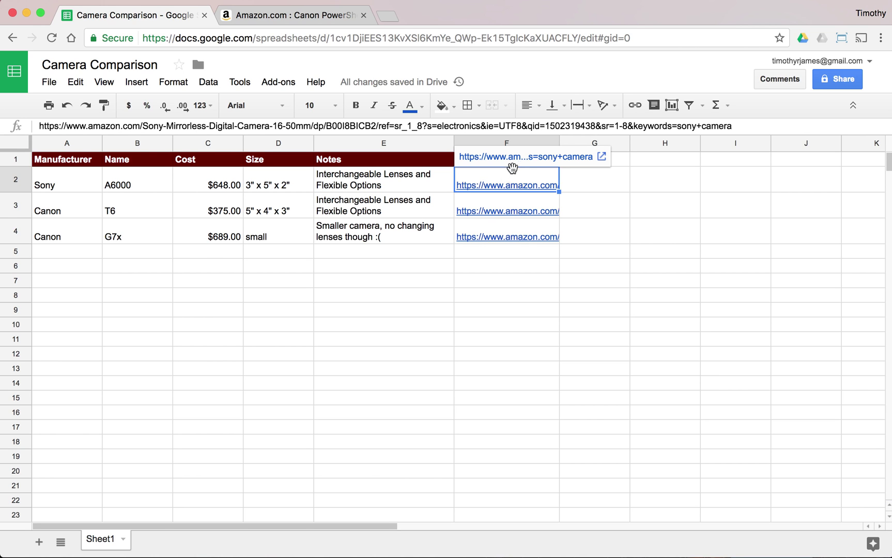
{"action": "left_click", "coordinate": [522, 159]}
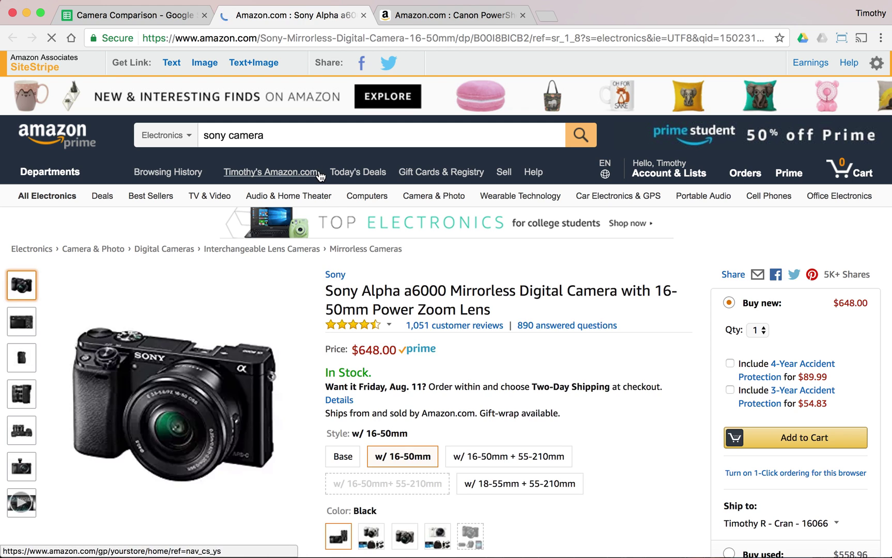
{"action": "key", "text": "super+w"}
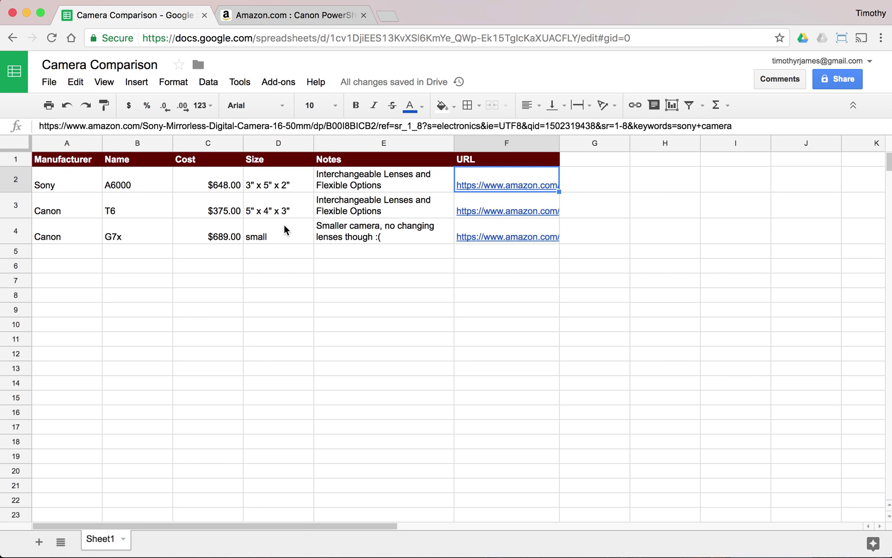
{"action": "mouse_move", "coordinate": [531, 210]}
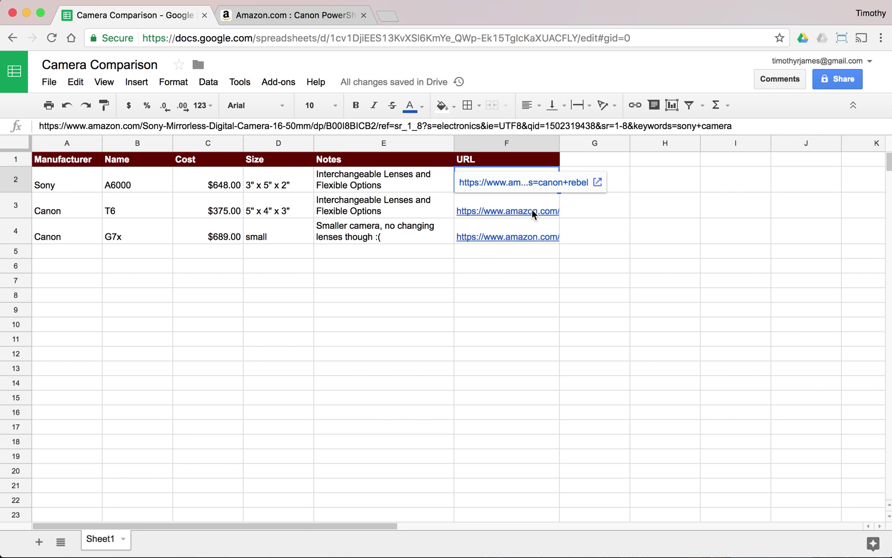
{"action": "left_click", "coordinate": [693, 219]}
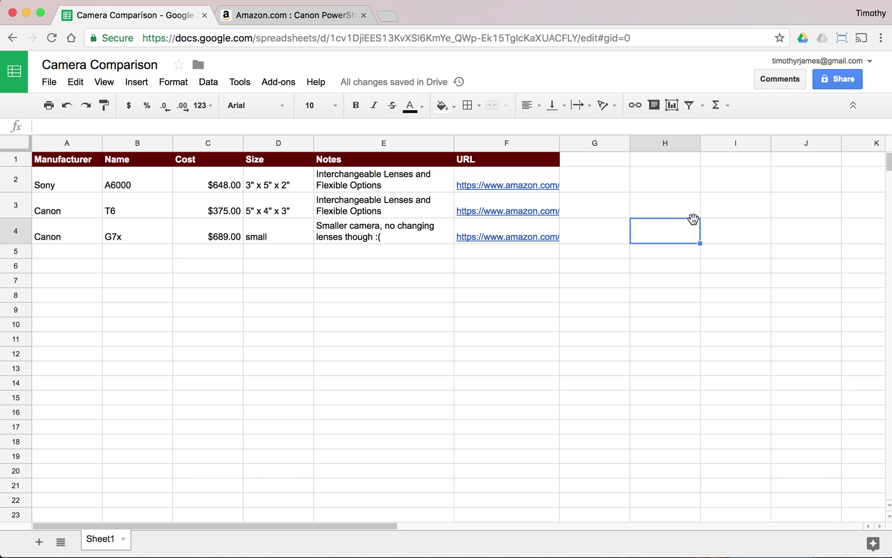